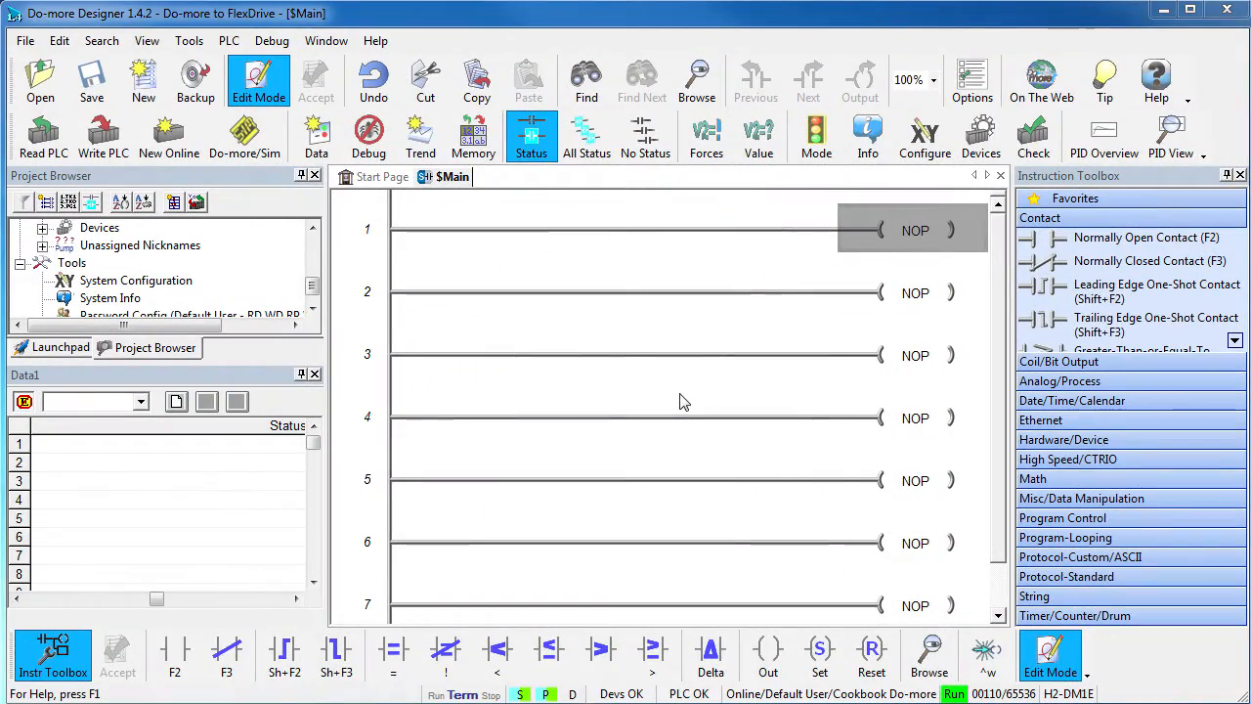
pyautogui.click(919, 139)
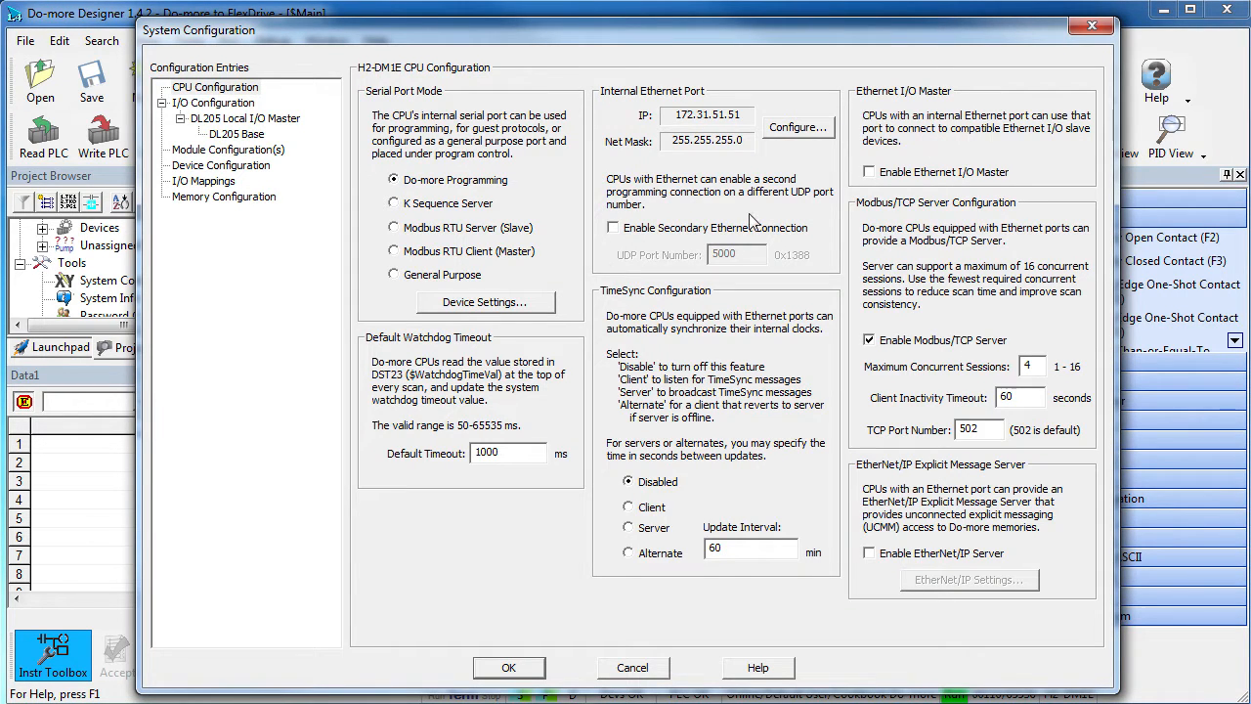
pyautogui.click(227, 90)
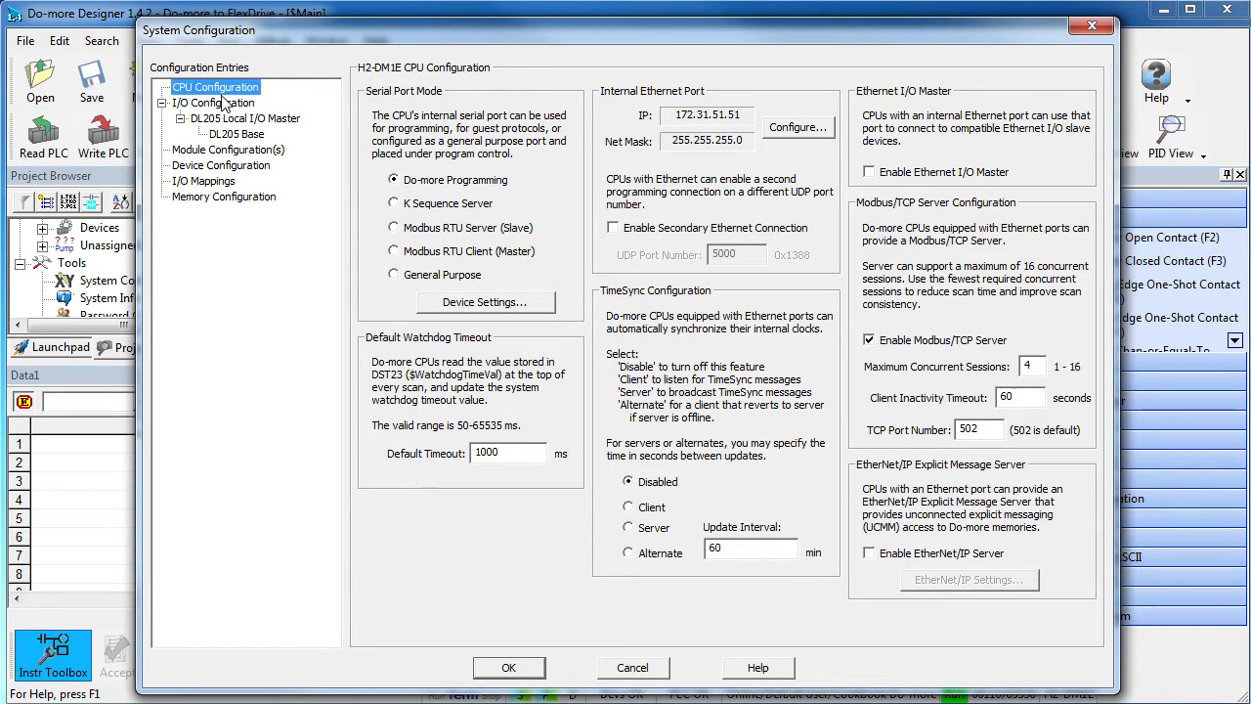
pyautogui.click(214, 103)
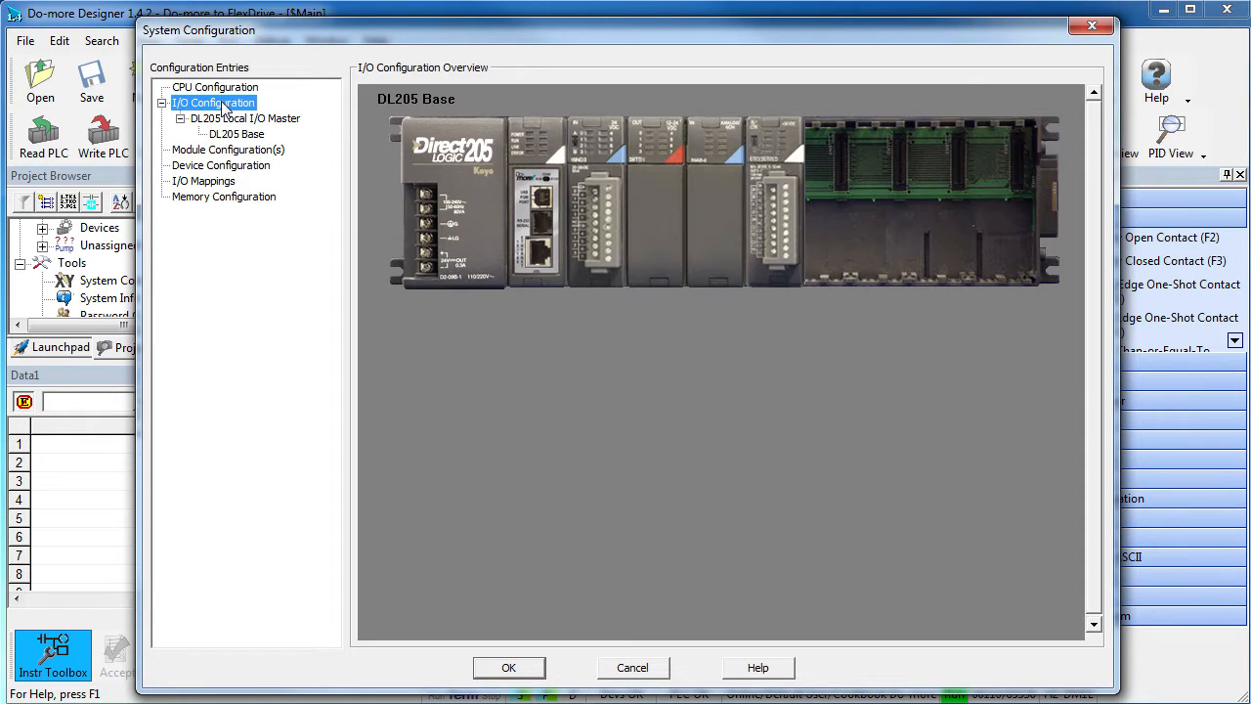
pyautogui.click(223, 150)
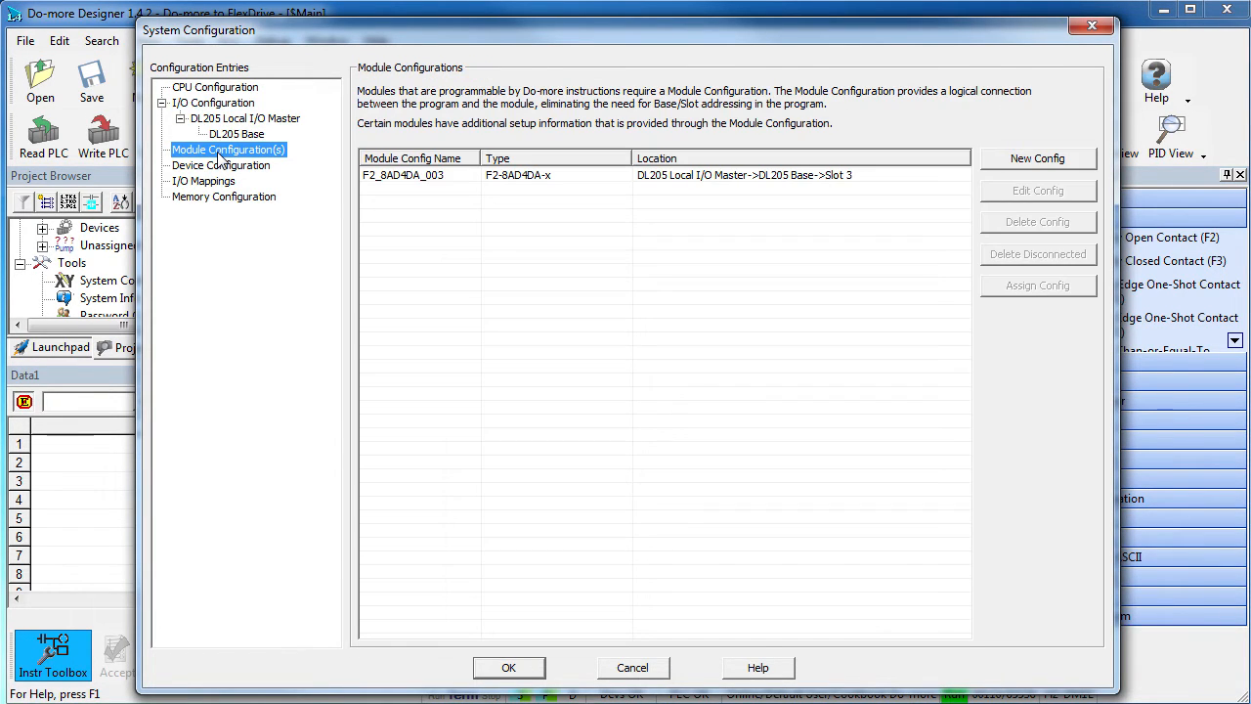
pyautogui.click(220, 165)
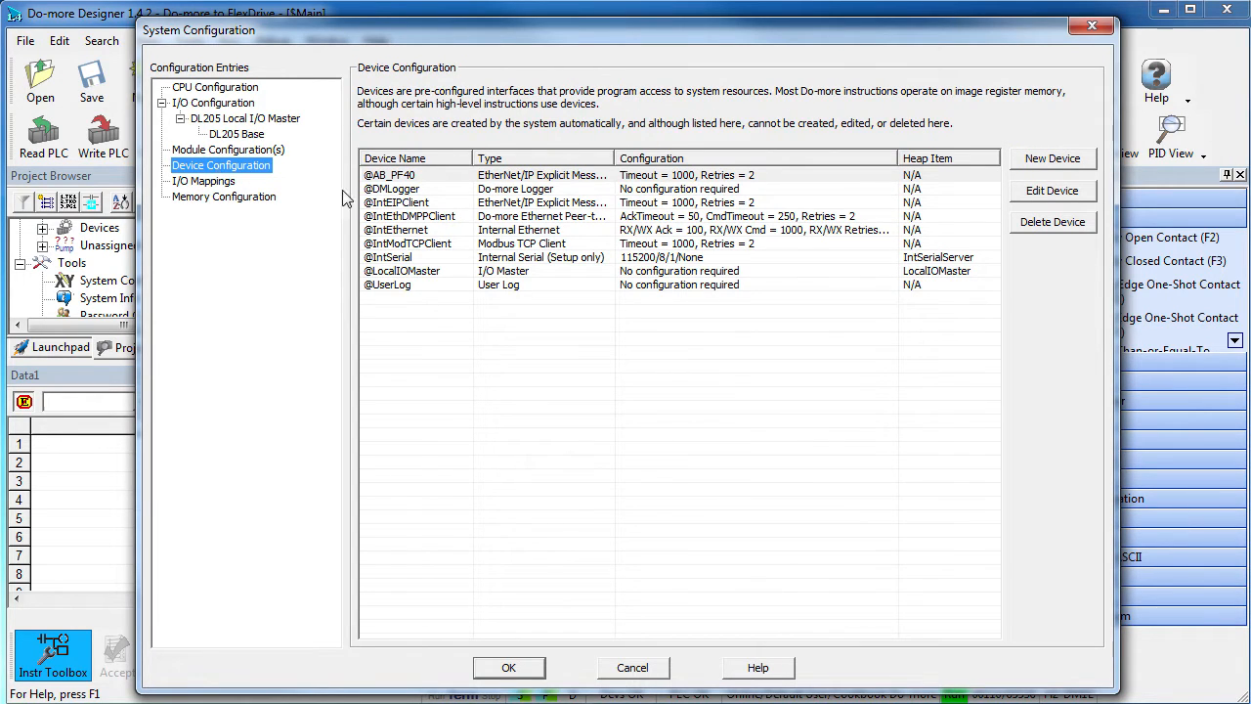
pyautogui.click(390, 205)
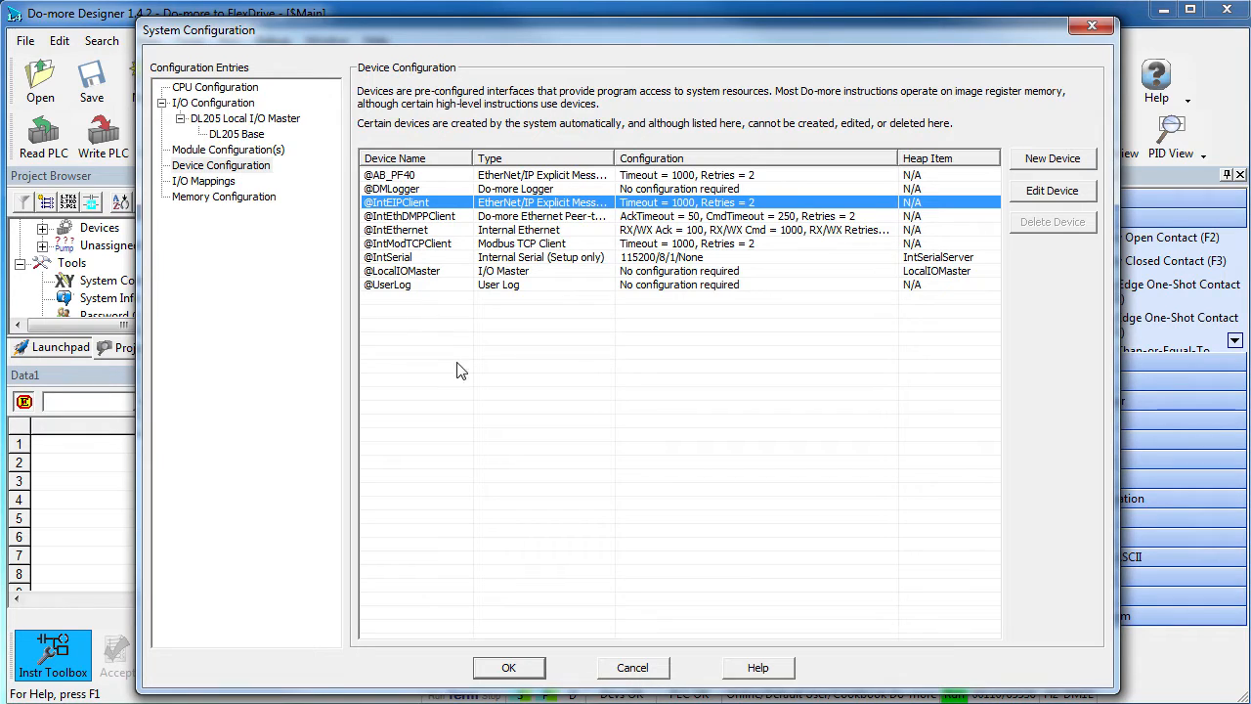
pyautogui.click(436, 336)
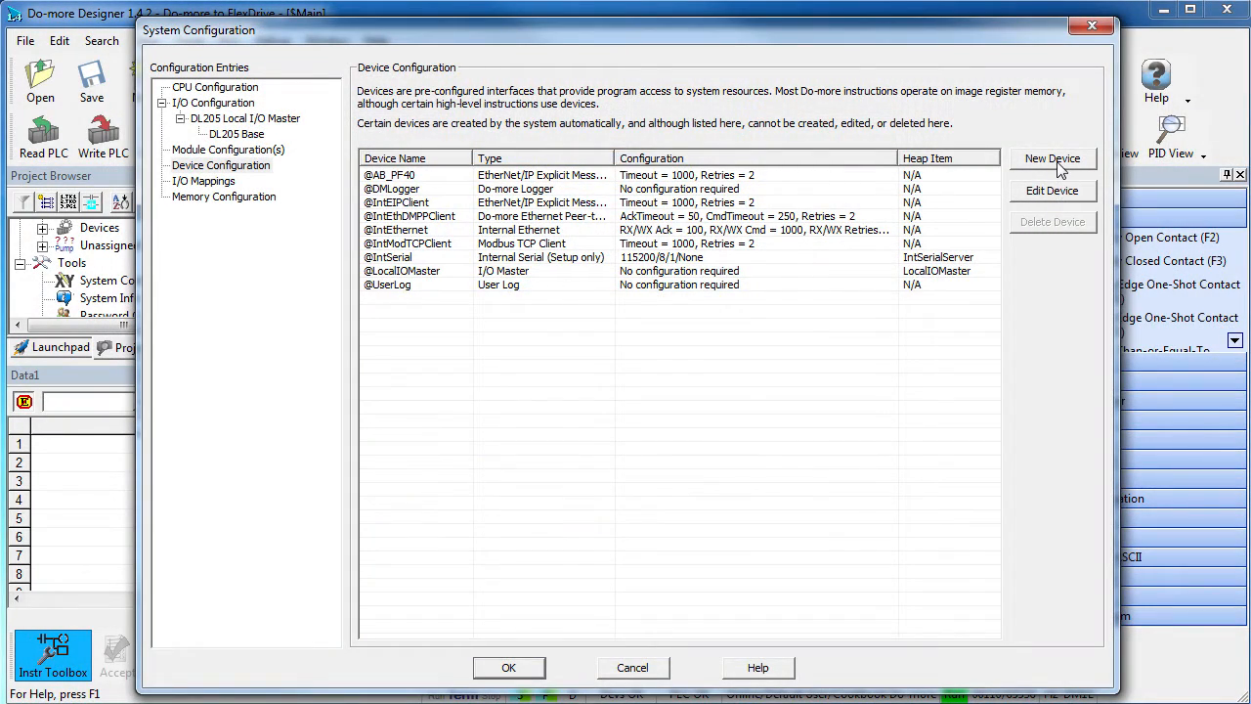
pyautogui.click(1060, 161)
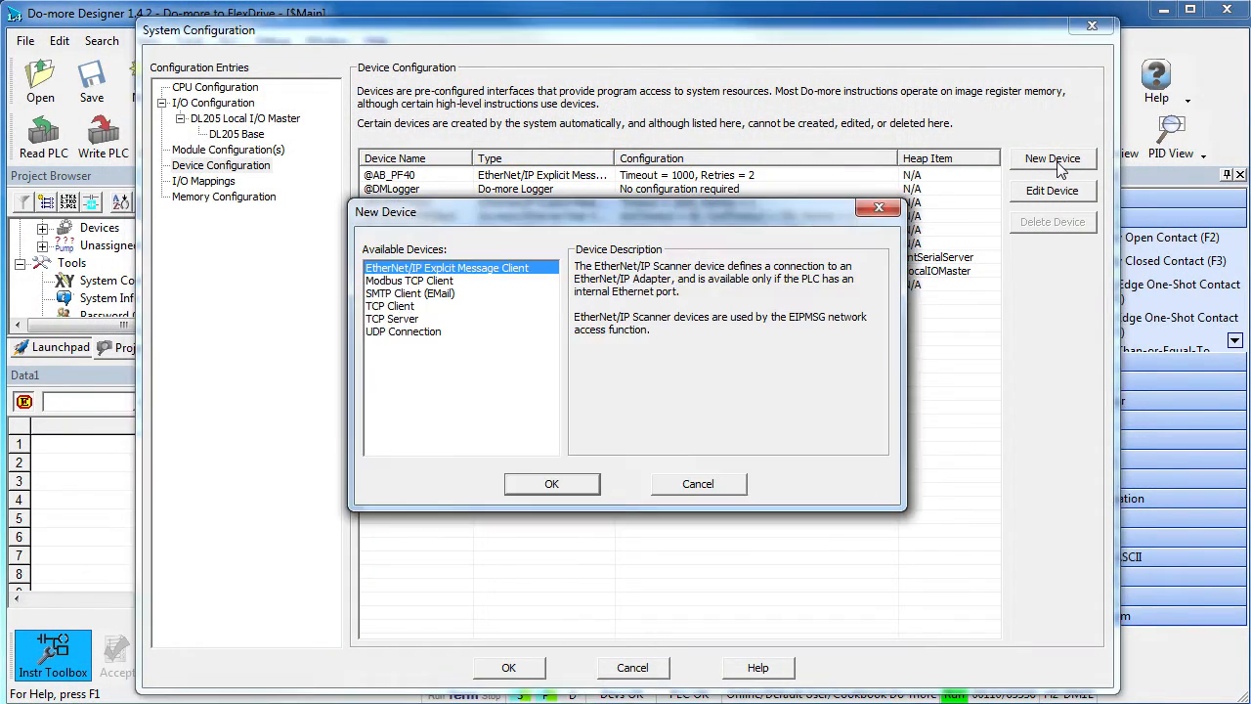
pyautogui.click(551, 483)
pyautogui.write('Flex')
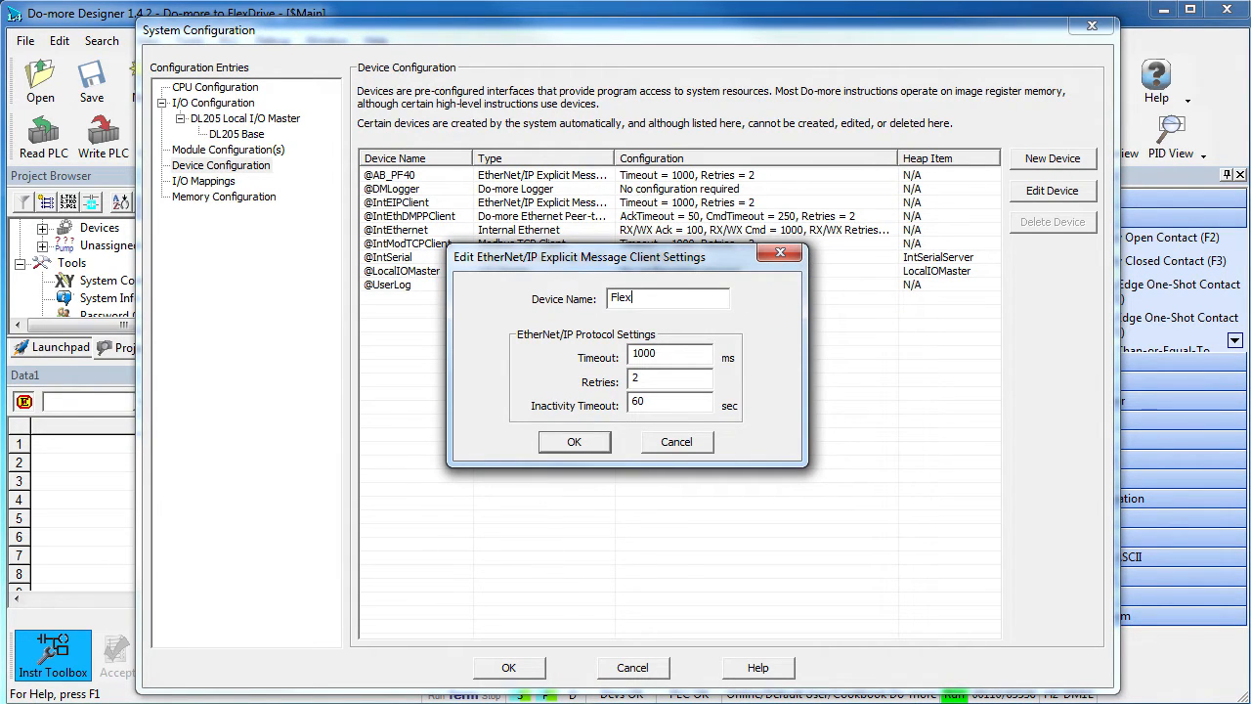
pyautogui.write('Drive')
pyautogui.click(573, 442)
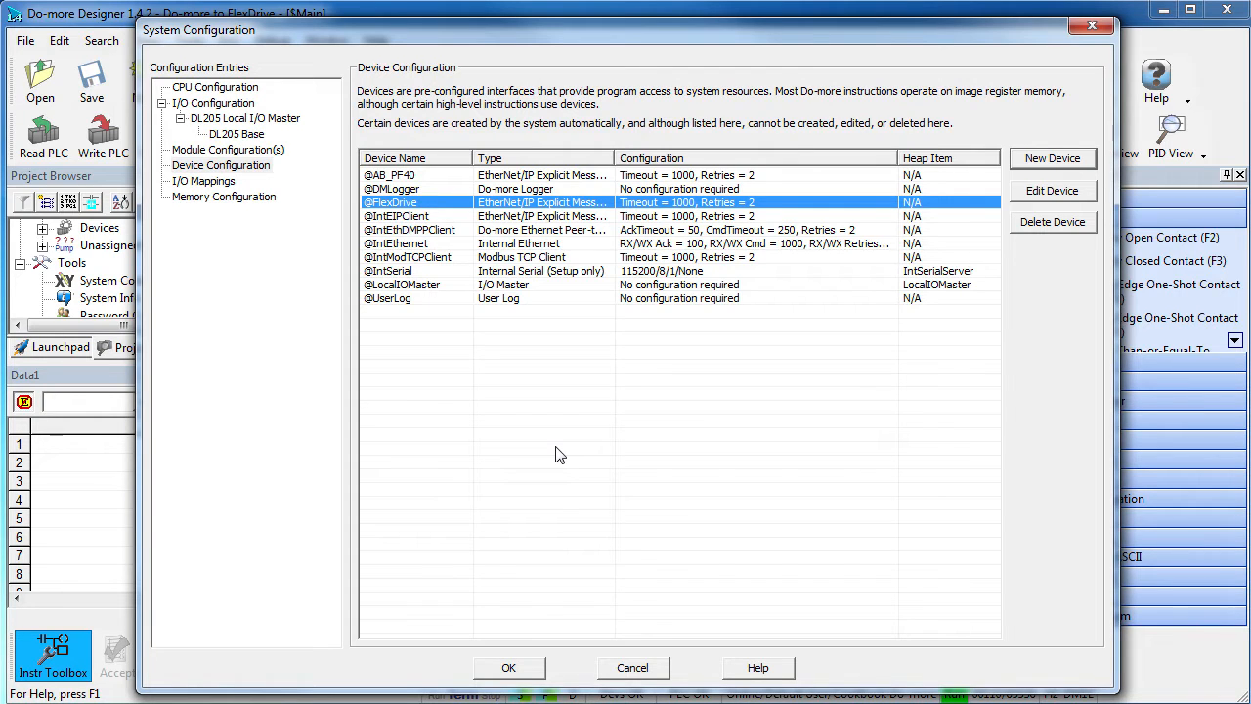
pyautogui.click(203, 181)
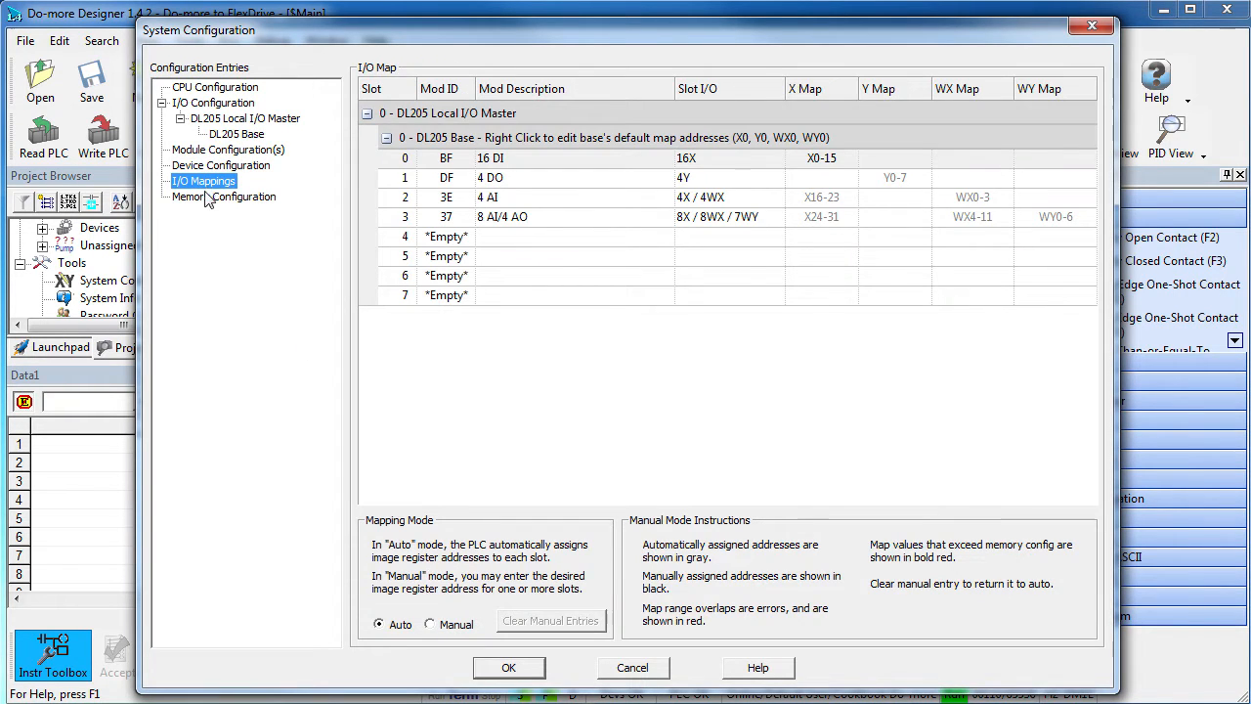
# Step: Review the Memory Configuration page and accept the System Configuration, returning to $Main
pyautogui.click(223, 196)
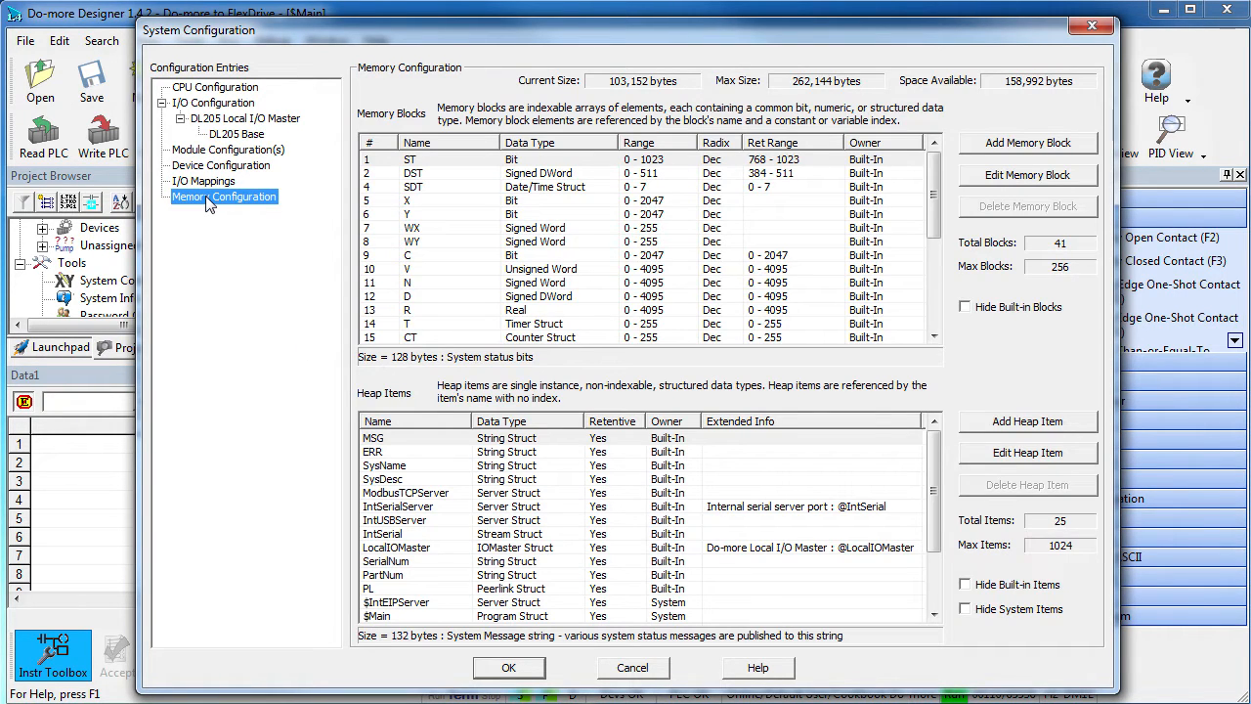
pyautogui.moveTo(933, 469); pyautogui.dragTo(935, 555)
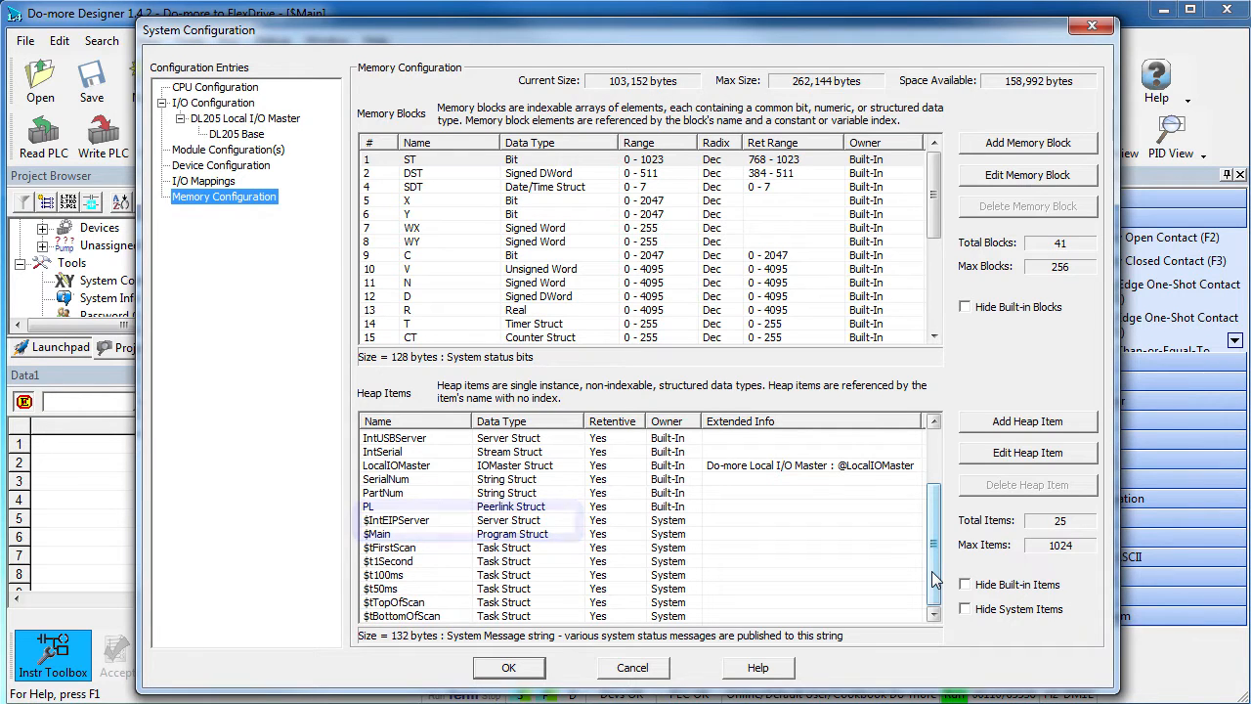
pyautogui.moveTo(933, 578); pyautogui.dragTo(930, 498)
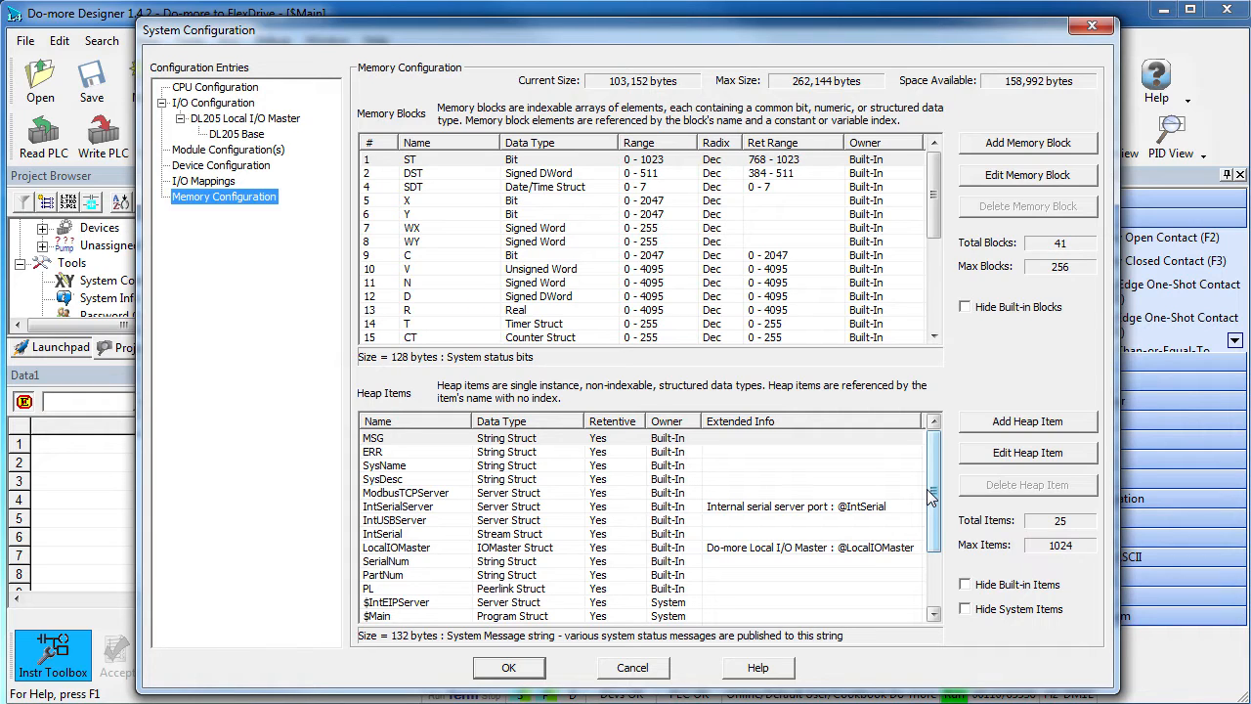
pyautogui.click(509, 667)
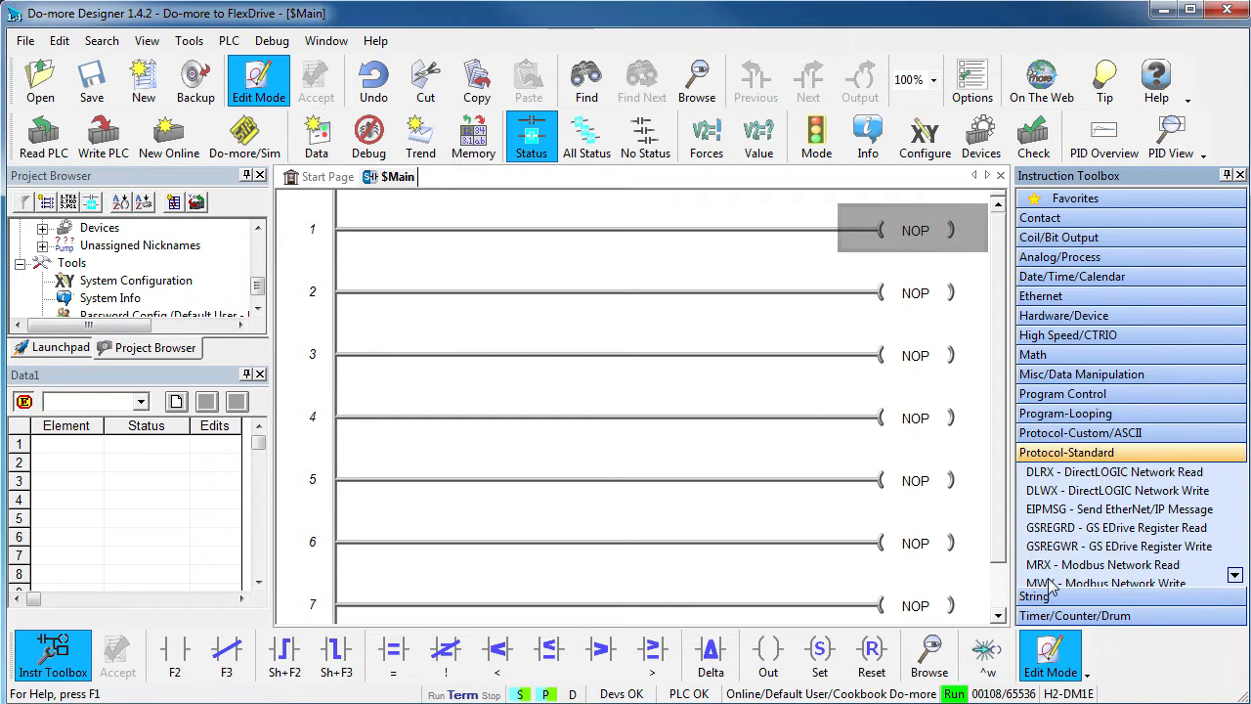
pyautogui.moveTo(1119, 509); pyautogui.dragTo(914, 230)
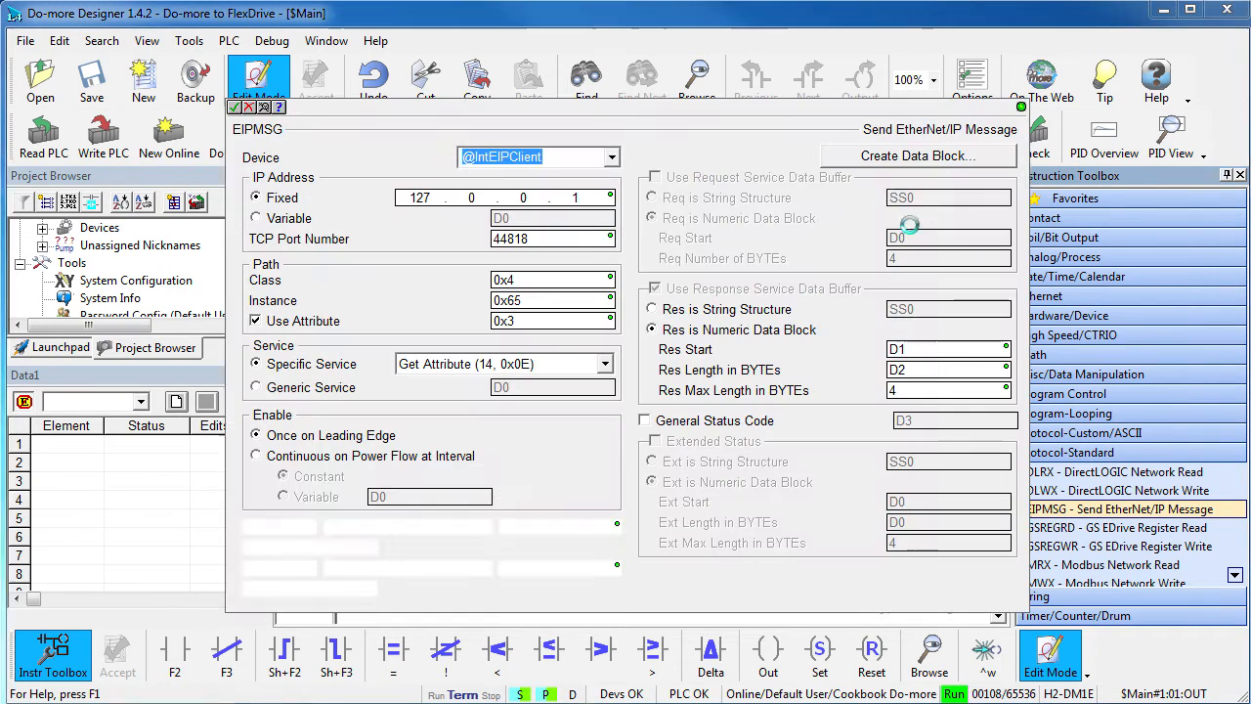
pyautogui.moveTo(805, 119); pyautogui.dragTo(581, 104)
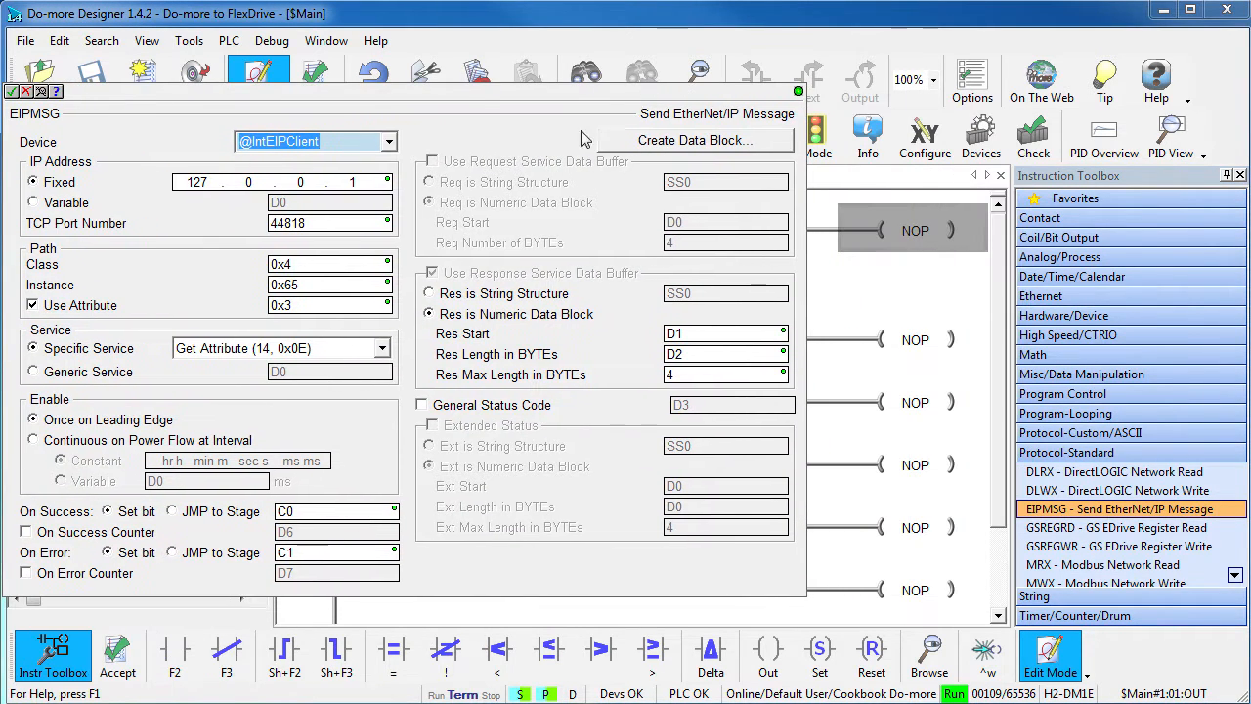
pyautogui.click(389, 142)
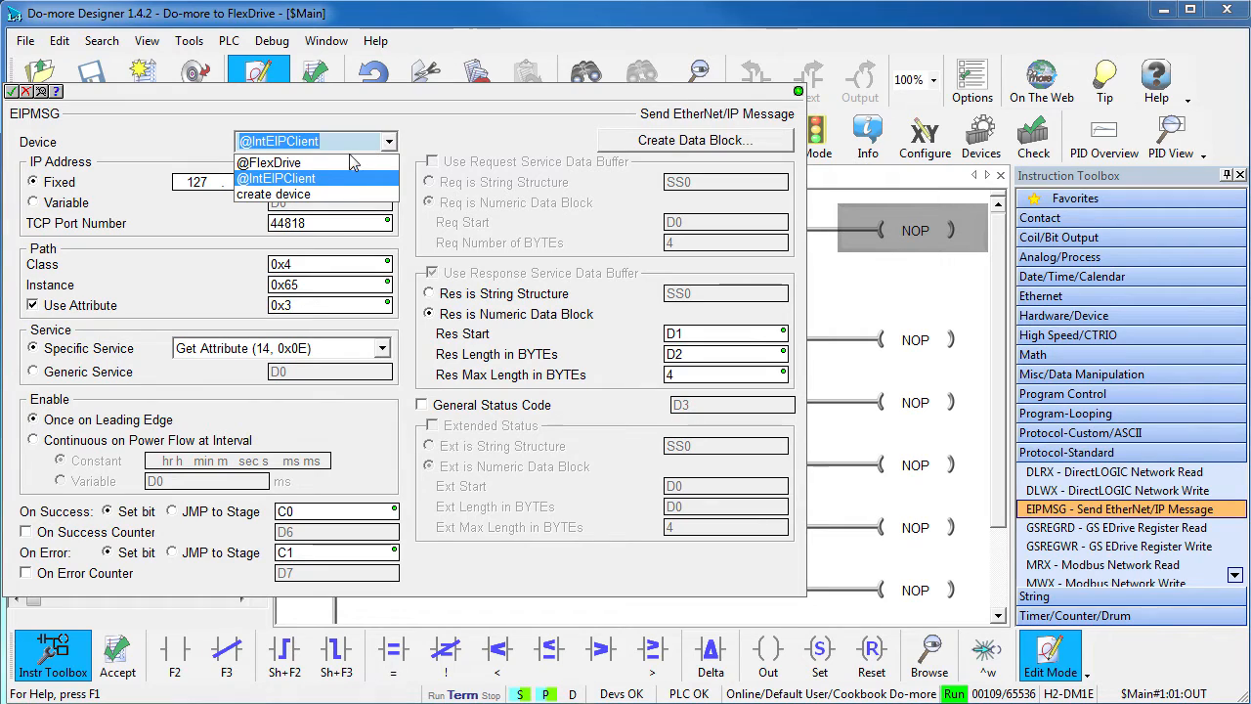
pyautogui.click(322, 164)
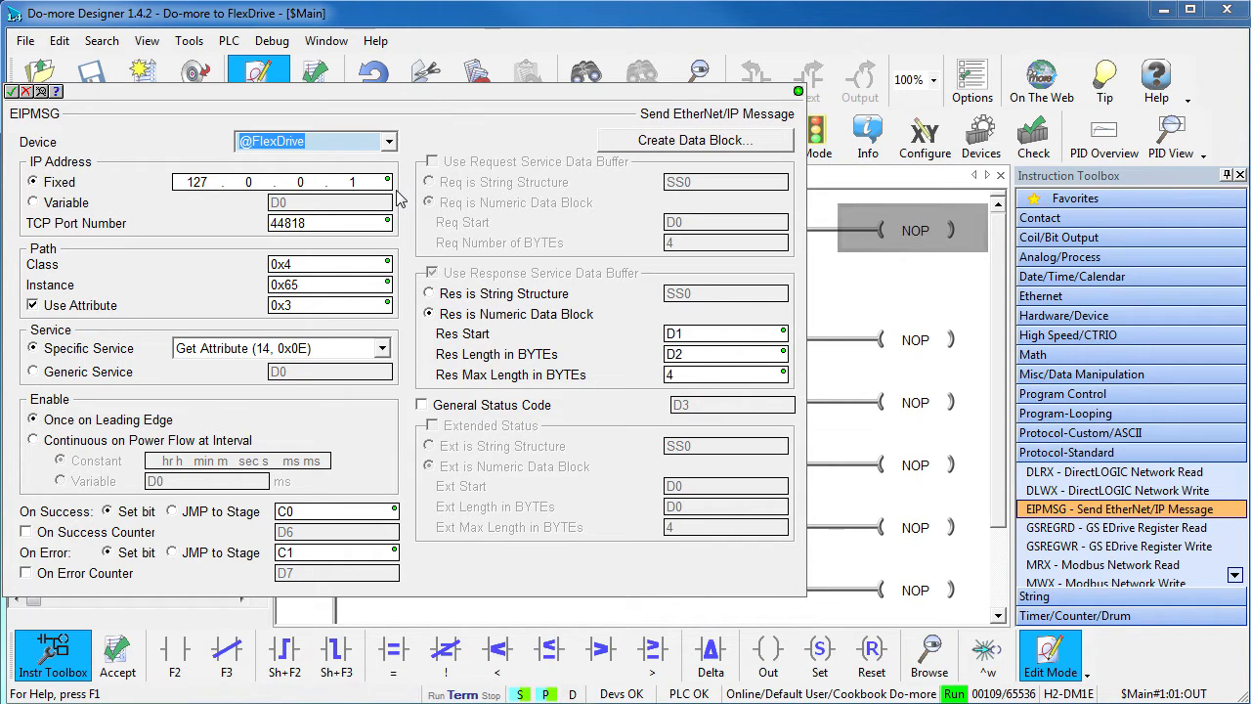
pyautogui.doubleClick(197, 182)
pyautogui.write('172.')
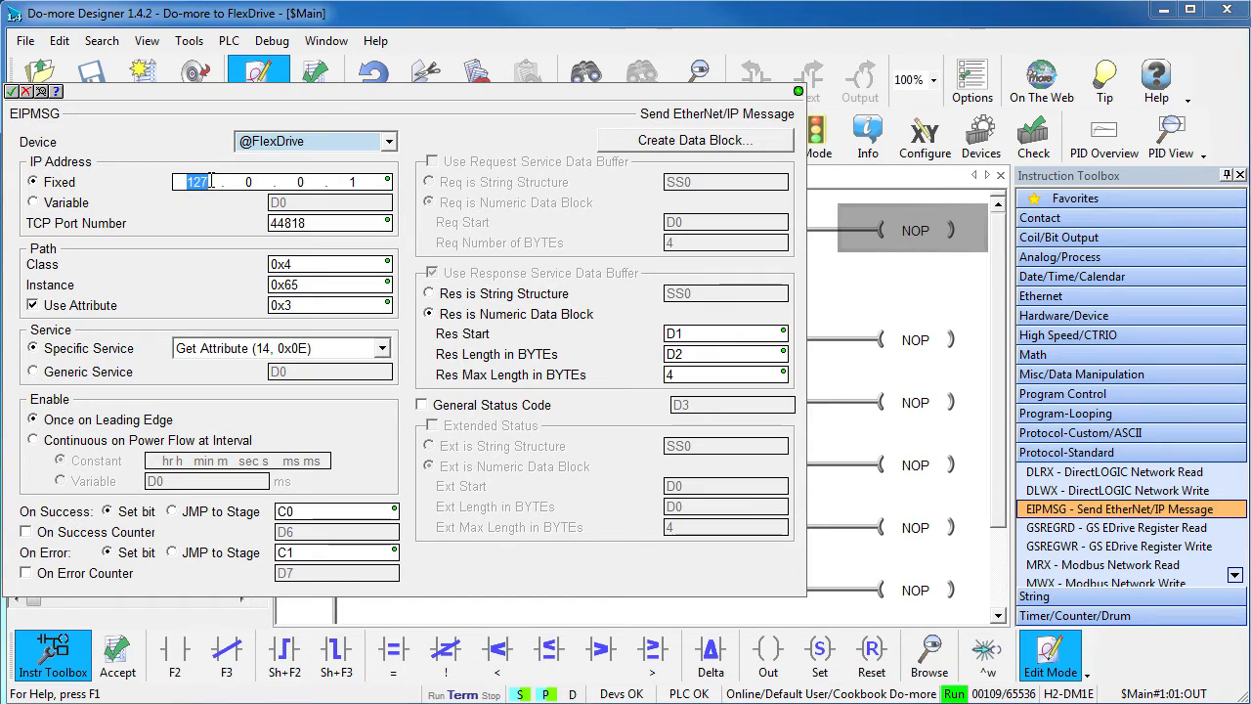
pyautogui.write('31.51.55')
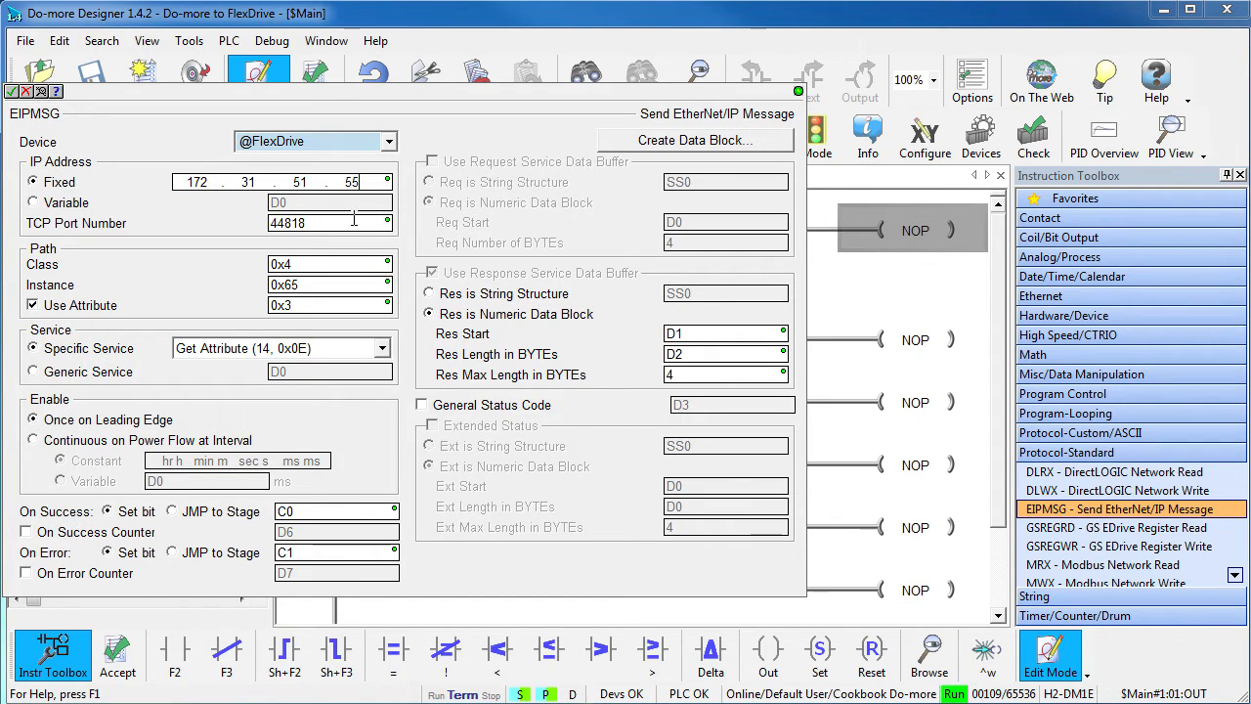
pyautogui.press('Tab')
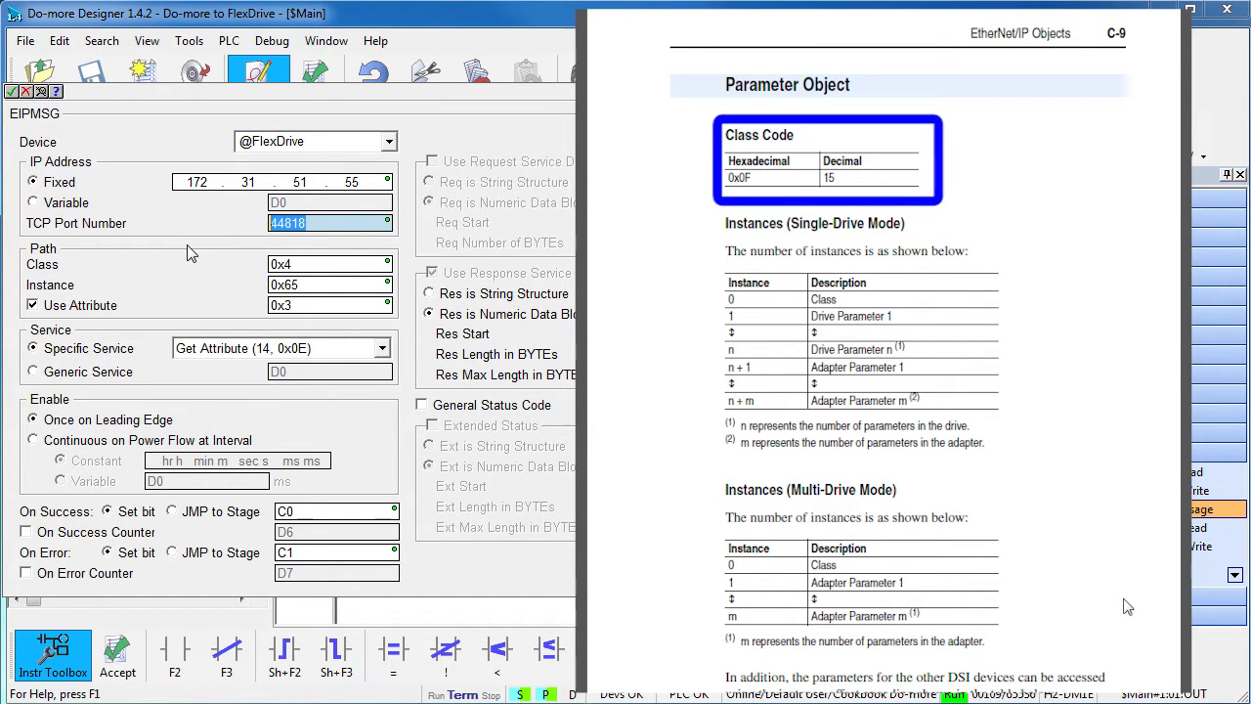
# Step: Set the message to class 15, instance 31, attribute 1 with the Get Attribute (14, 0x0E) service
pyautogui.click(308, 264)
pyautogui.write('15')
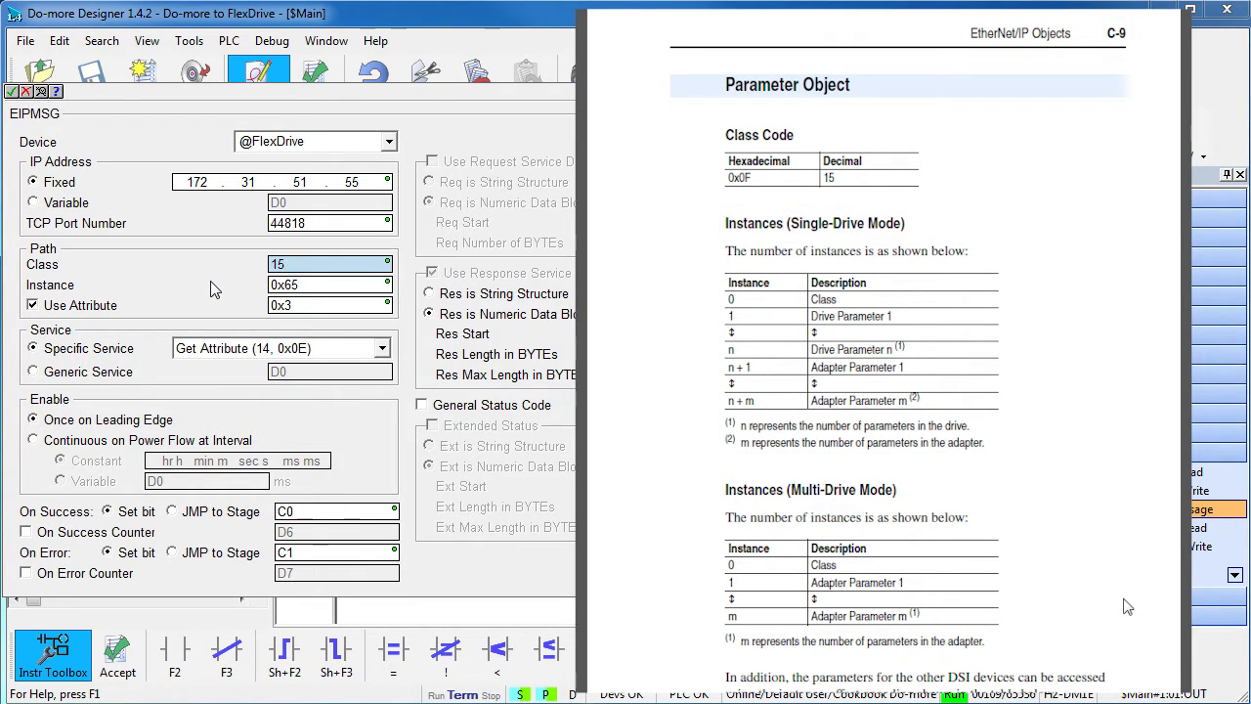
pyautogui.doubleClick(300, 285)
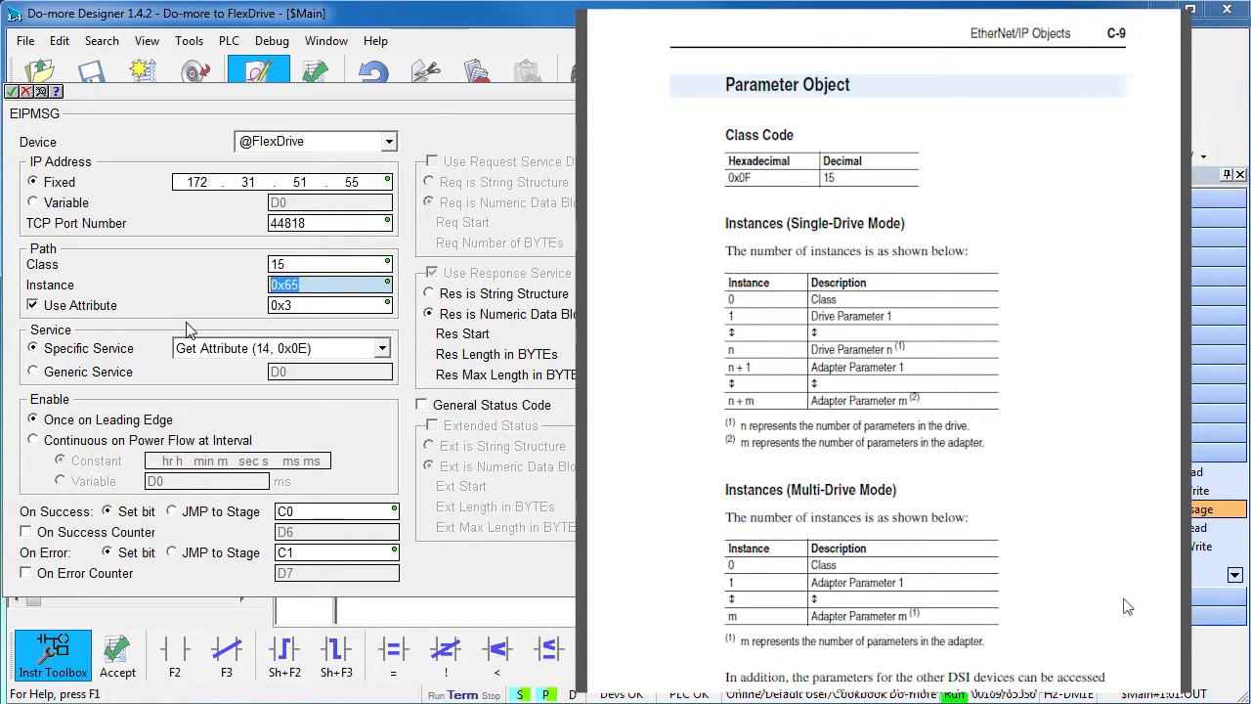
pyautogui.write('31')
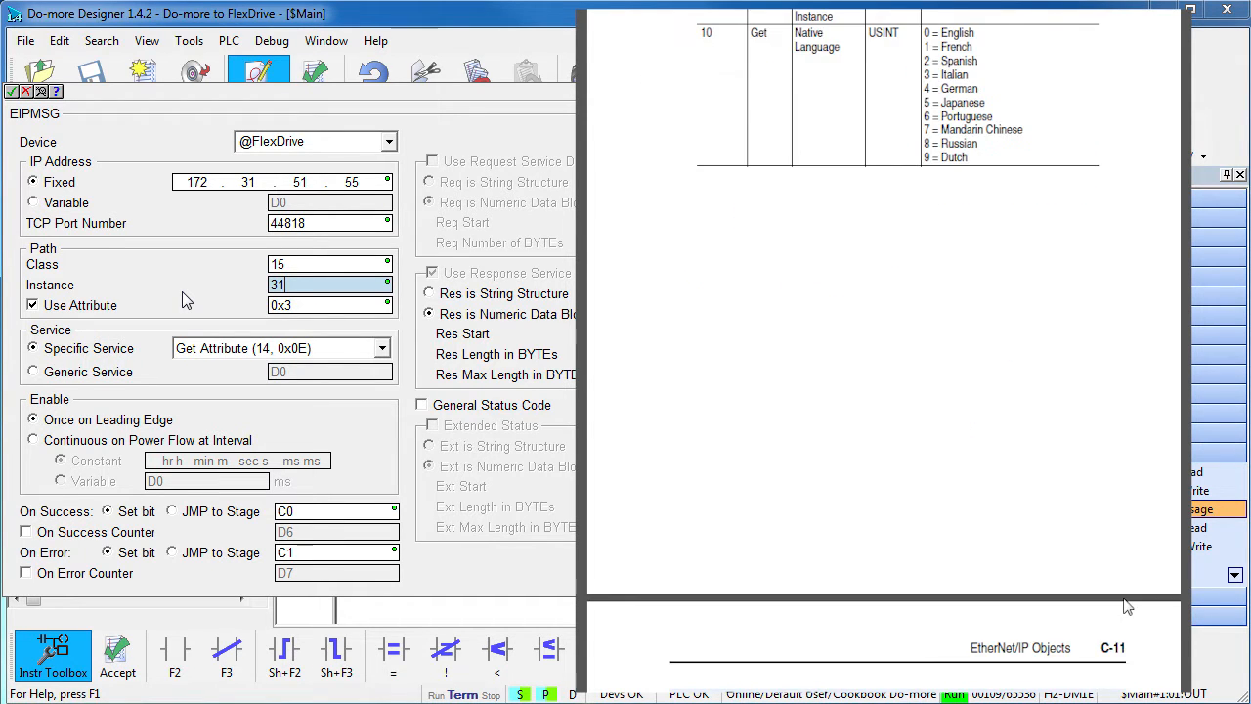
pyautogui.scroll(-5, 1126, 608)
pyautogui.scroll(1, 1127, 608)
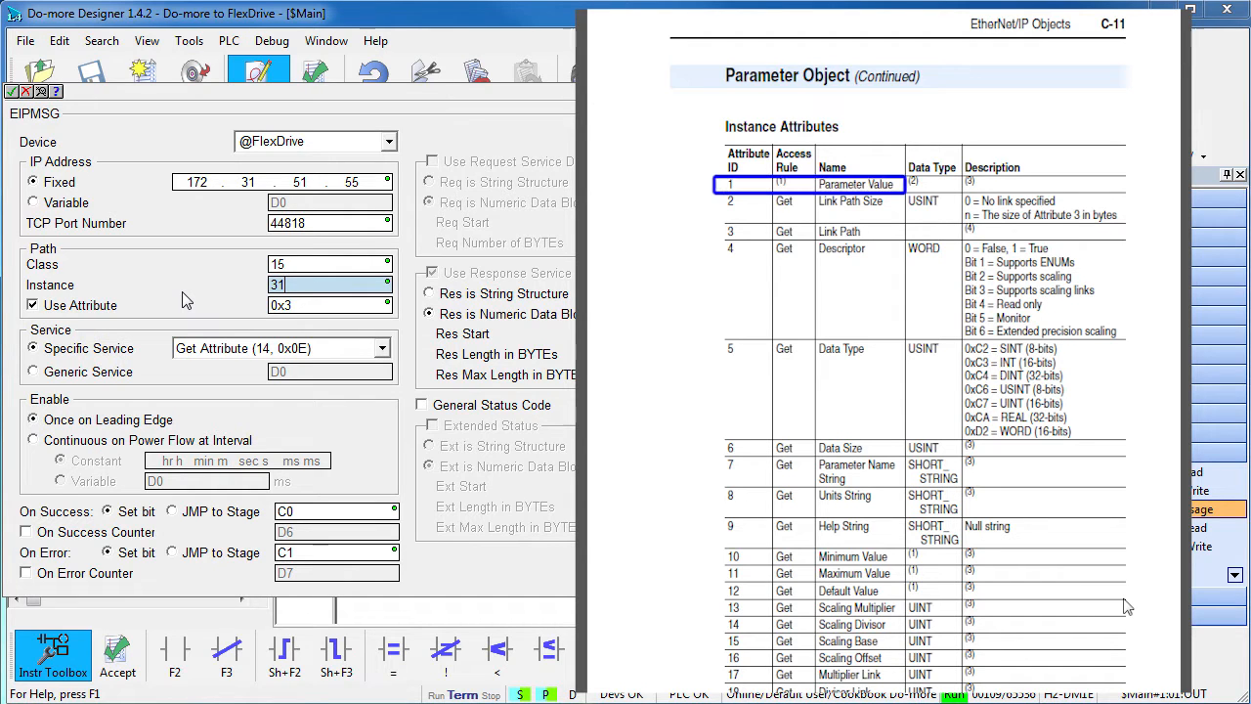
pyautogui.press('Tab')
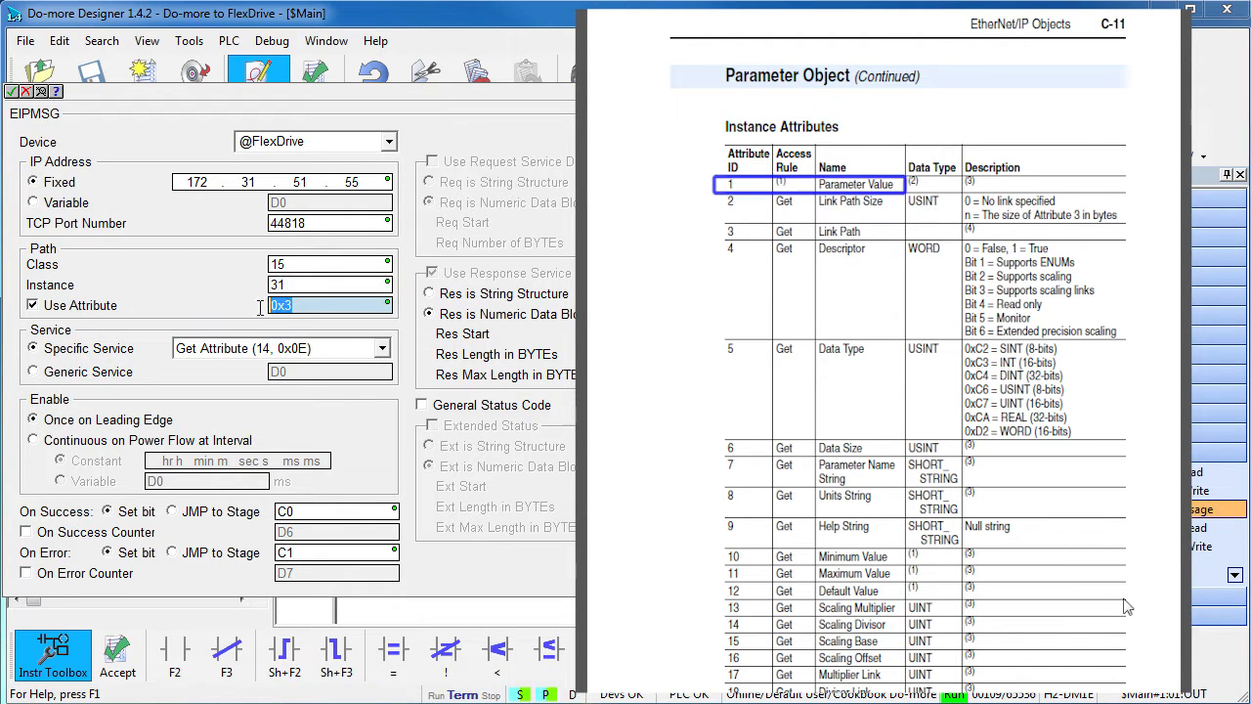
pyautogui.write('1')
pyautogui.scroll(-5, 1127, 607)
pyautogui.scroll(-5, 1127, 607)
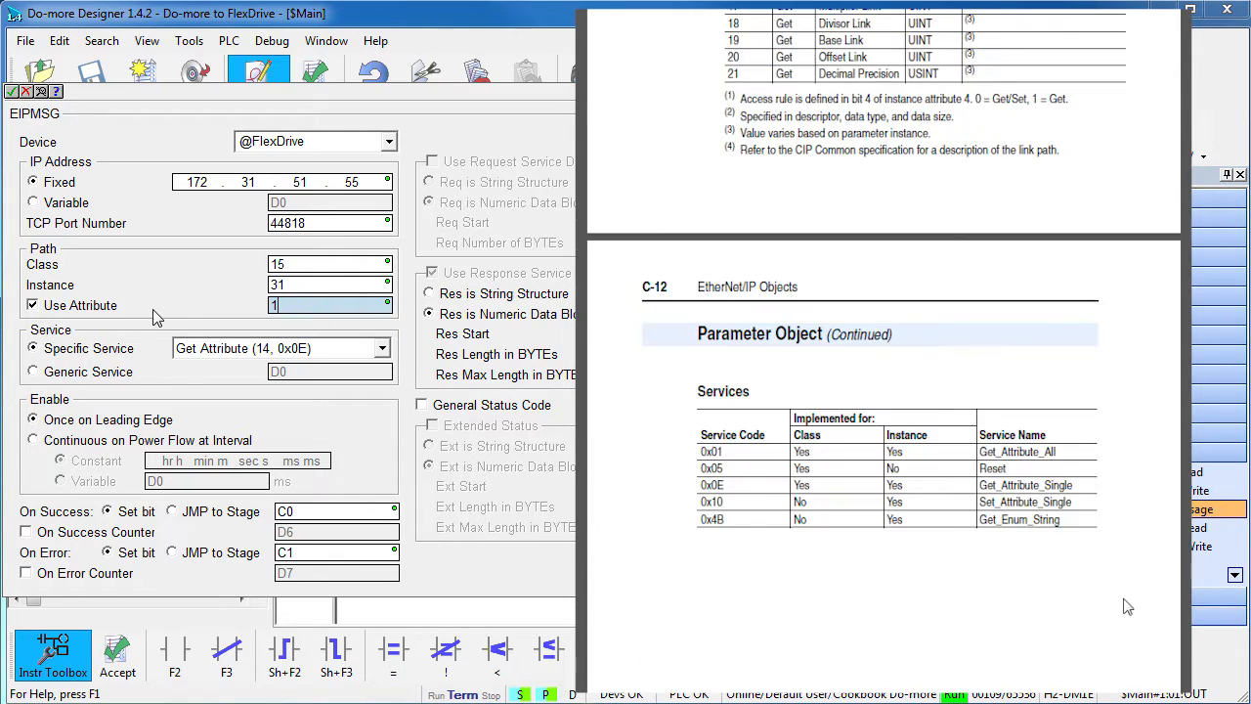
pyautogui.scroll(-2, 1127, 607)
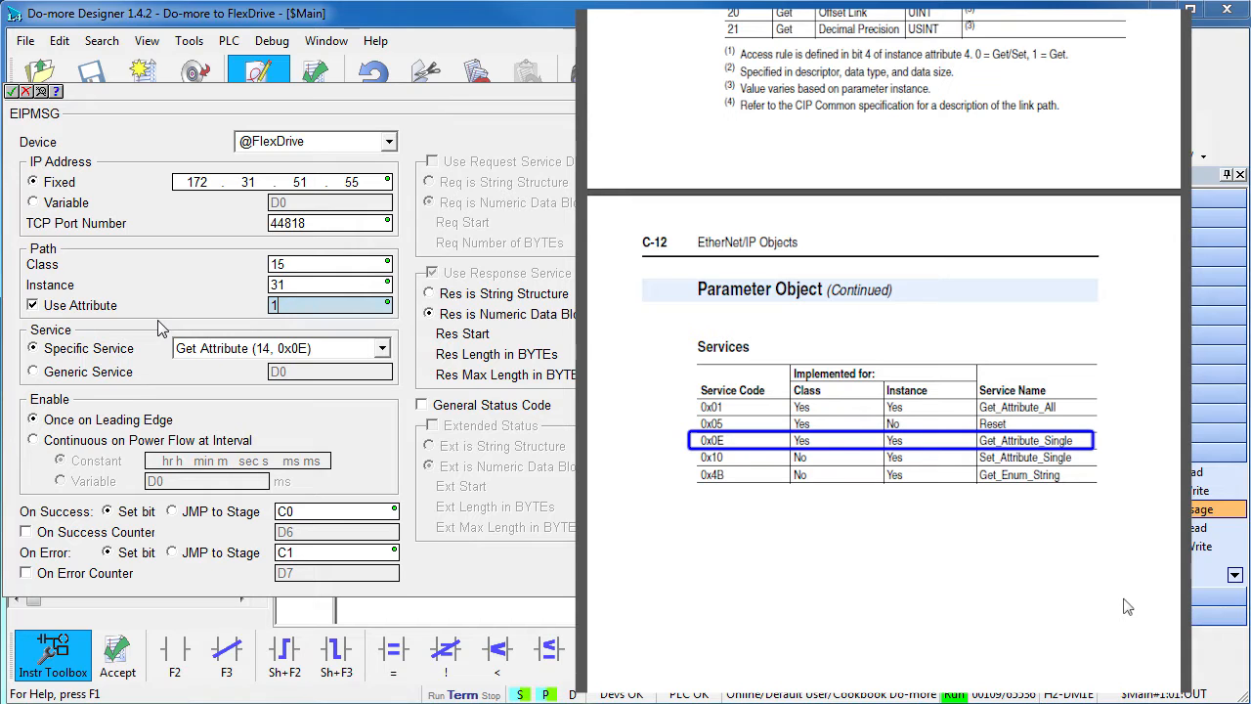
pyautogui.click(382, 348)
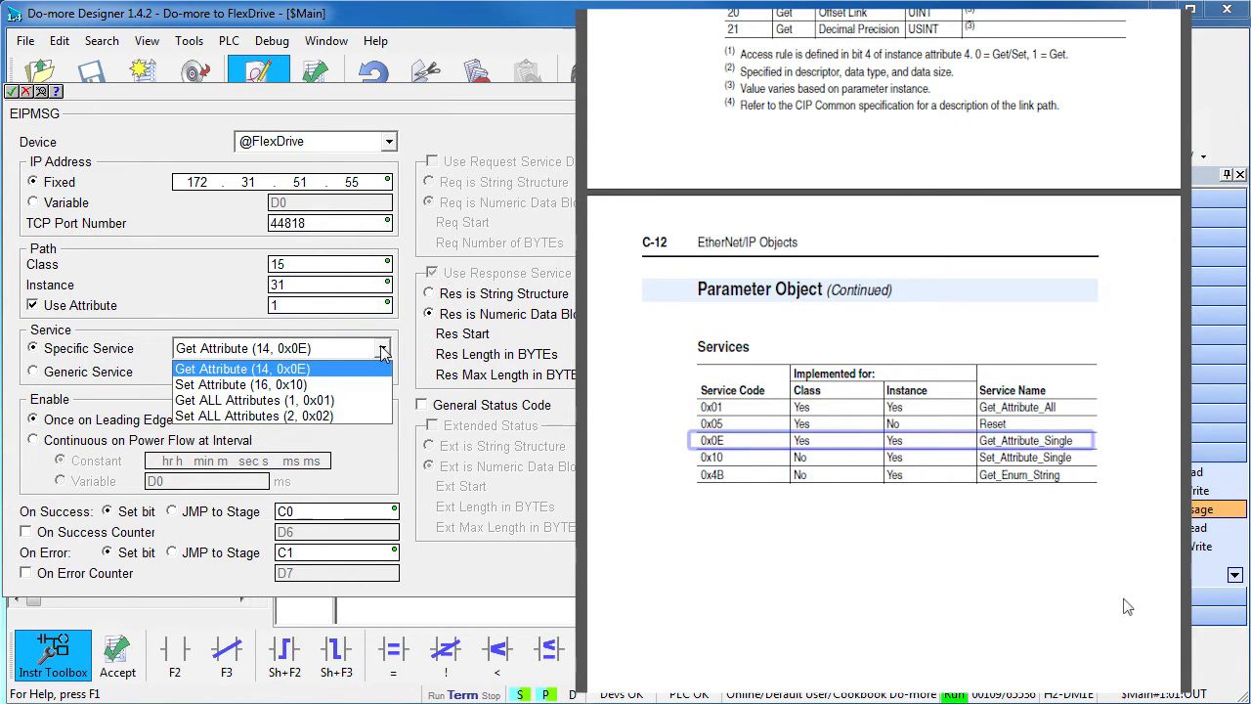
pyautogui.click(251, 371)
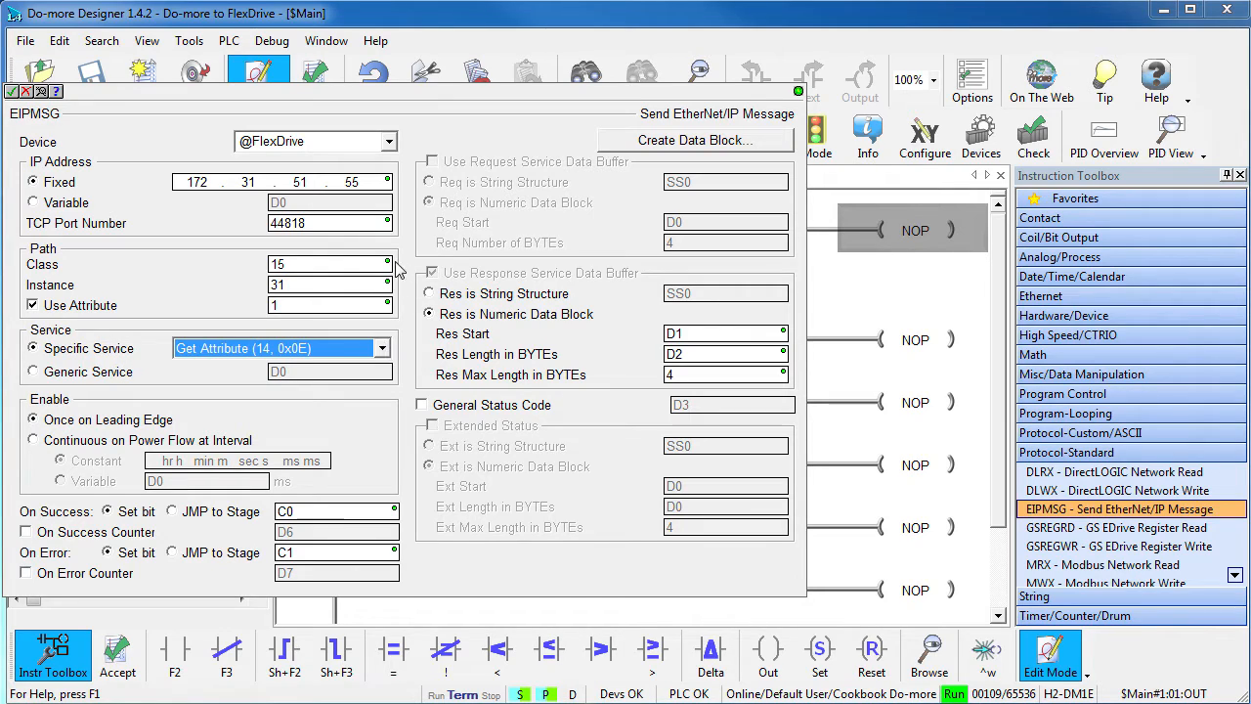
pyautogui.click(358, 262)
# Step: Keep leading-edge enable, response into D1/D2, success C0, error C1, set max length 2 bytes, and accept
pyautogui.click(350, 284)
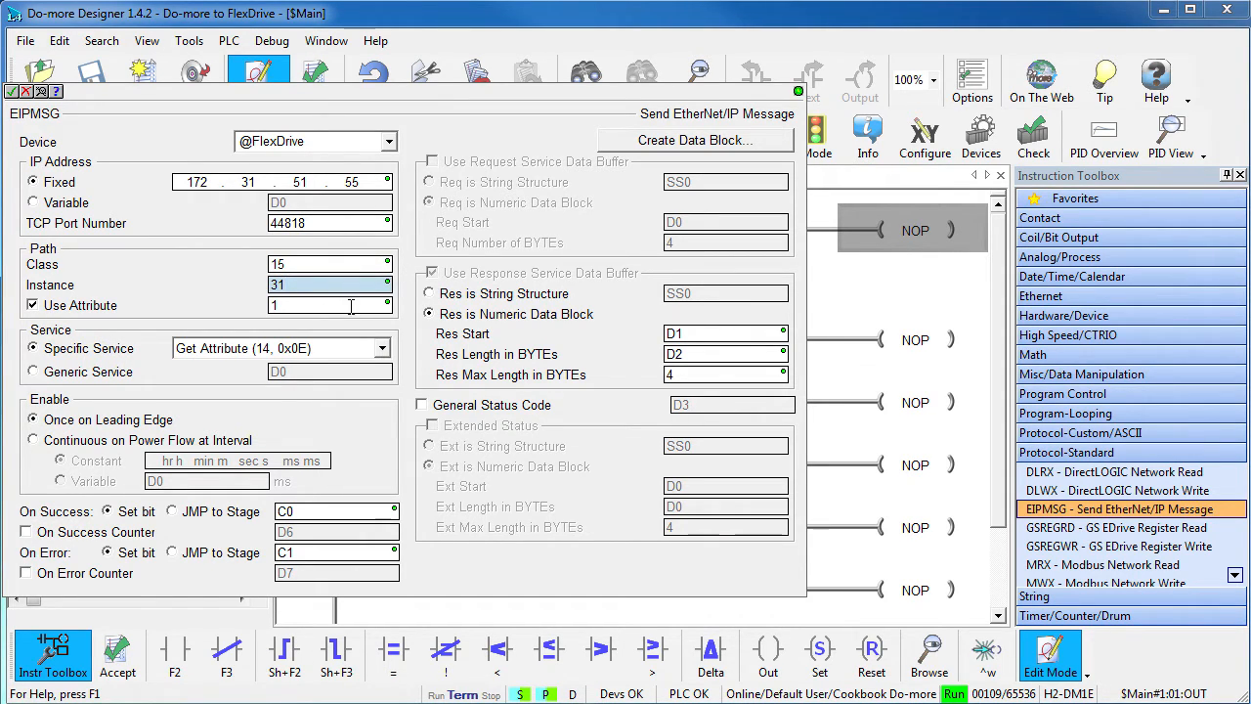
pyautogui.click(356, 305)
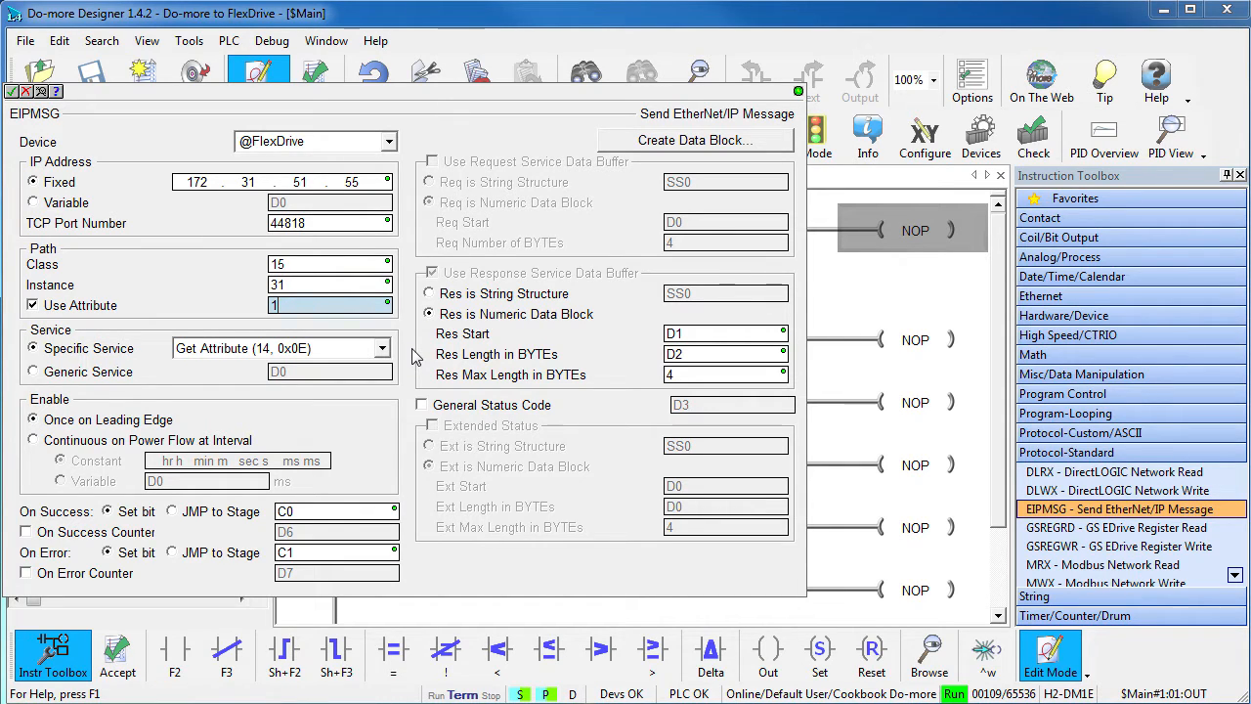
pyautogui.click(32, 439)
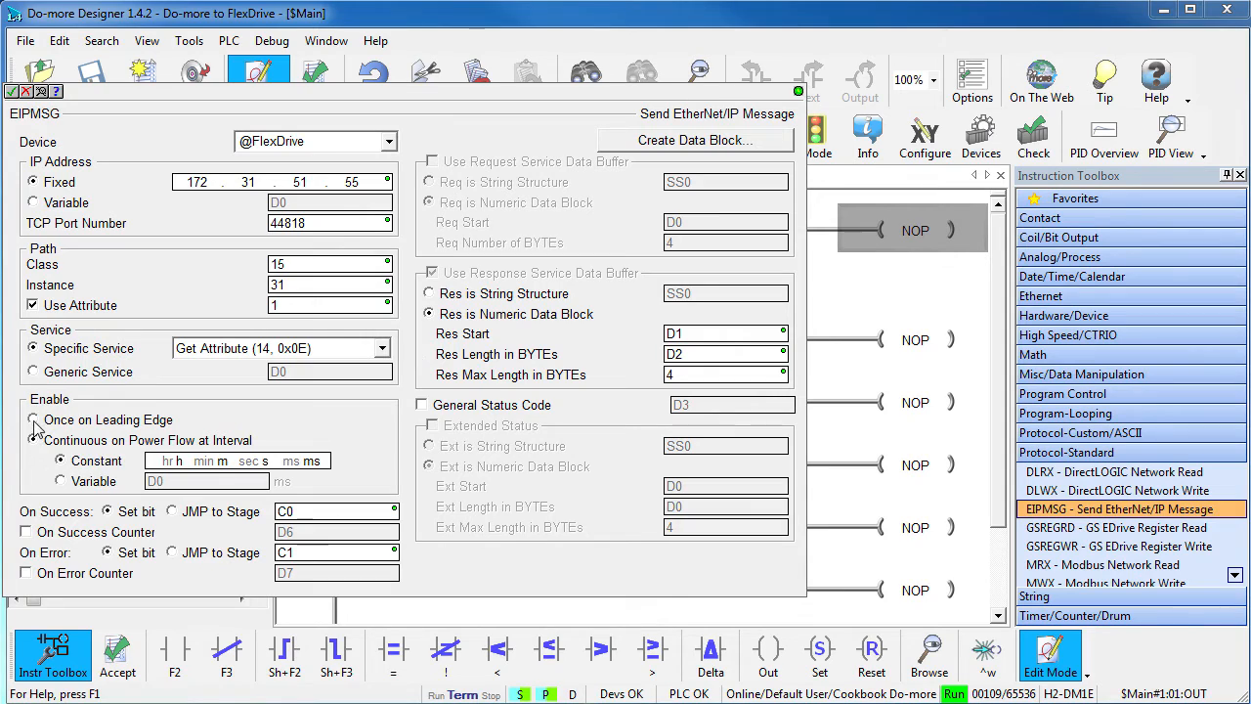
pyautogui.click(293, 511)
pyautogui.click(305, 552)
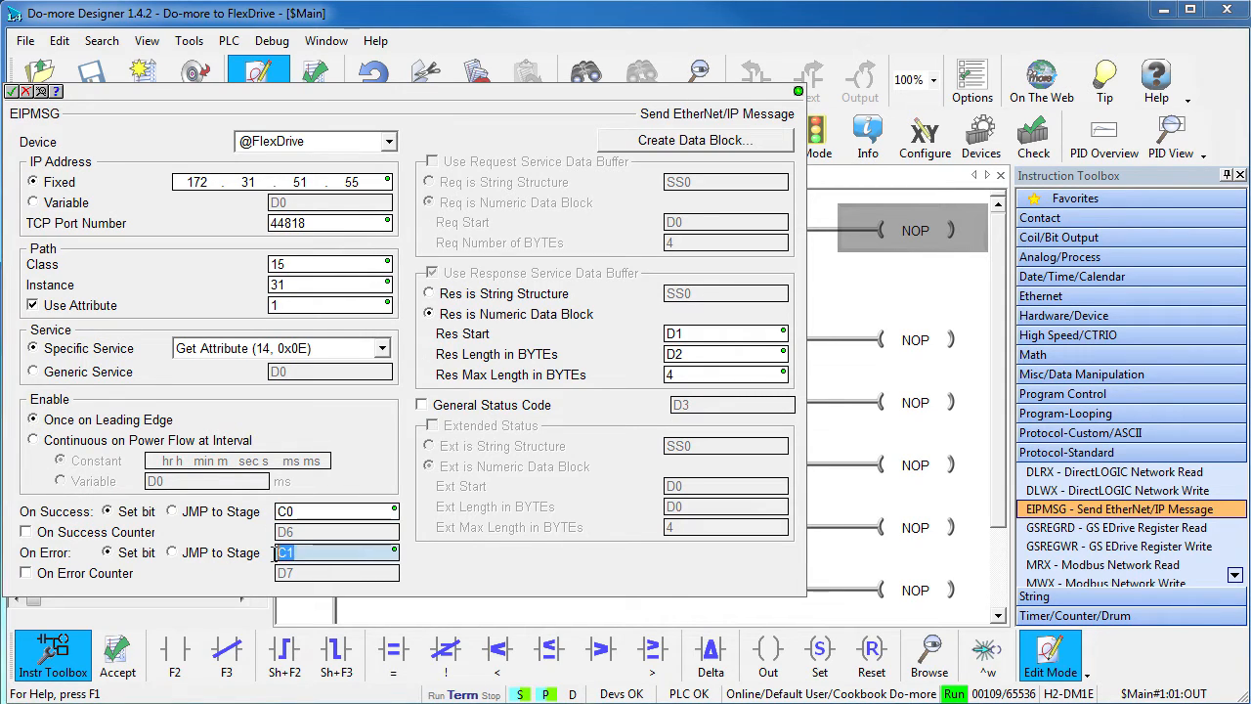
pyautogui.click(723, 333)
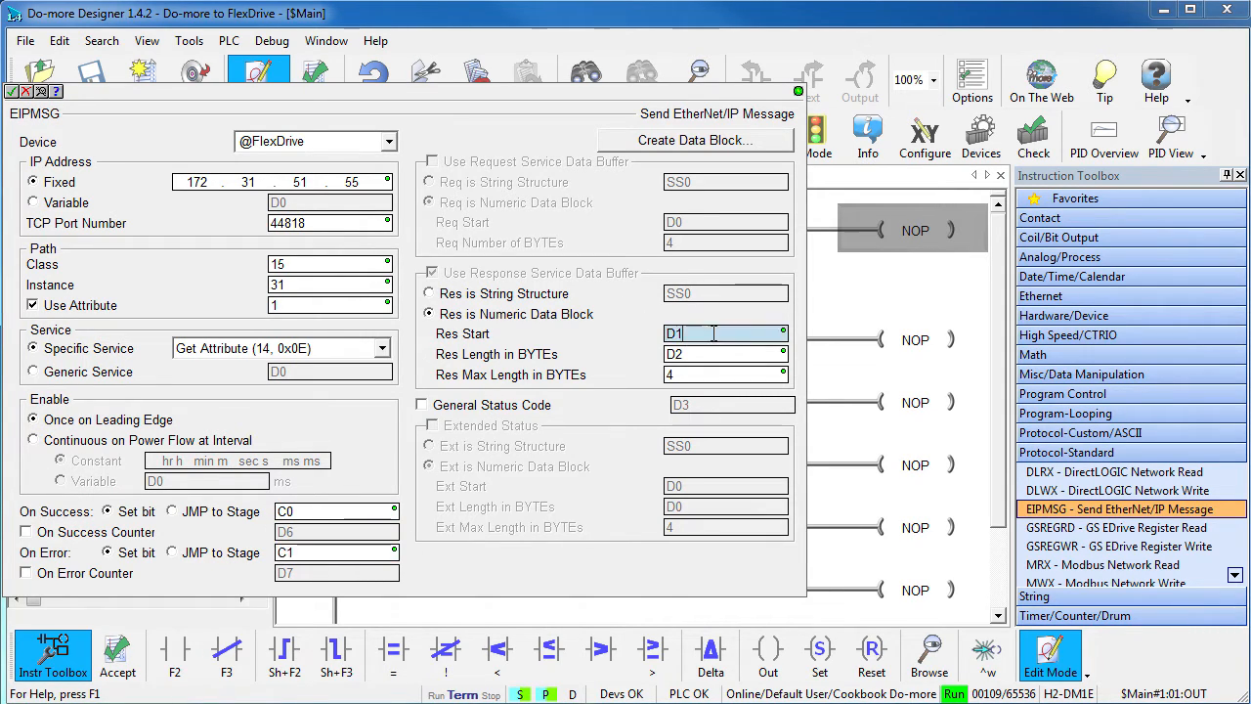
pyautogui.click(711, 354)
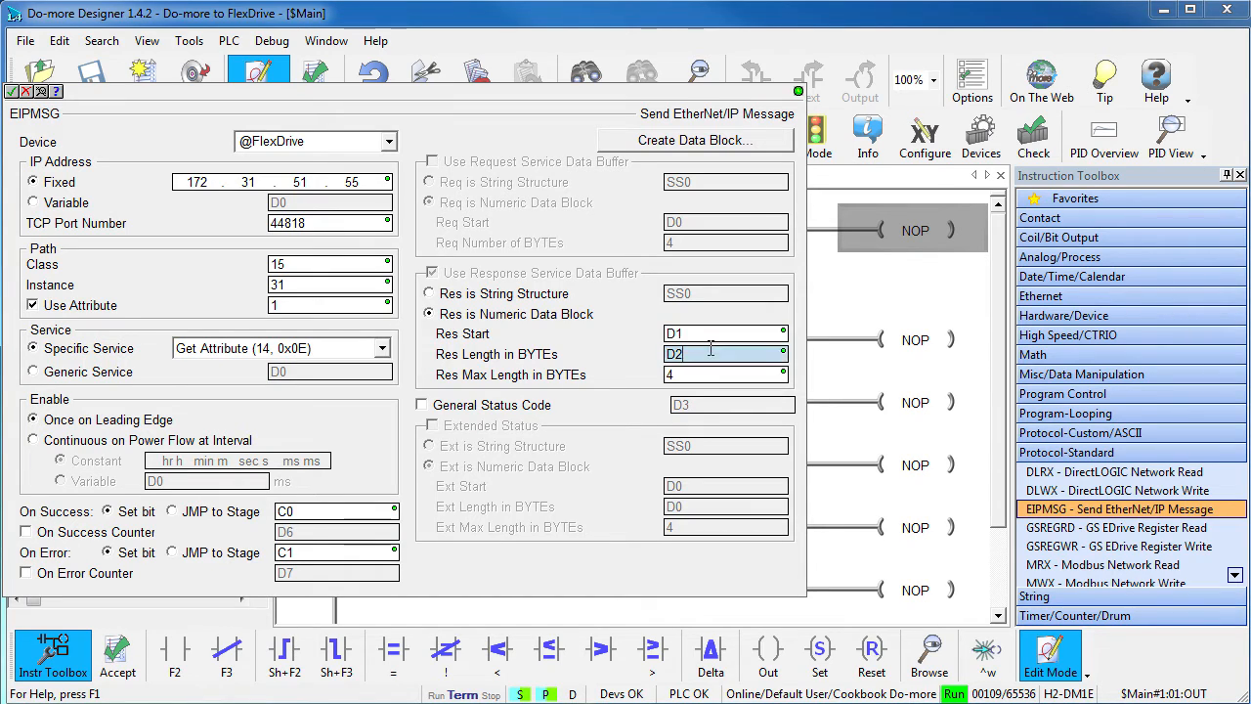
pyautogui.click(697, 374)
pyautogui.write('2')
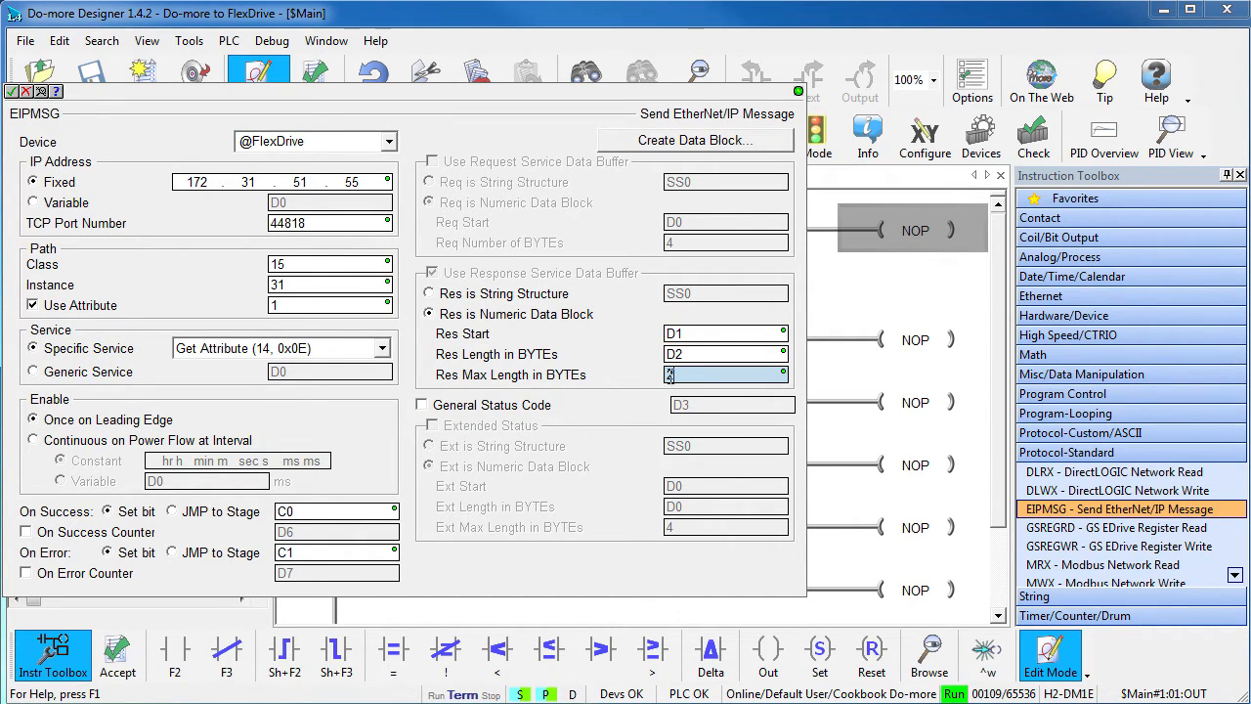
pyautogui.click(13, 91)
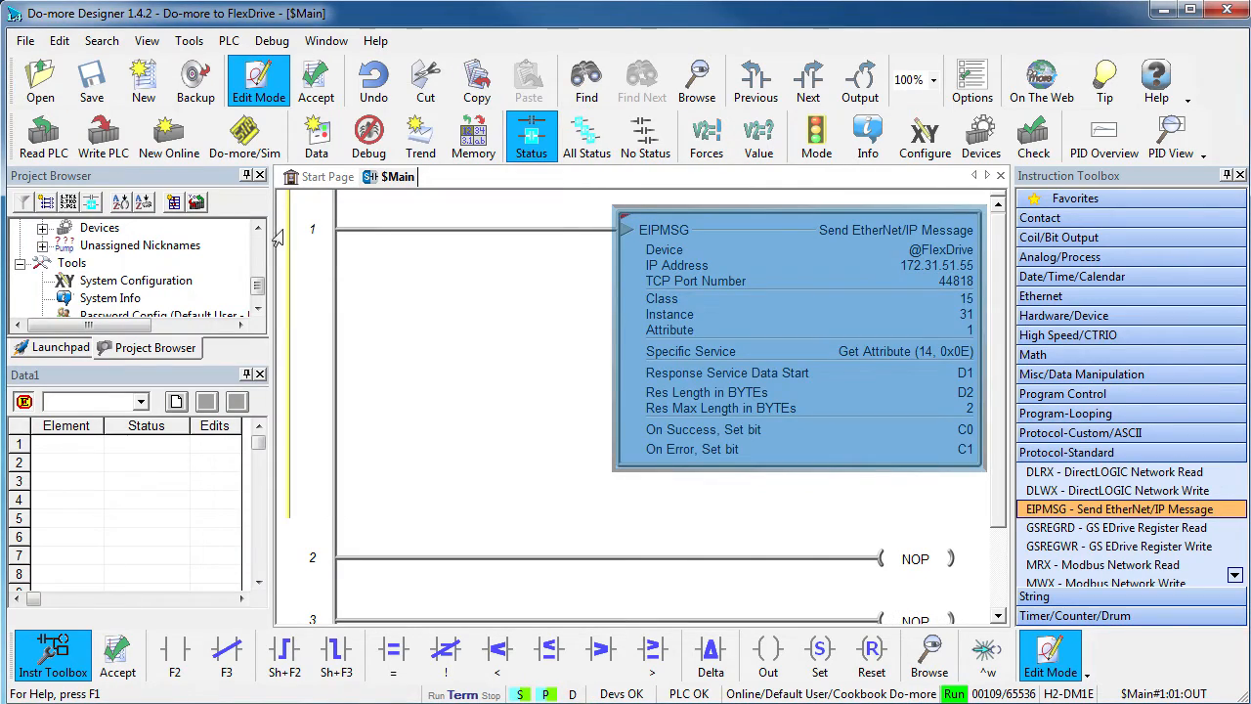
# Step: Start adding a normally open C100 contact at the left of rung 1
pyautogui.click(364, 237)
pyautogui.write('c1')
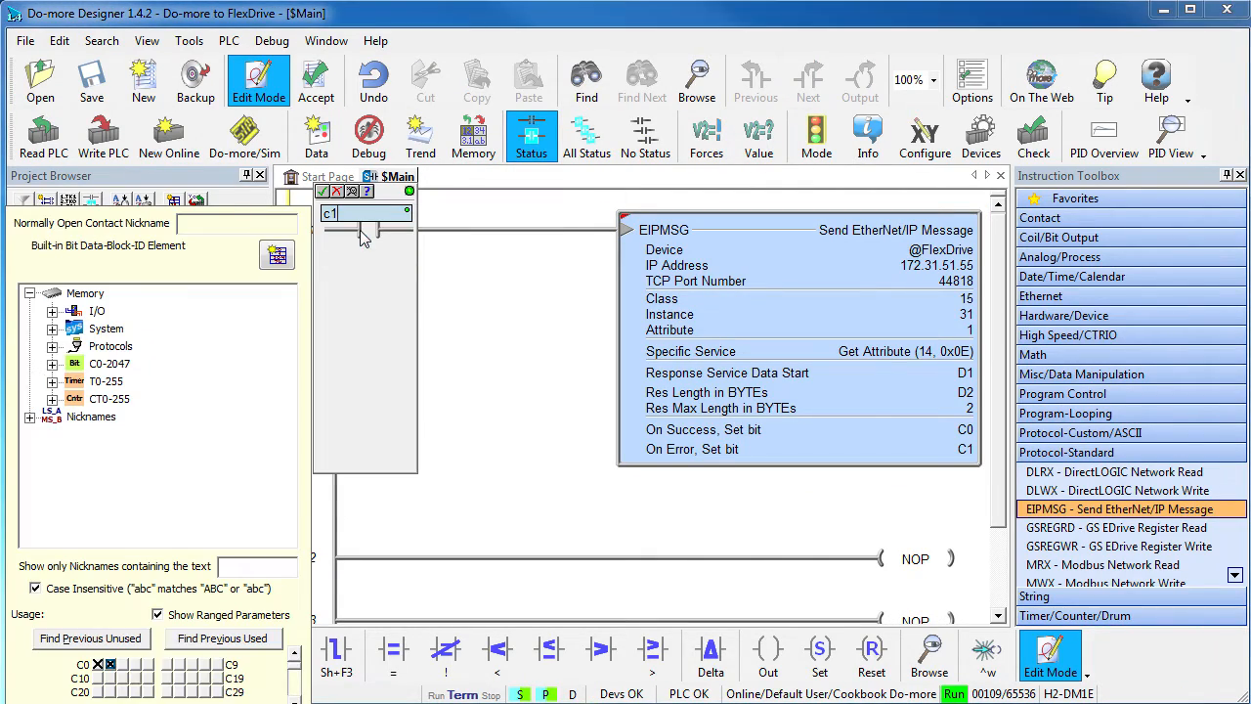
pyautogui.write('00')
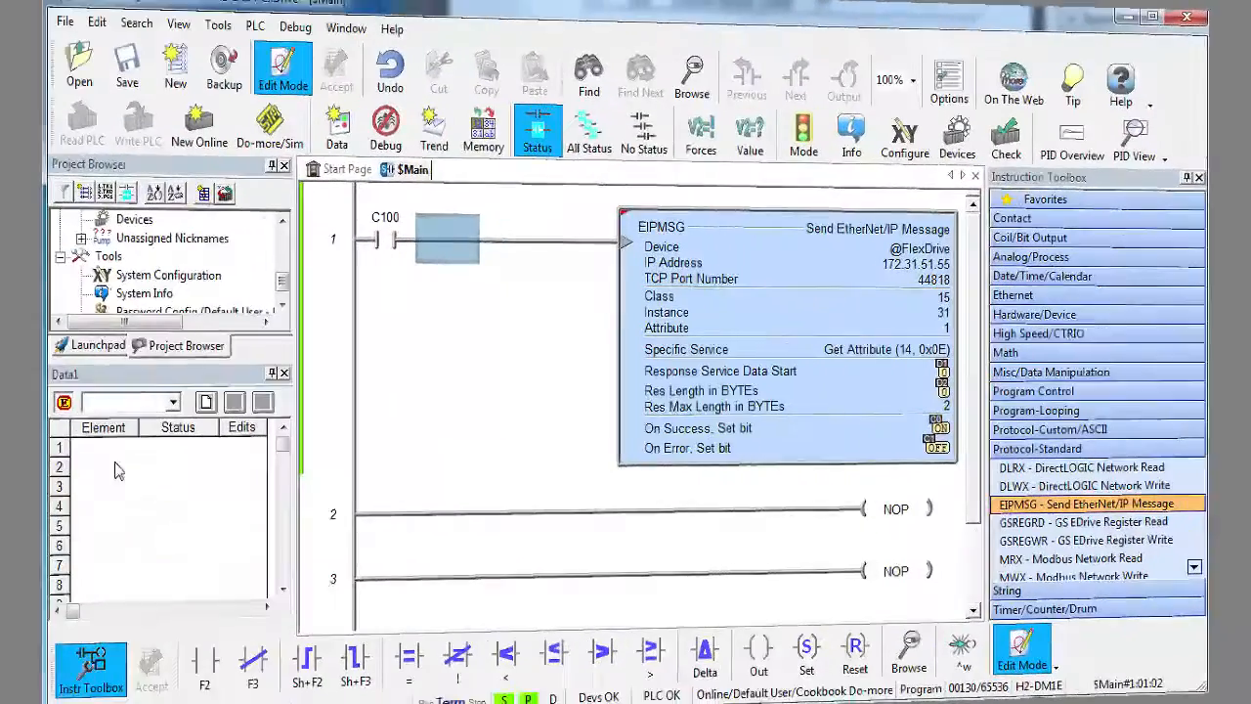
pyautogui.write('d1')
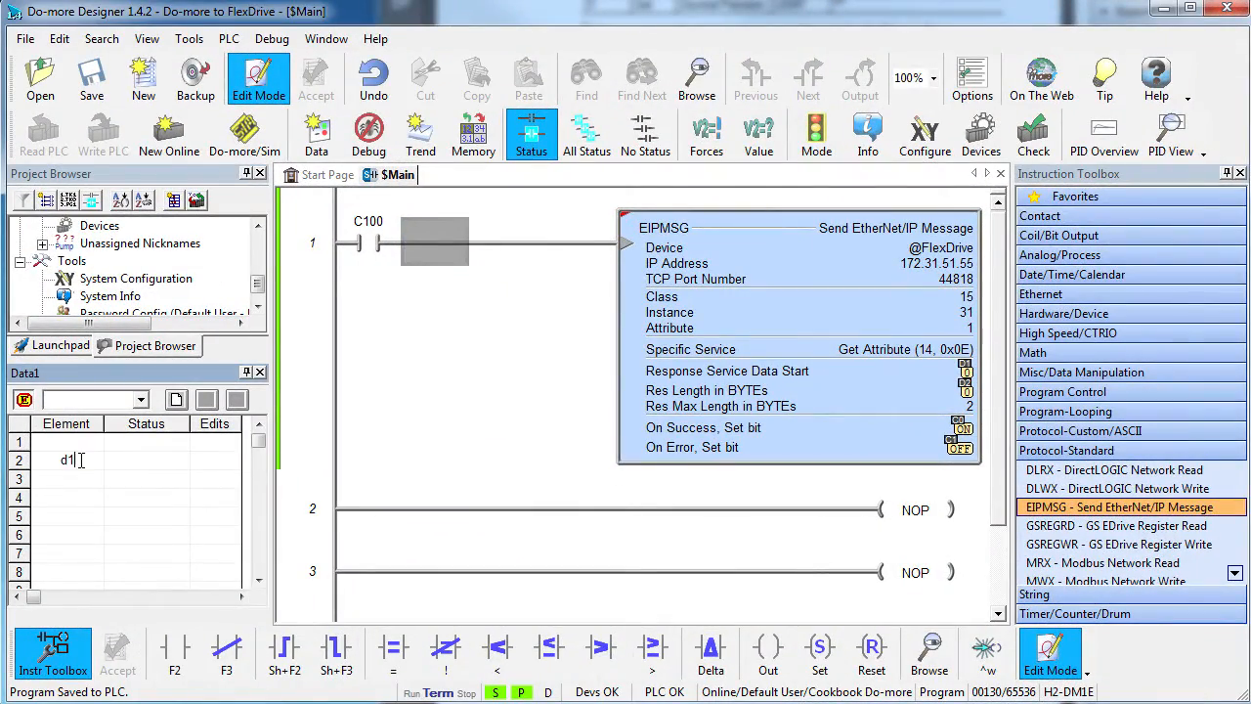
# Step: Monitor D1, D2 and C100 in the Data1 view
pyautogui.press('Return')
pyautogui.write('d2')
pyautogui.click(83, 443)
pyautogui.write('c100')
pyautogui.press('Return')
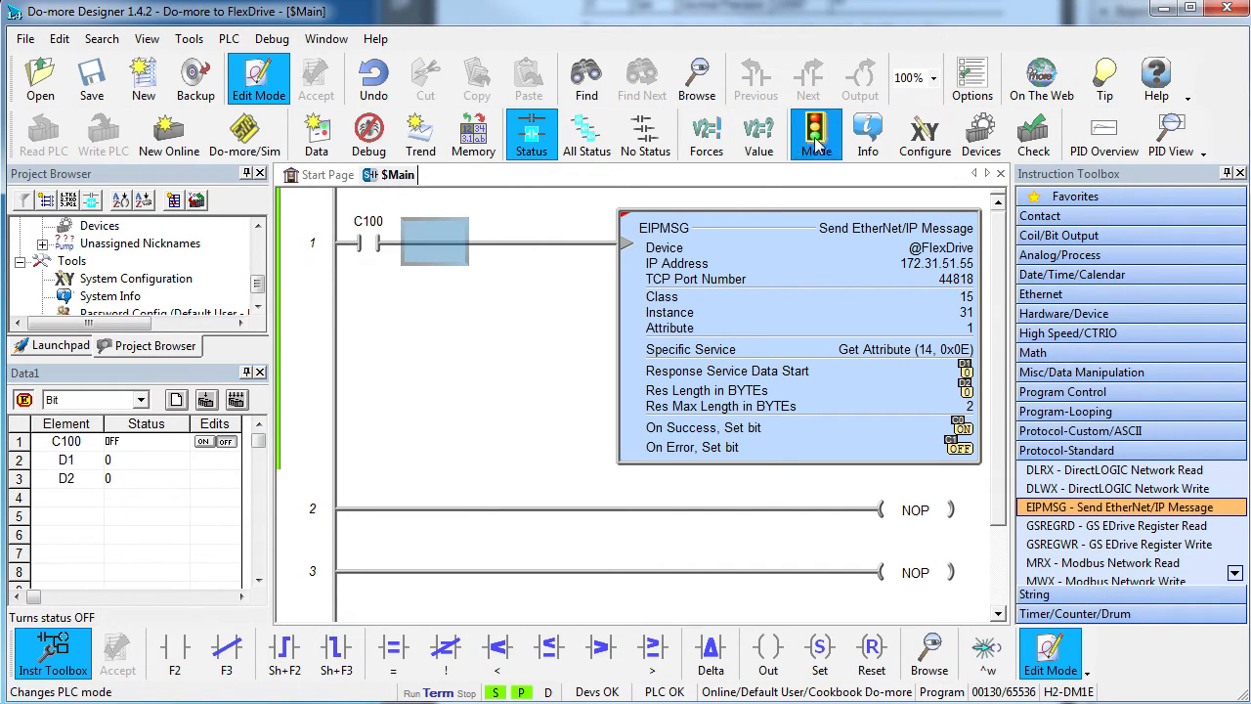
# Step: Switch the PLC to Run mode and pulse C100 on then off to trigger the message
pyautogui.click(816, 135)
pyautogui.press('Return')
pyautogui.click(203, 442)
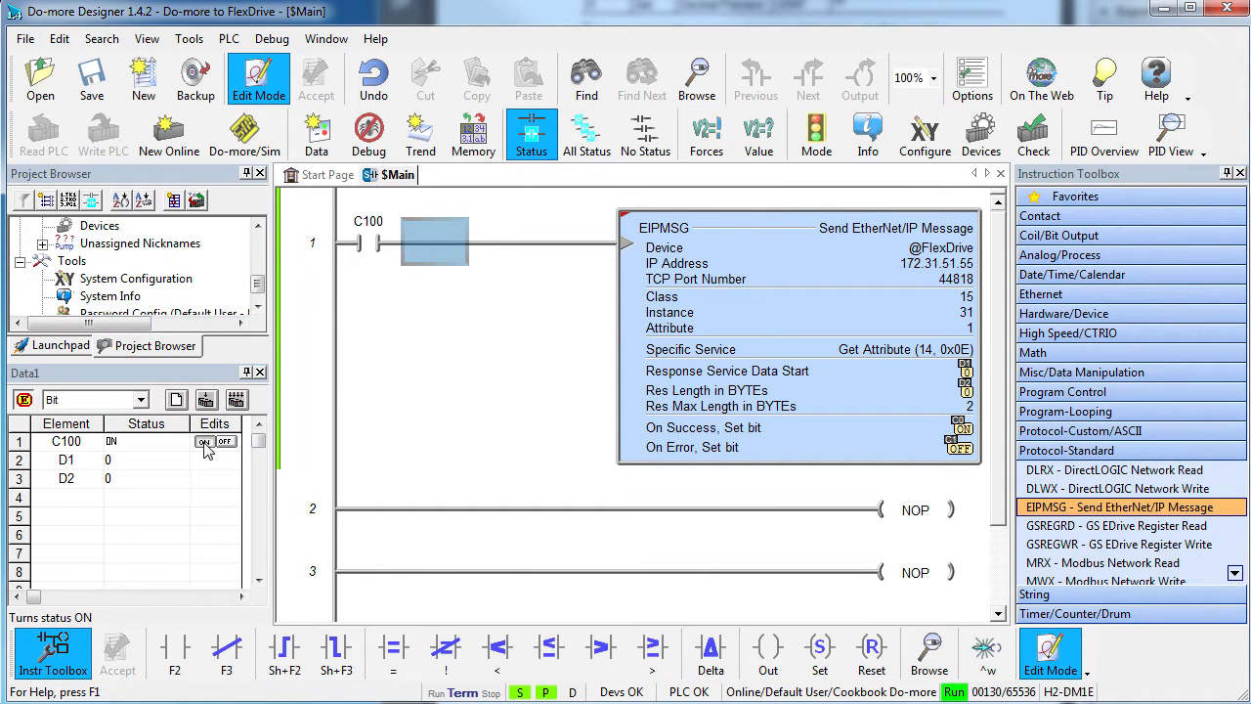
pyautogui.click(226, 443)
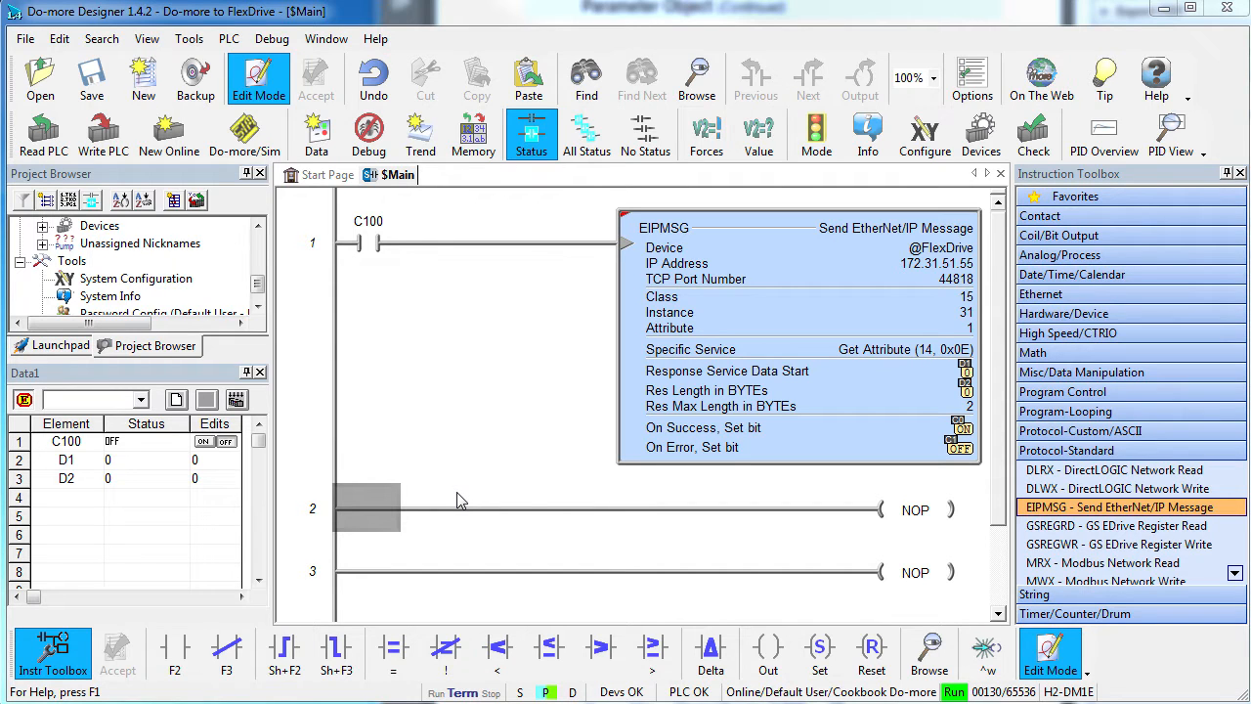
pyautogui.click(781, 430)
# Step: Copy the rung 1 EIPMSG instruction and paste it onto rung 2 for editing
pyautogui.hotkey('ctrl', 'c')
pyautogui.click(918, 511)
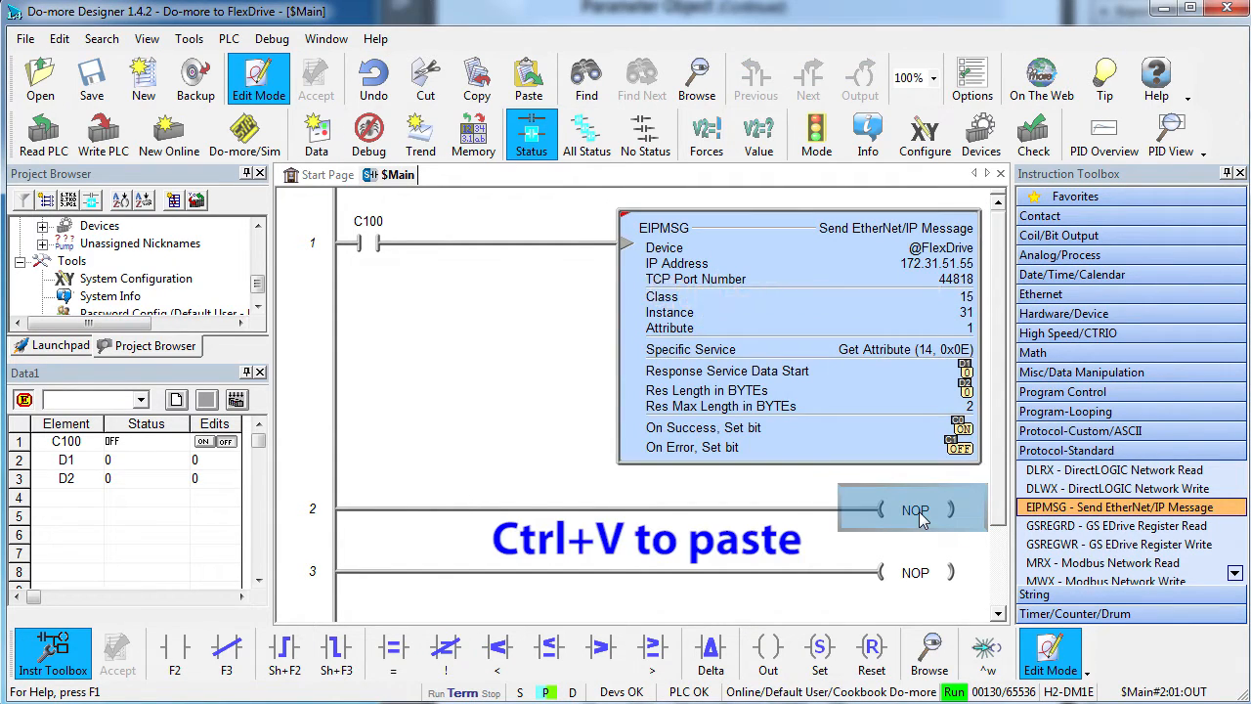
pyautogui.hotkey('ctrl', 'v')
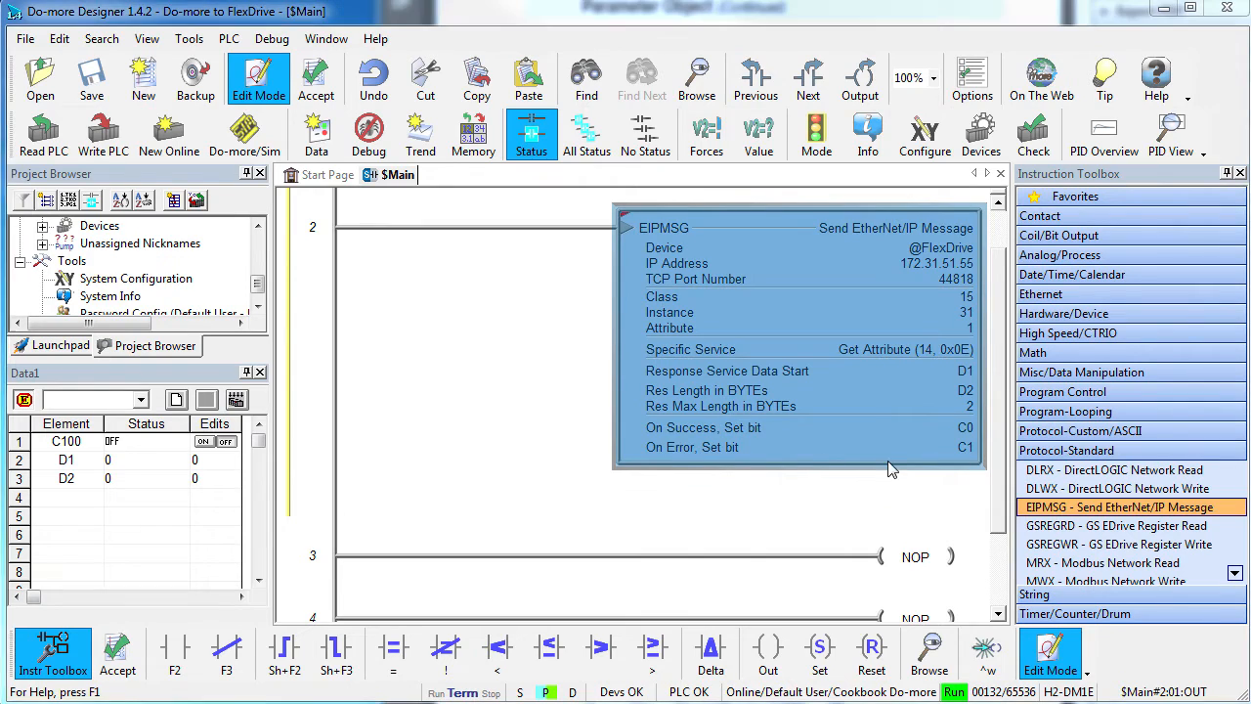
pyautogui.press('Return')
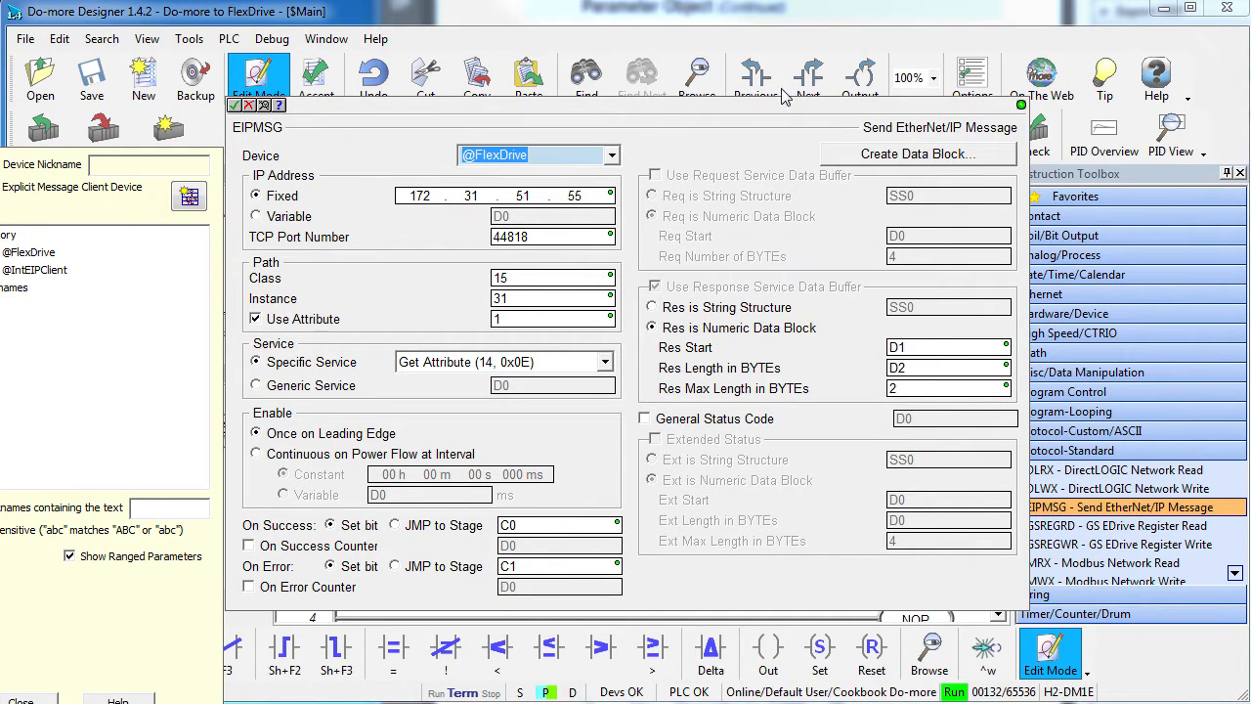
pyautogui.moveTo(779, 113); pyautogui.dragTo(566, 116)
# Step: Make rung 2's message read attribute 5 into D3/D4 with success C2, error C3 and max length 1 byte
pyautogui.click(342, 323)
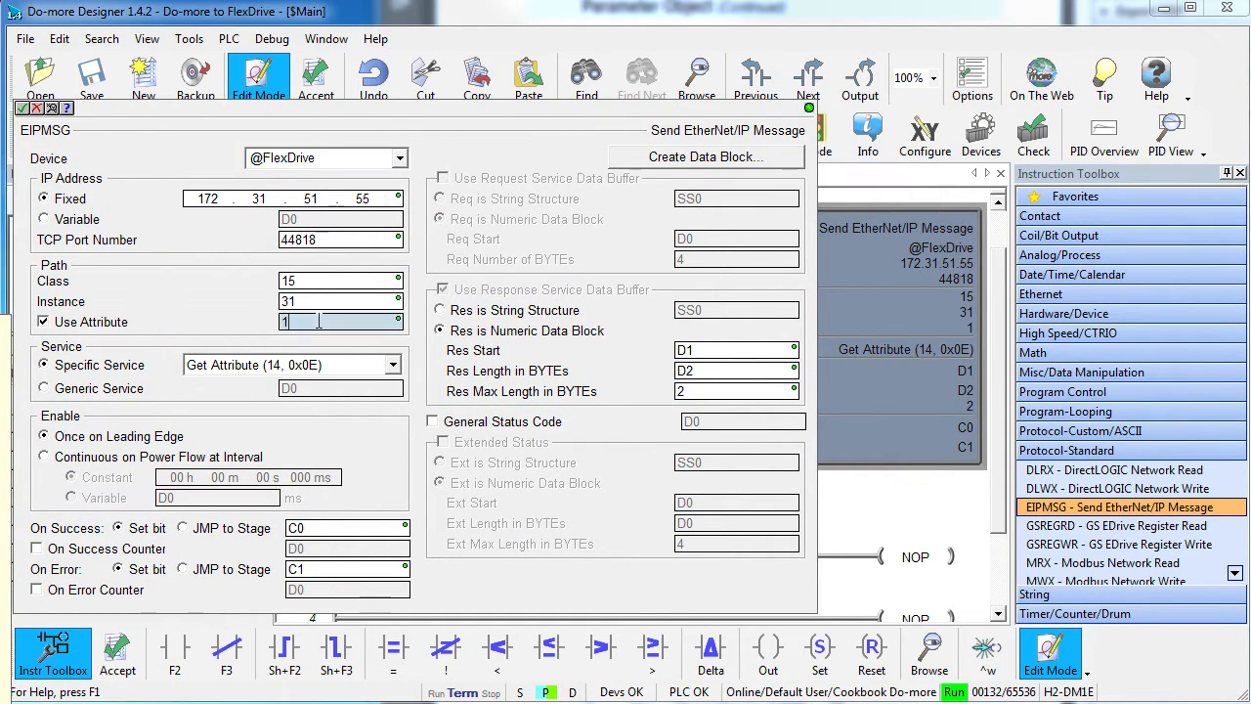
pyautogui.write('5')
pyautogui.click(707, 349)
pyautogui.write('D3')
pyautogui.click(705, 370)
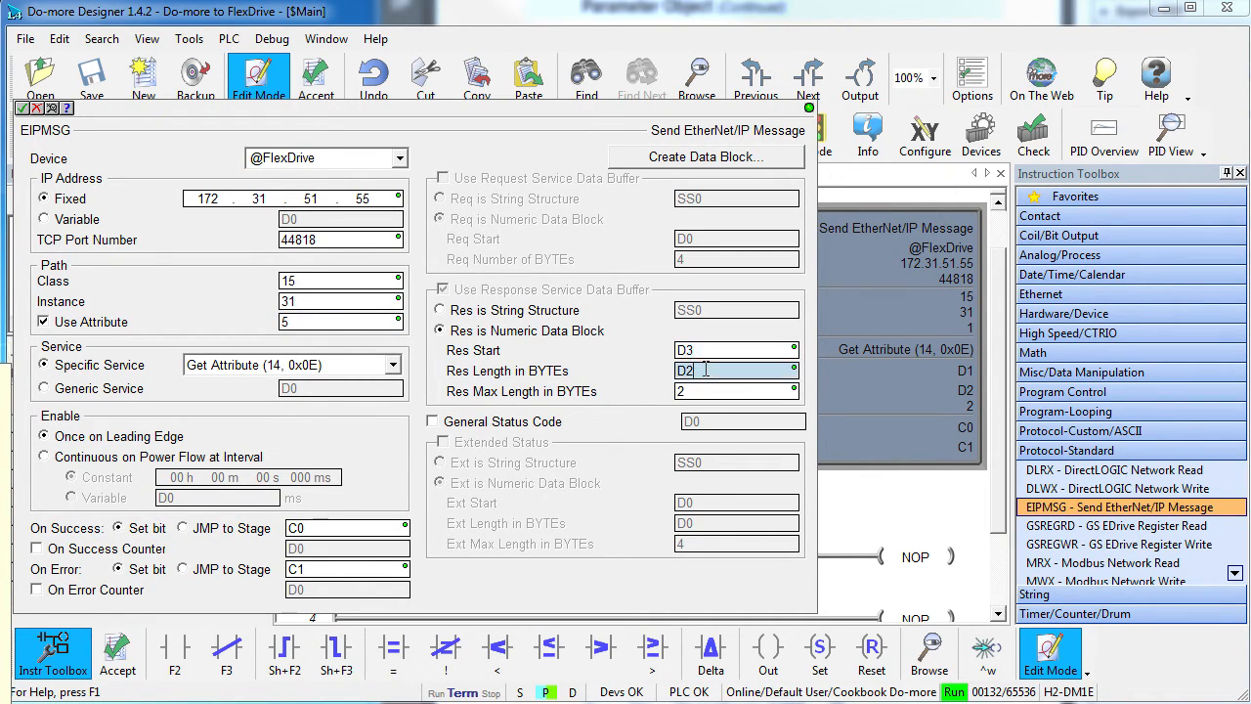
pyautogui.write('D4')
pyautogui.click(356, 528)
pyautogui.write('C2')
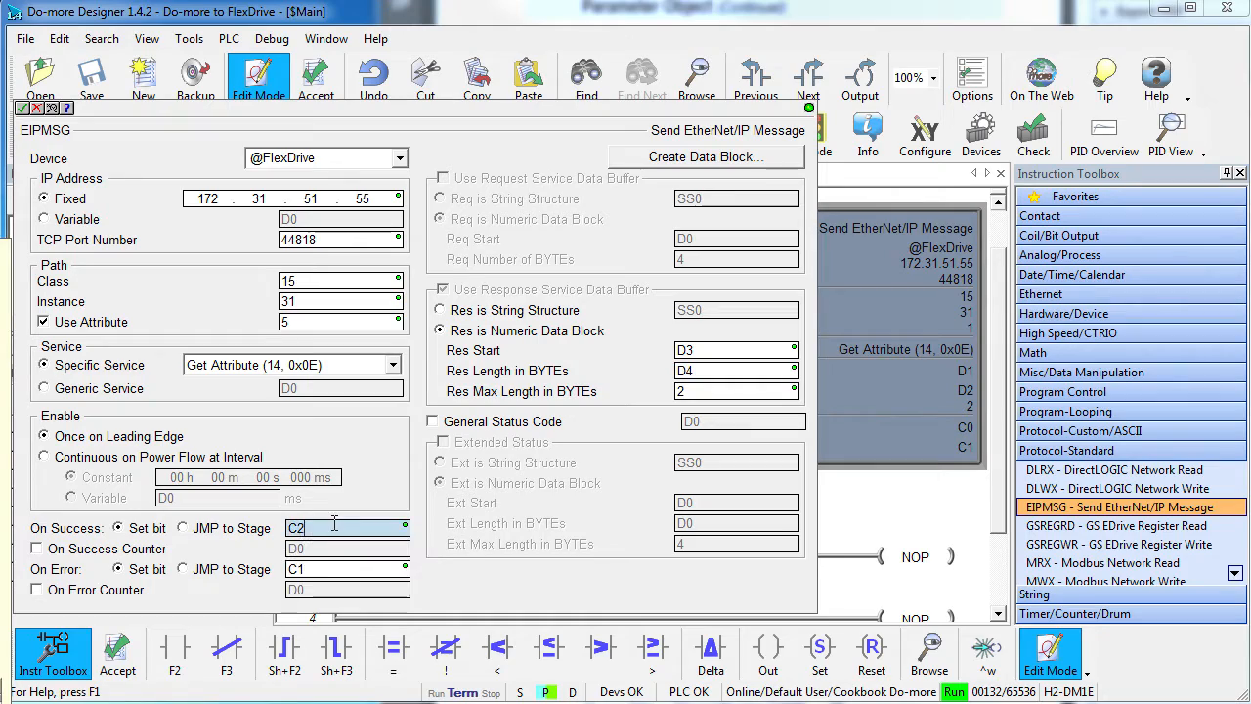
pyautogui.click(326, 569)
pyautogui.write('C3')
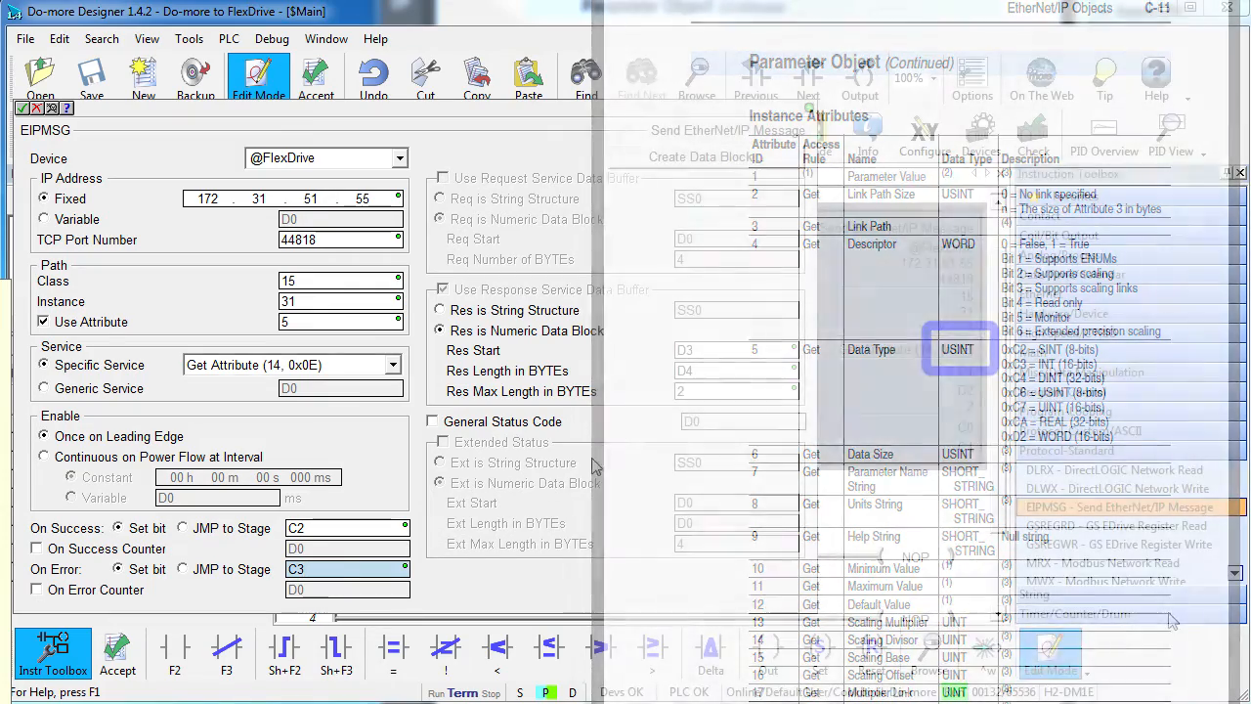
pyautogui.click(694, 390)
pyautogui.write('1')
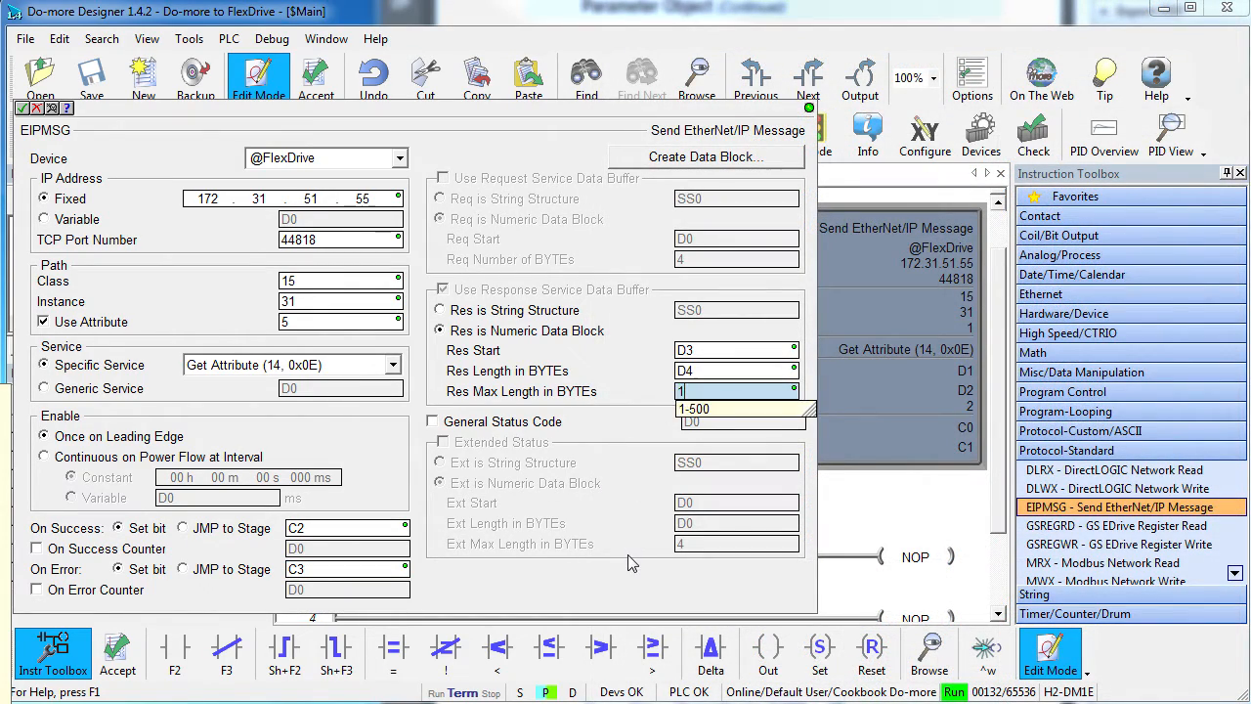
# Step: Accept the message, add a C0 contact to rung 2, and download the edited program to the running PLC
pyautogui.click(21, 108)
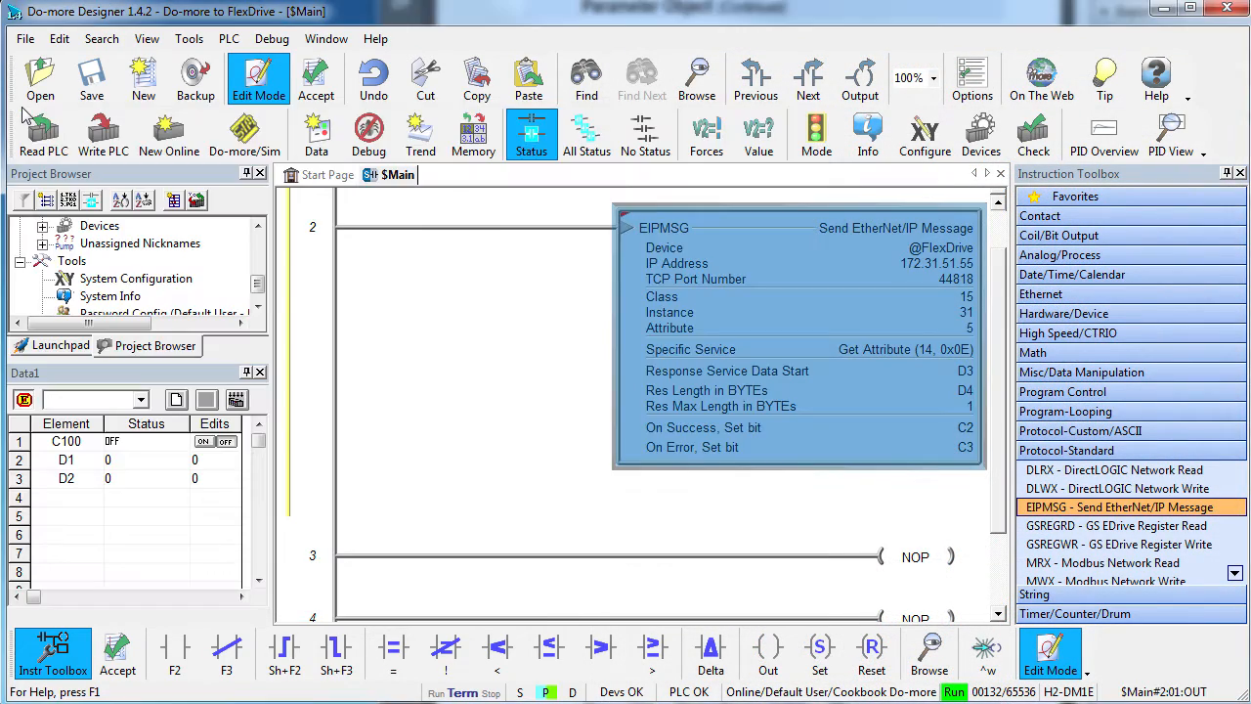
pyautogui.click(352, 234)
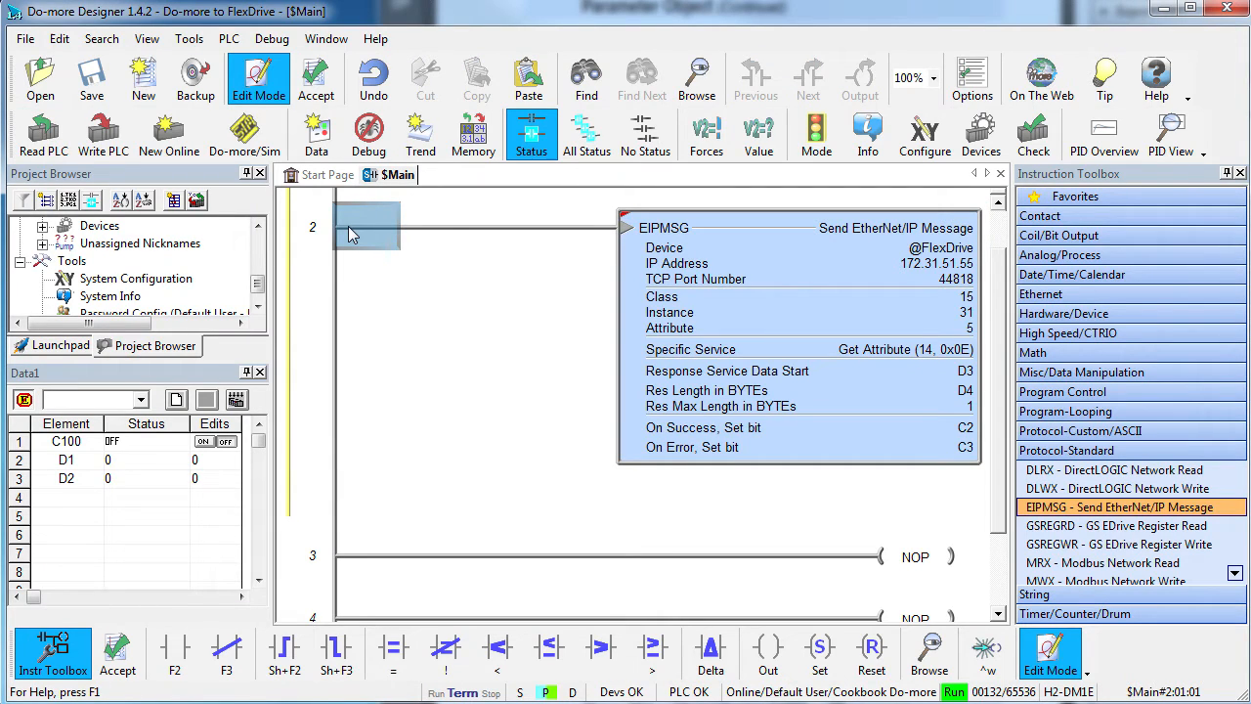
pyautogui.write('c0')
pyautogui.press('Return')
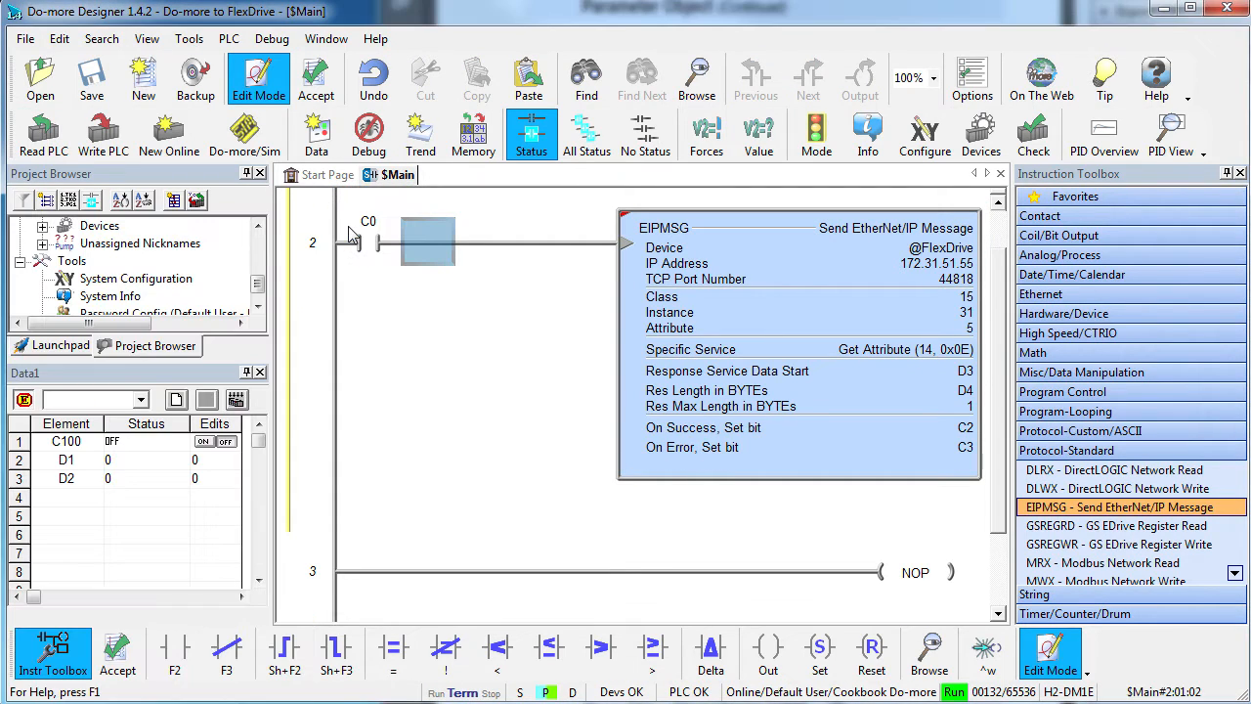
pyautogui.press('F8')
pyautogui.hotkey('shift', 'F9')
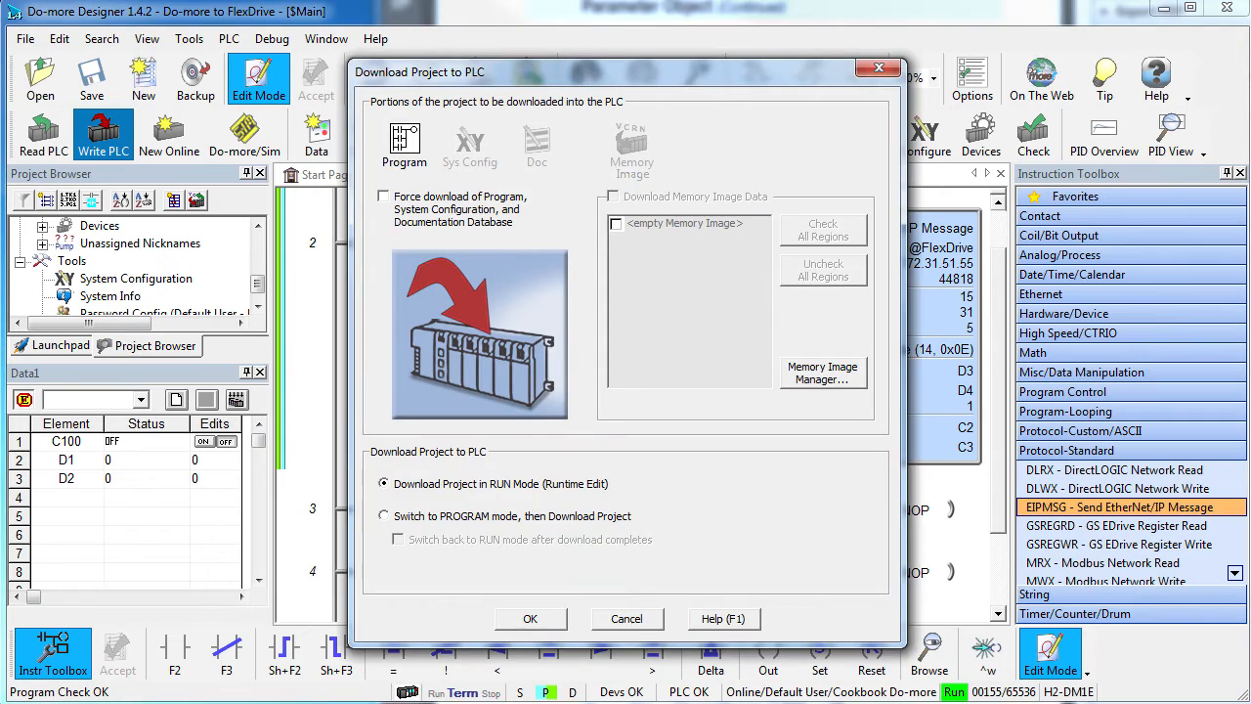
pyautogui.press('Return')
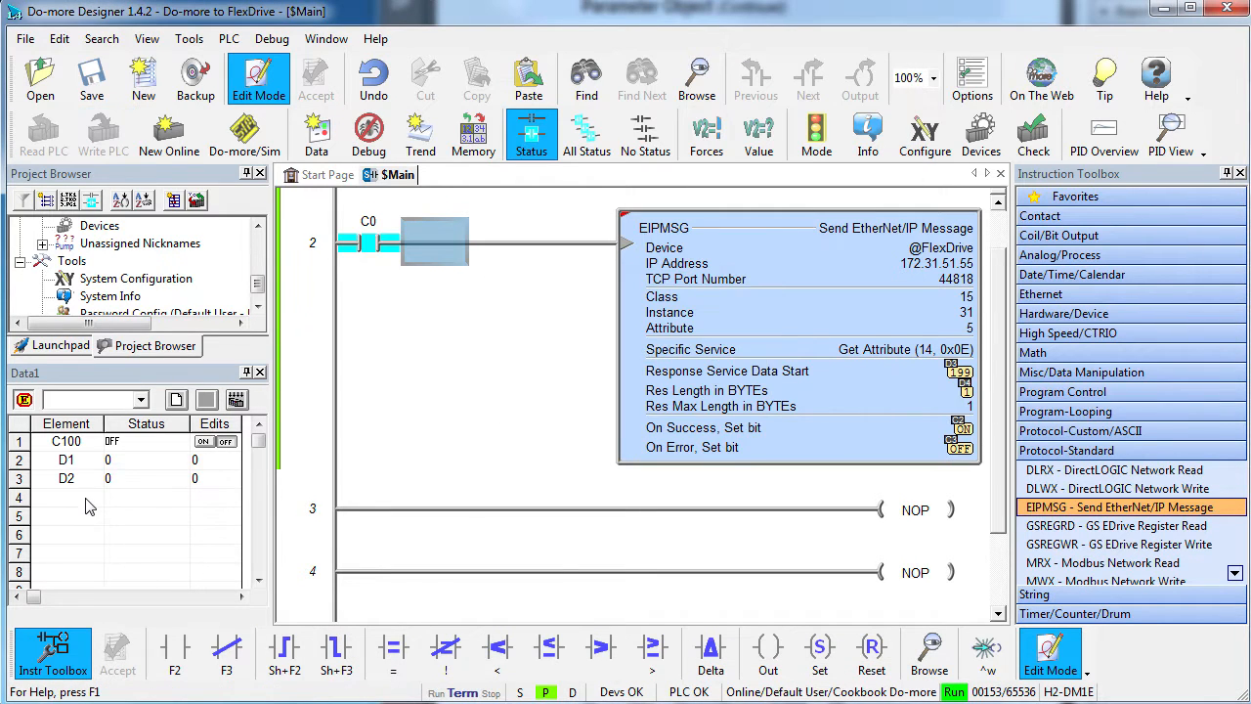
pyautogui.write('D3')
# Step: Monitor D3 in Data1, trigger C100, and display D3 in BCD/Hex as 0x000000C7
pyautogui.press('Return')
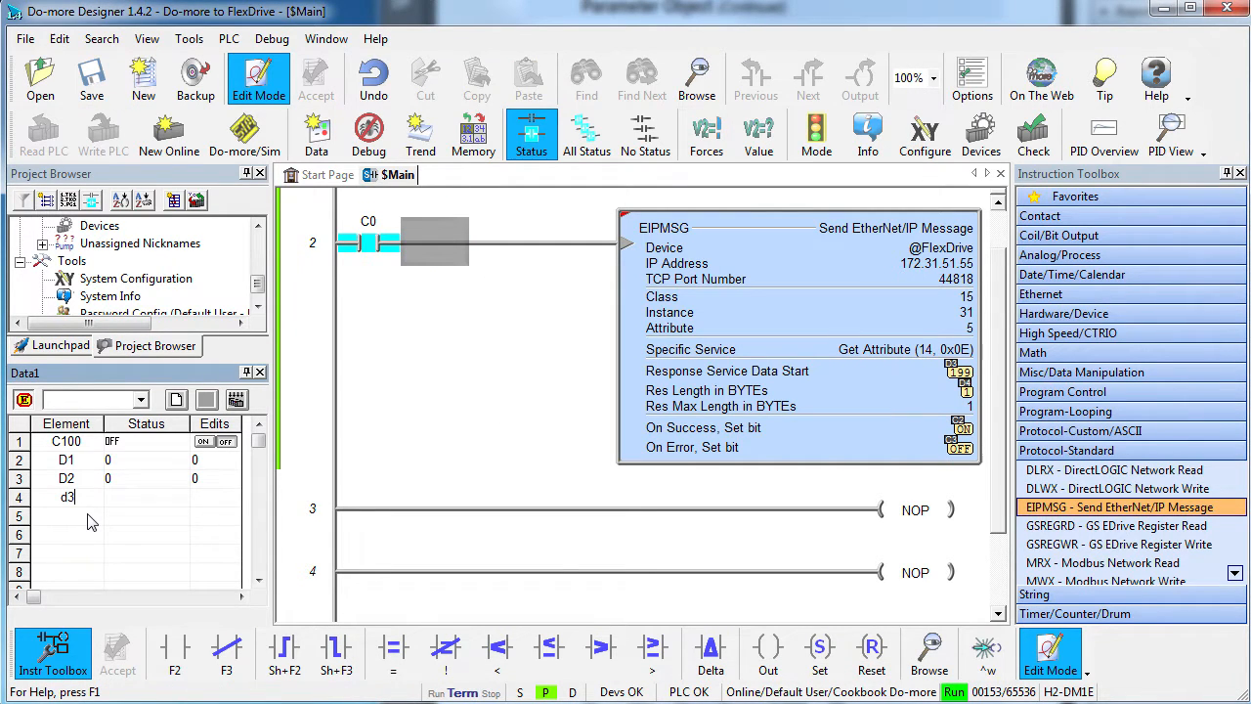
pyautogui.click(202, 442)
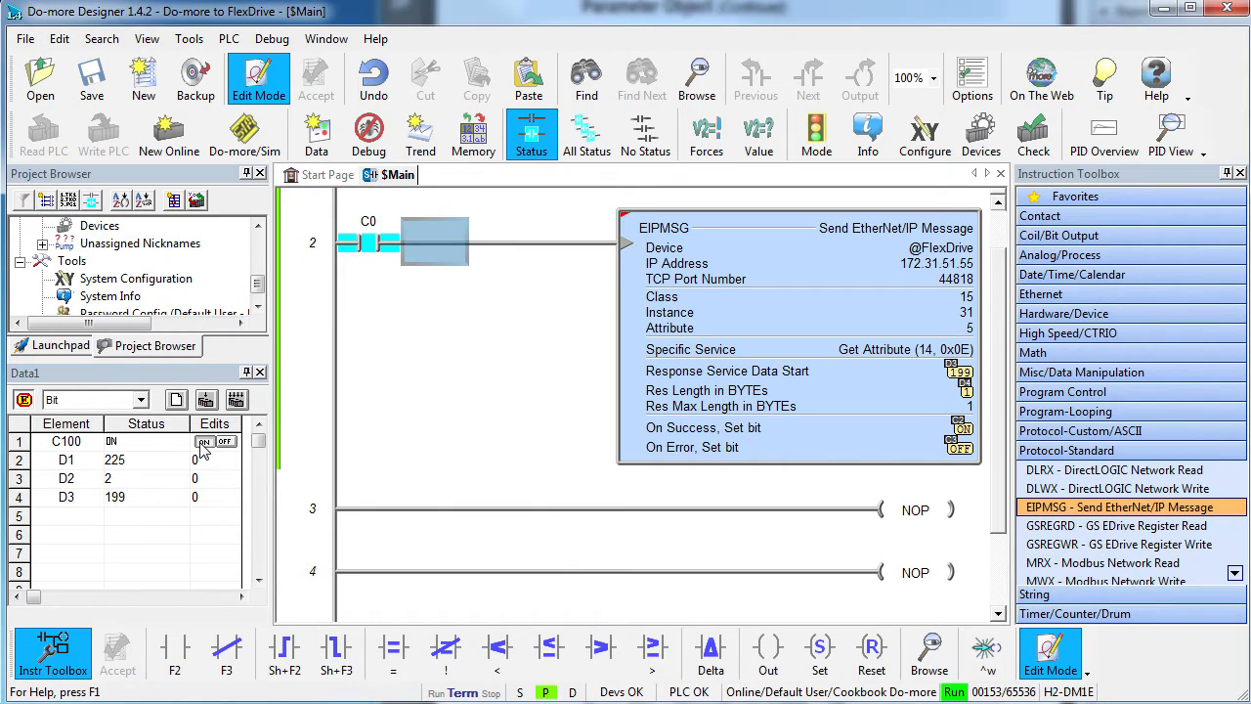
pyautogui.click(66, 497)
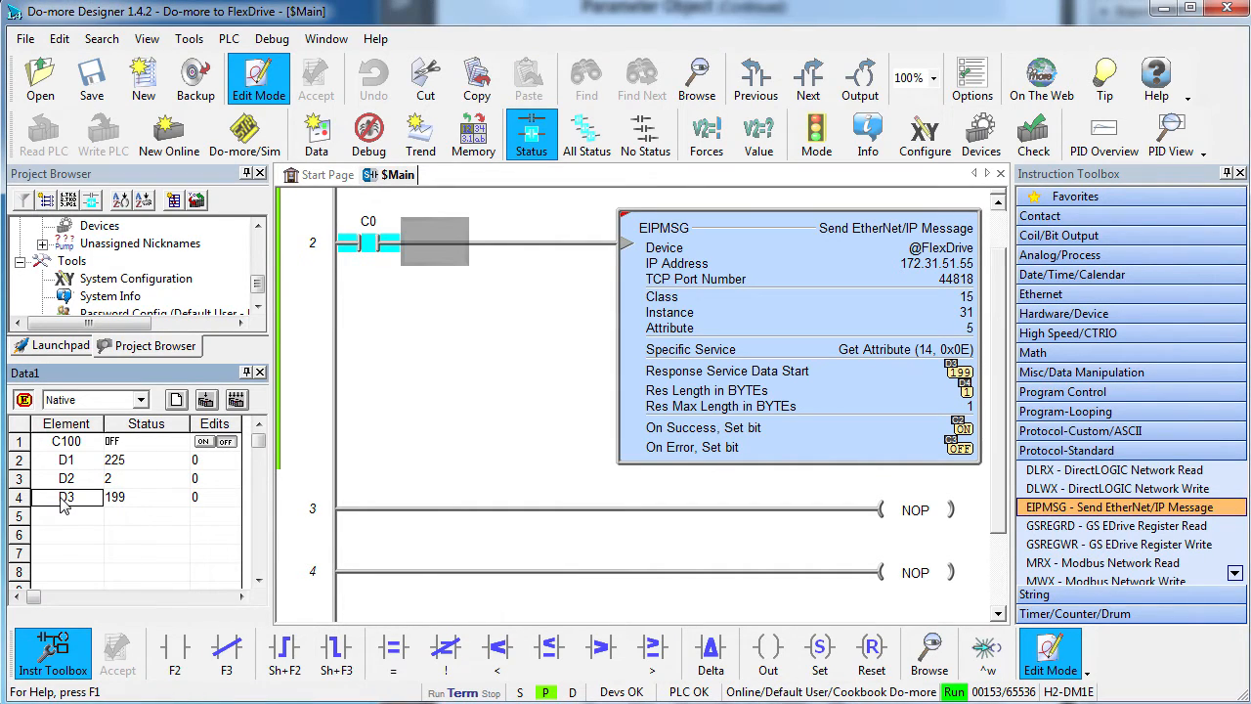
pyautogui.click(122, 500)
pyautogui.click(141, 400)
pyautogui.click(97, 459)
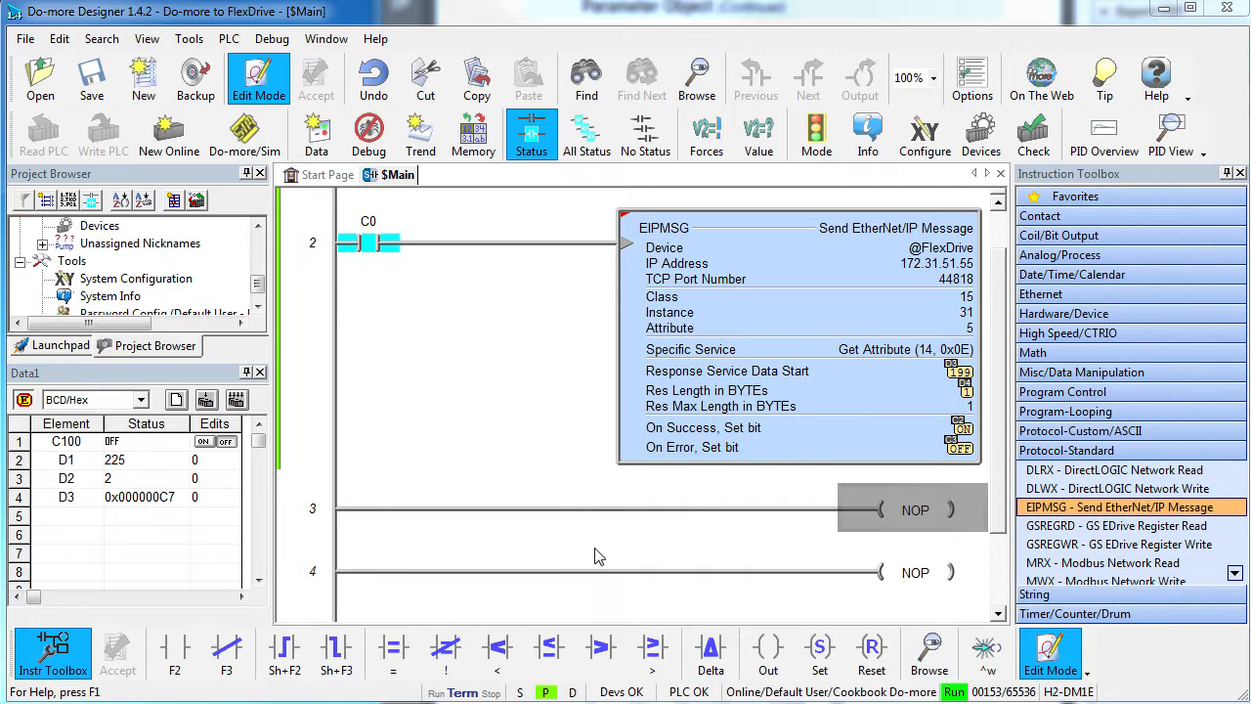
# Step: Copy the EIPMSG instruction into rung 3 and bring up its settings
pyautogui.rightClick(810, 452)
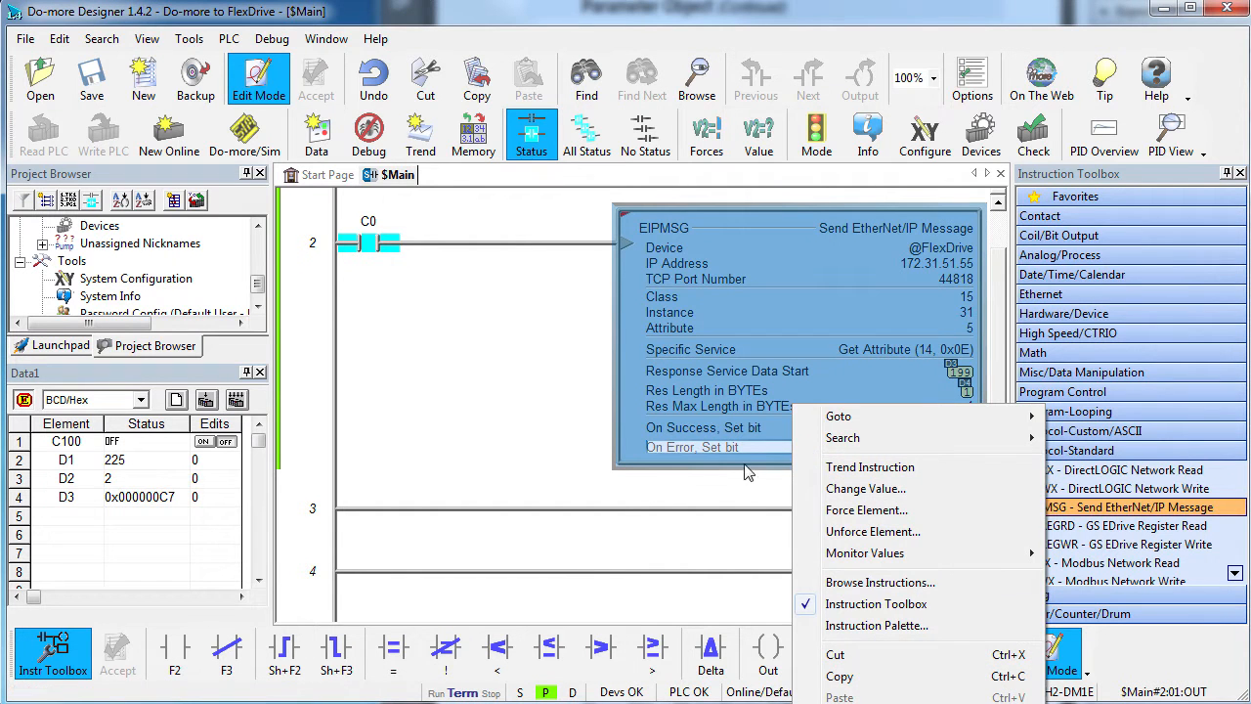
pyautogui.click(851, 676)
pyautogui.rightClick(907, 515)
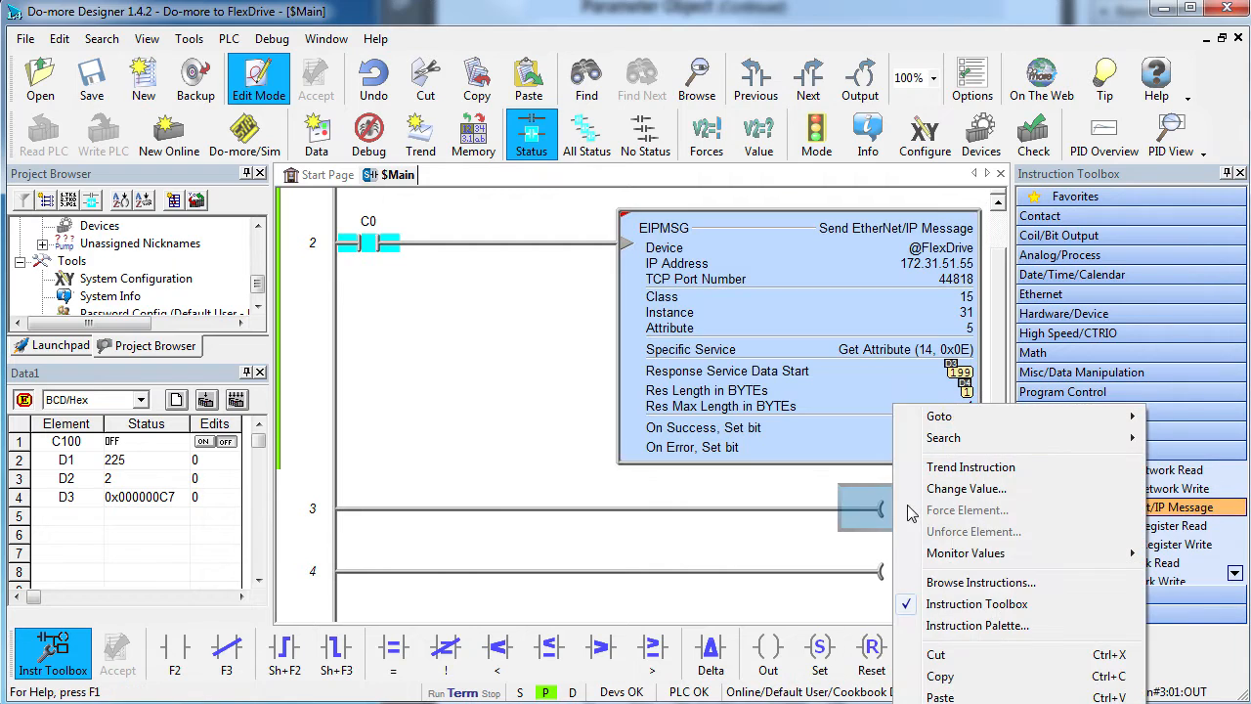
pyautogui.click(943, 689)
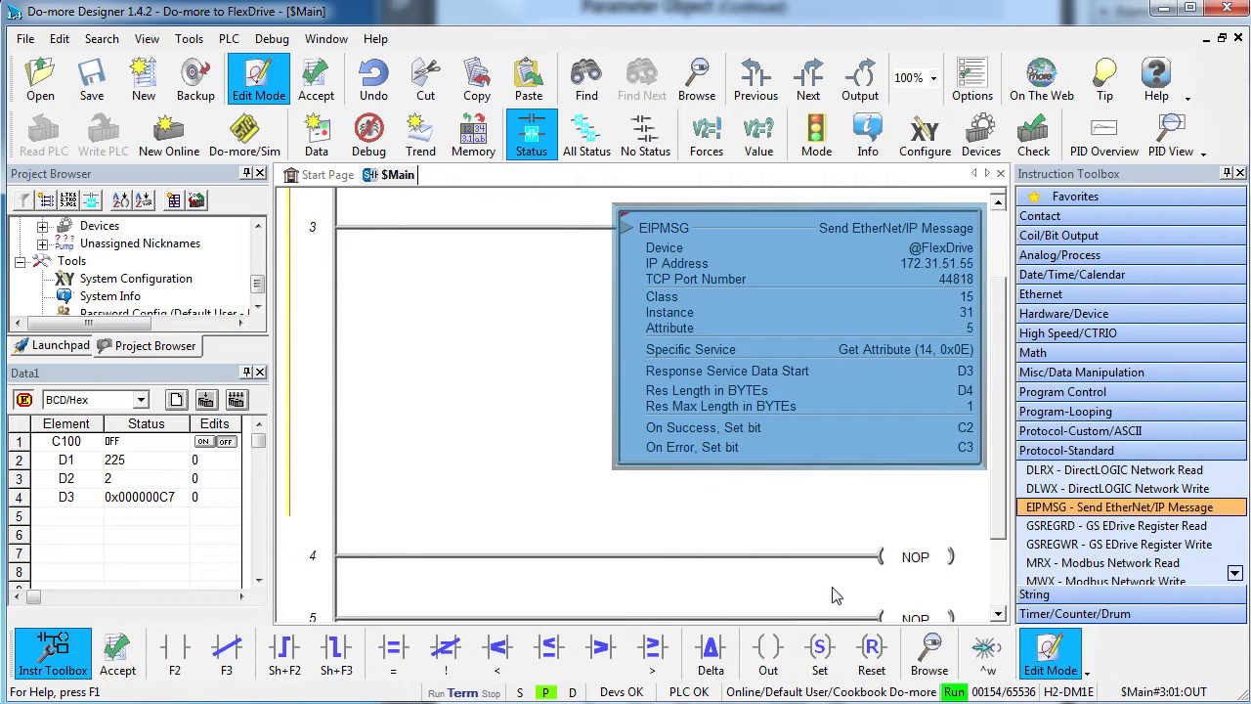
pyautogui.doubleClick(826, 457)
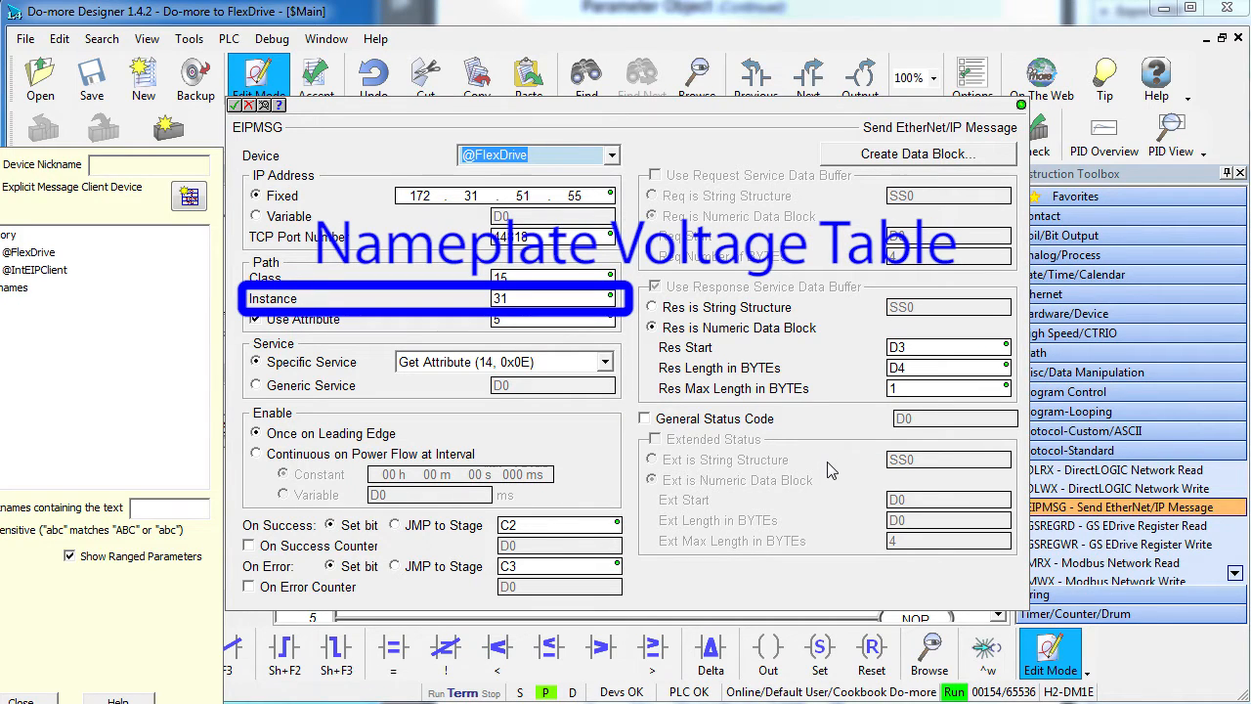
pyautogui.moveTo(684, 110); pyautogui.dragTo(453, 114)
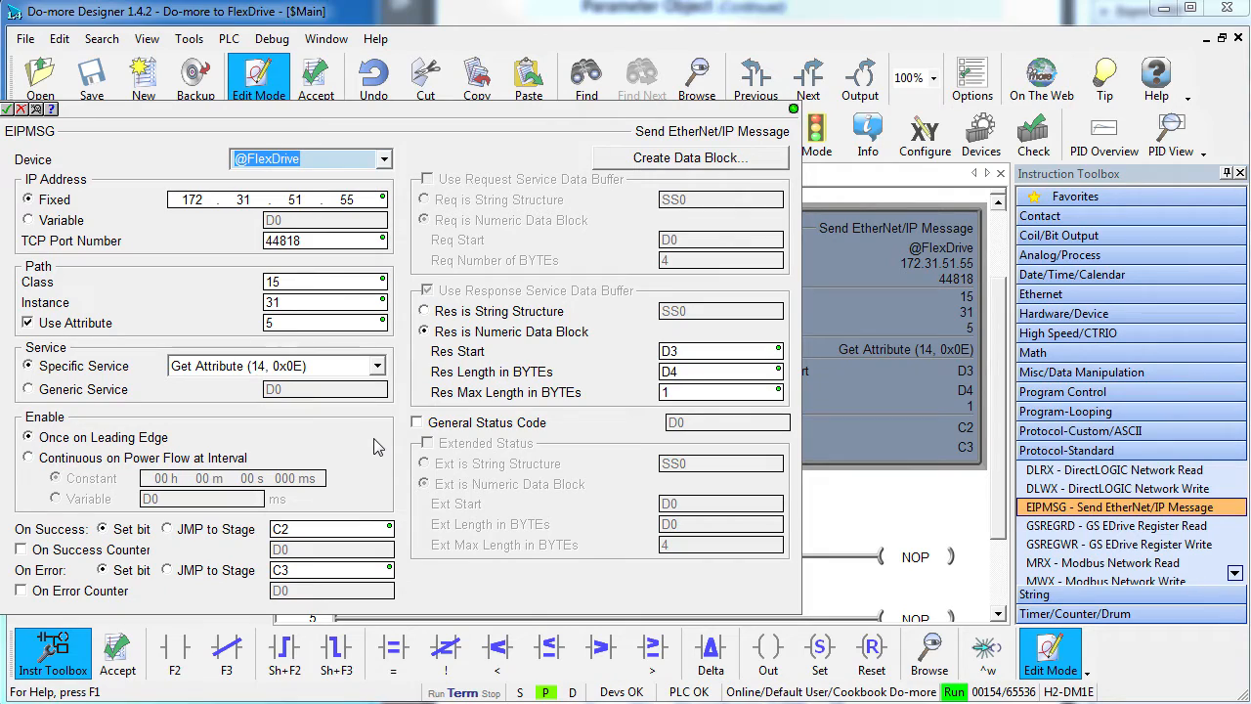
# Step: Set the copied EIPMSG to attribute 7, string structure SS0, success C4 and error C5
pyautogui.click(322, 322)
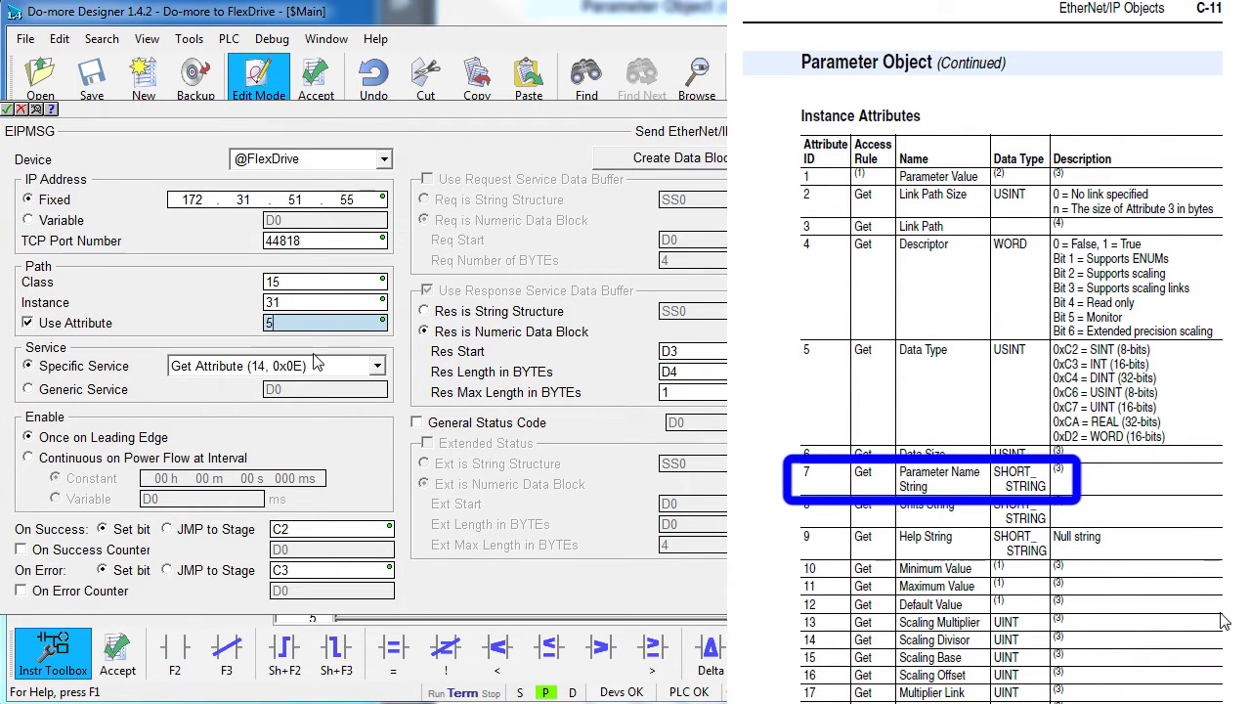
pyautogui.write('7')
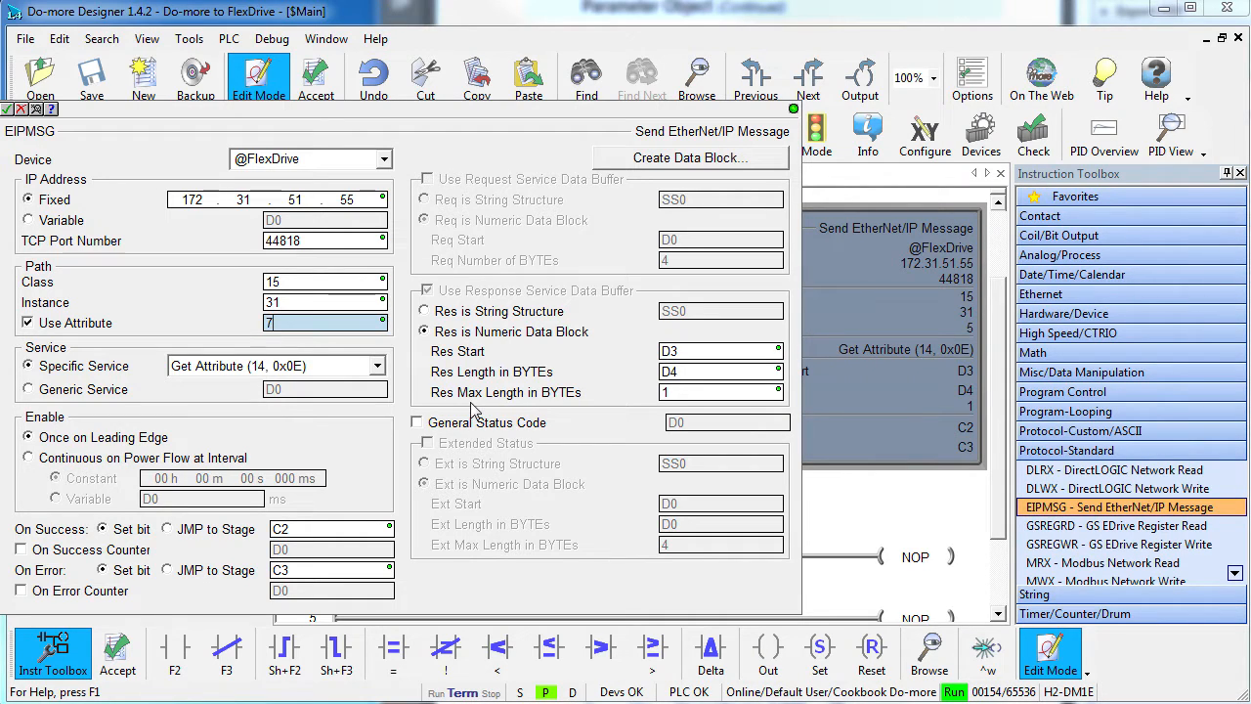
pyautogui.click(423, 310)
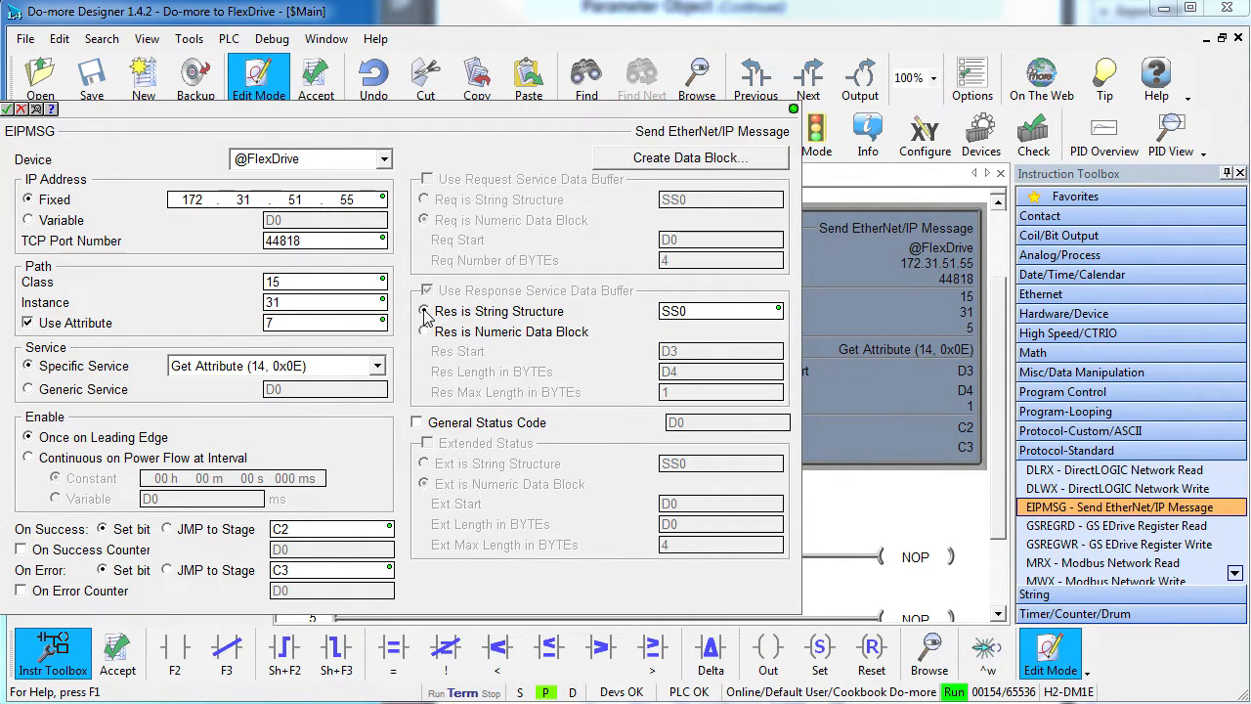
pyautogui.click(284, 529)
pyautogui.write('C4')
pyautogui.click(332, 570)
pyautogui.write('C5')
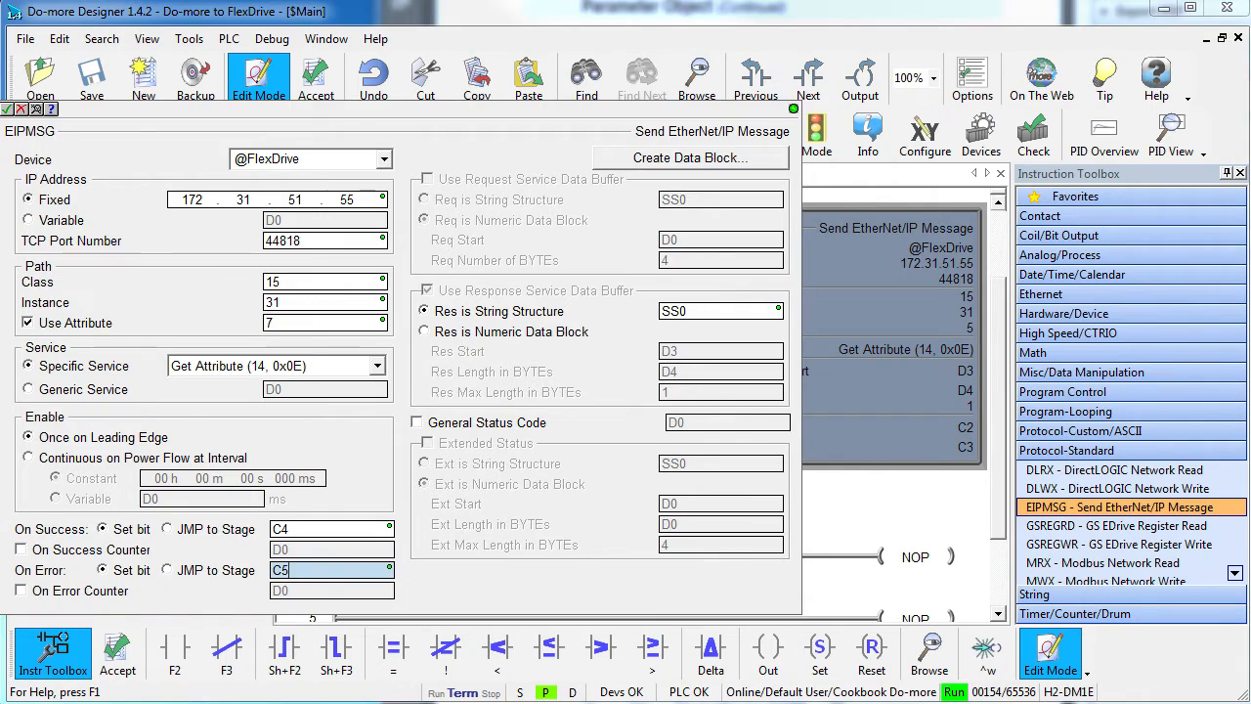
pyautogui.press('Return')
# Step: Change rung 3's contact to C2 and write the program to the PLC
pyautogui.doubleClick(359, 241)
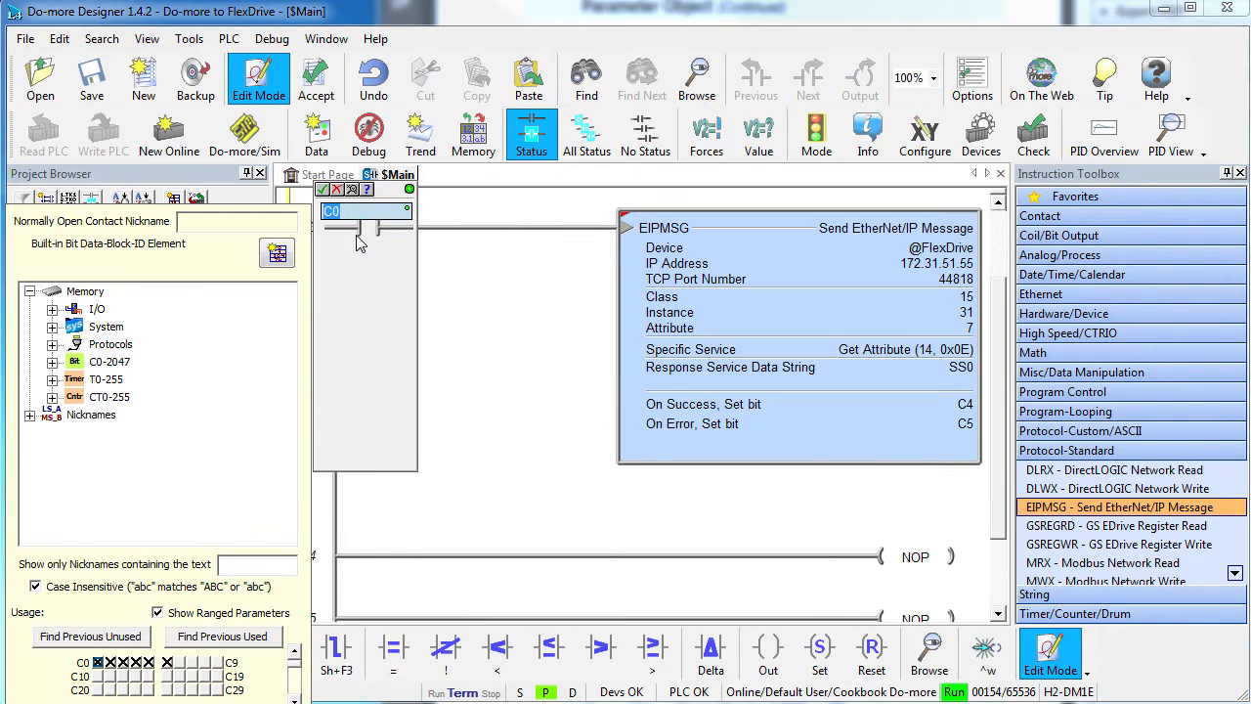
pyautogui.write('C2')
pyautogui.press('Return')
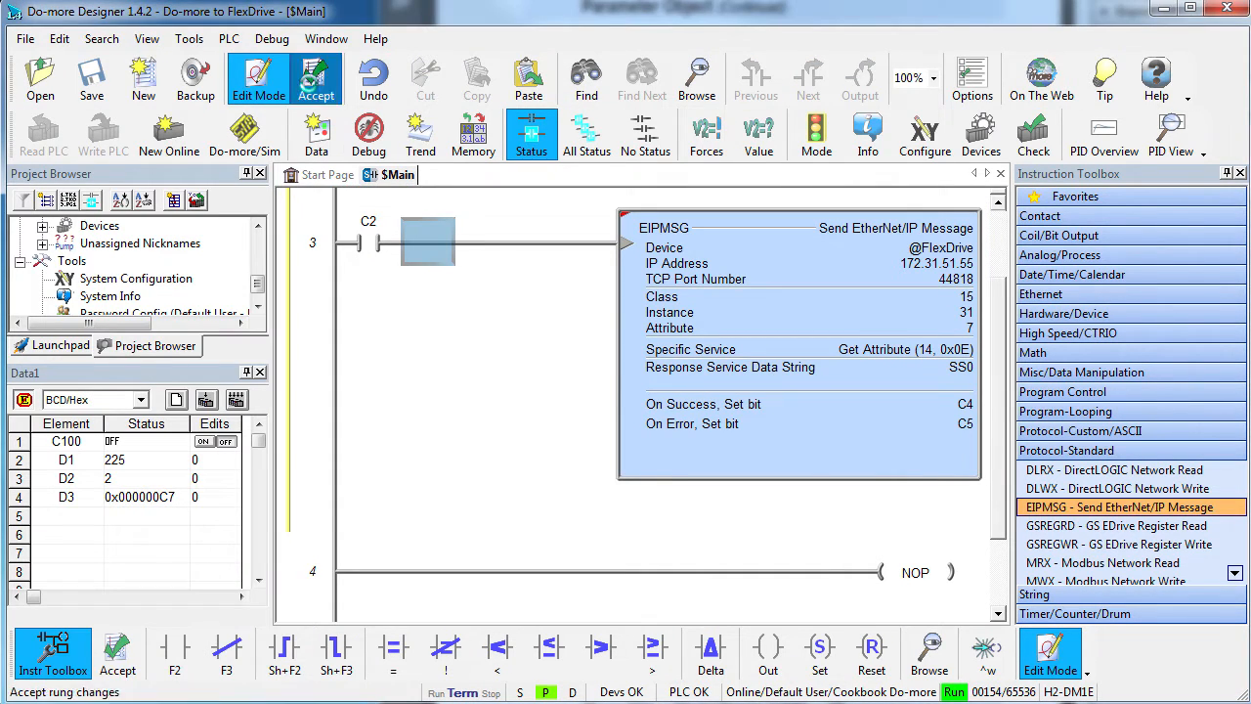
pyautogui.click(103, 137)
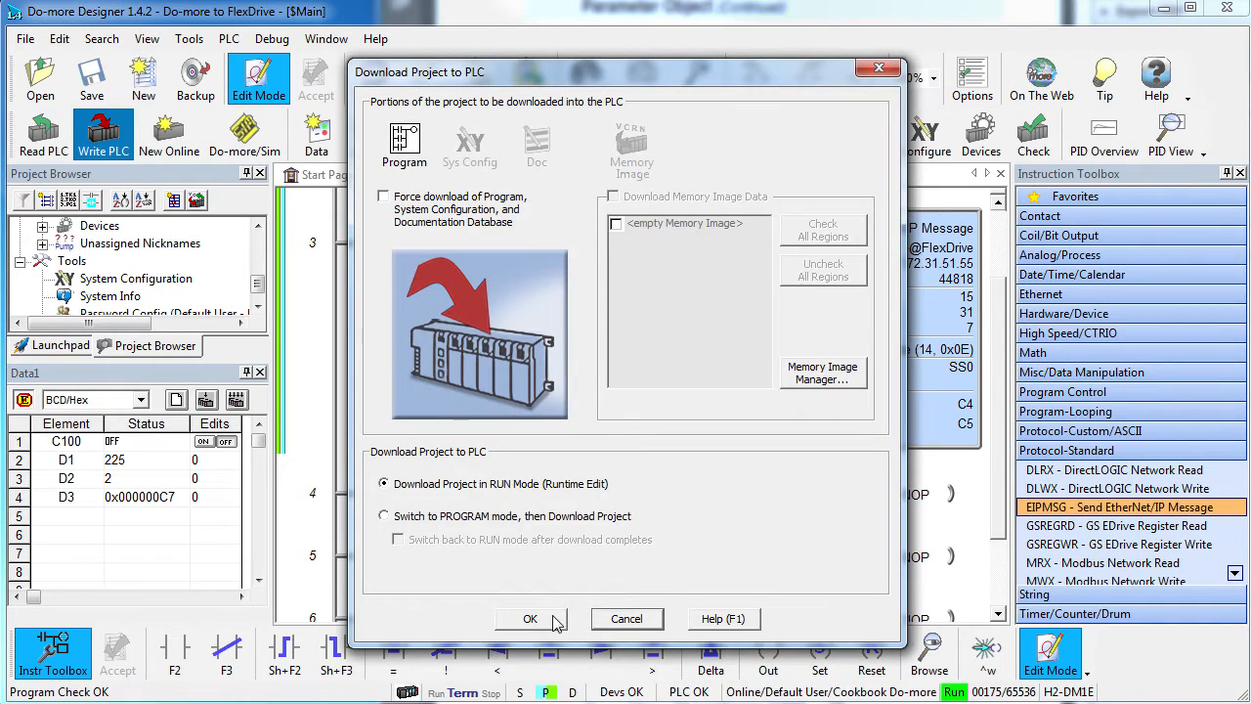
pyautogui.click(552, 616)
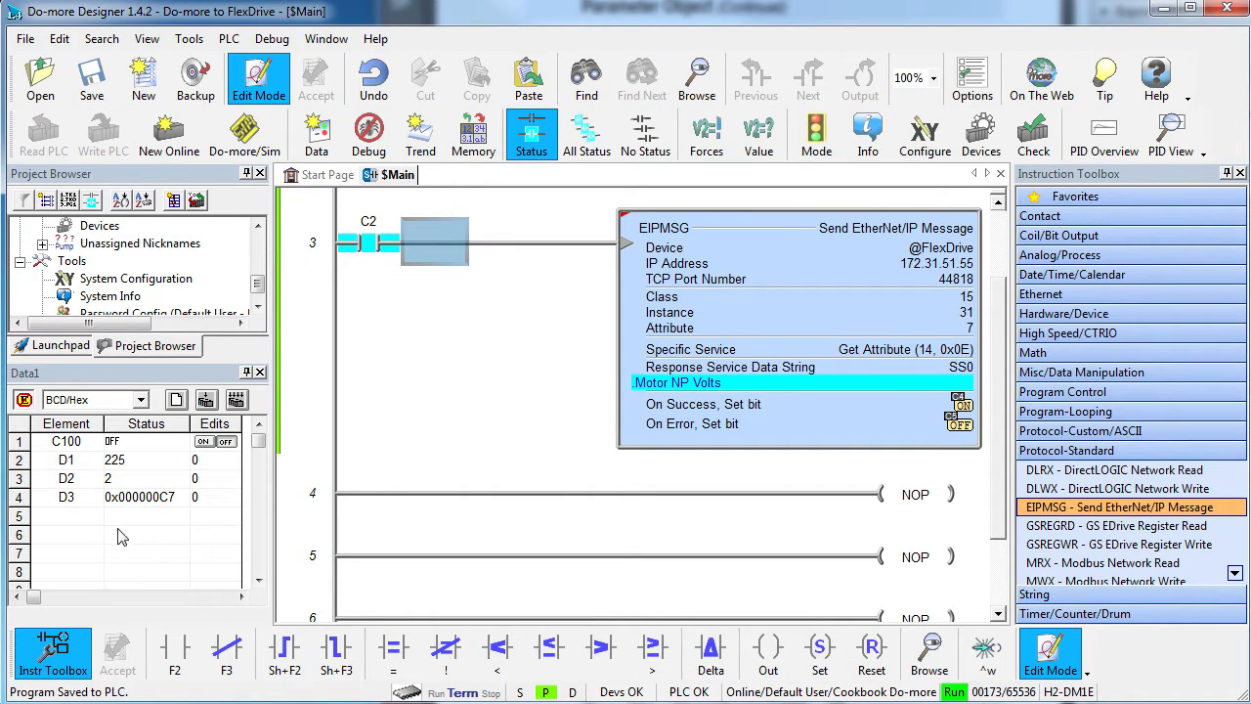
pyautogui.write('ss0')
# Step: Monitor SS0 in a detached Data view with the status column widened for the full string
pyautogui.press('Return')
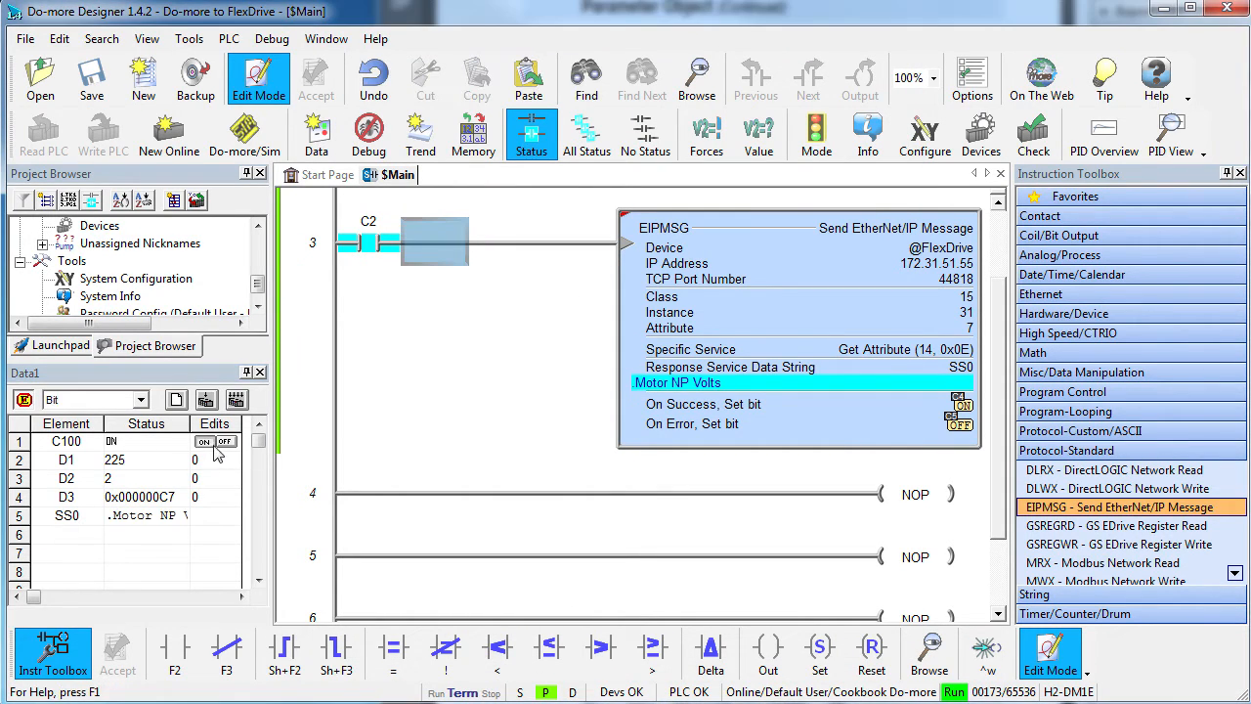
pyautogui.moveTo(156, 376); pyautogui.dragTo(284, 381)
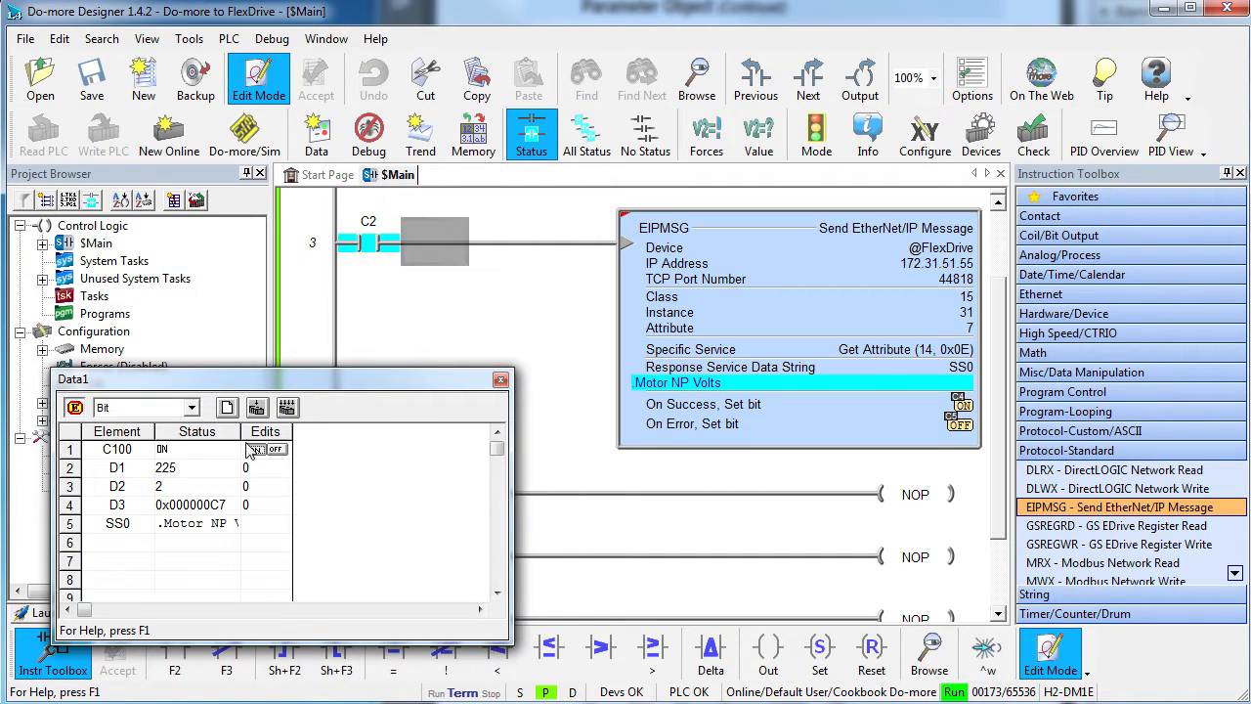
pyautogui.moveTo(293, 431); pyautogui.dragTo(393, 431)
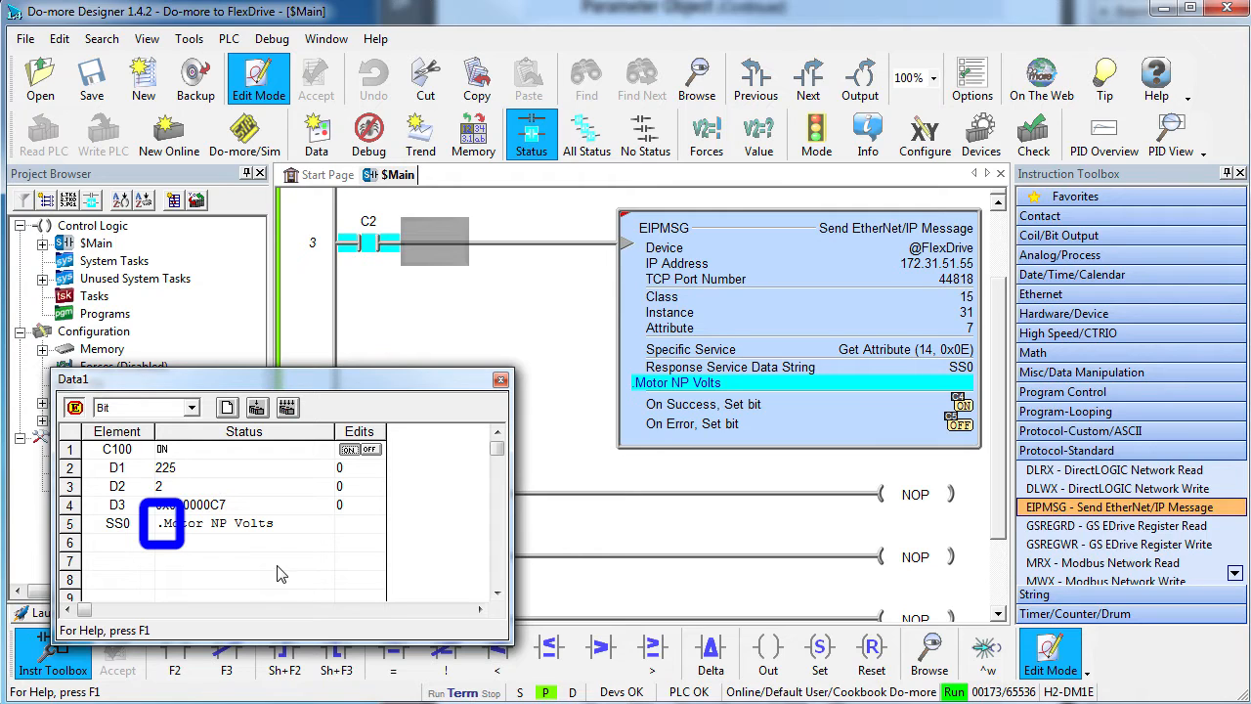
pyautogui.click(193, 407)
pyautogui.click(147, 426)
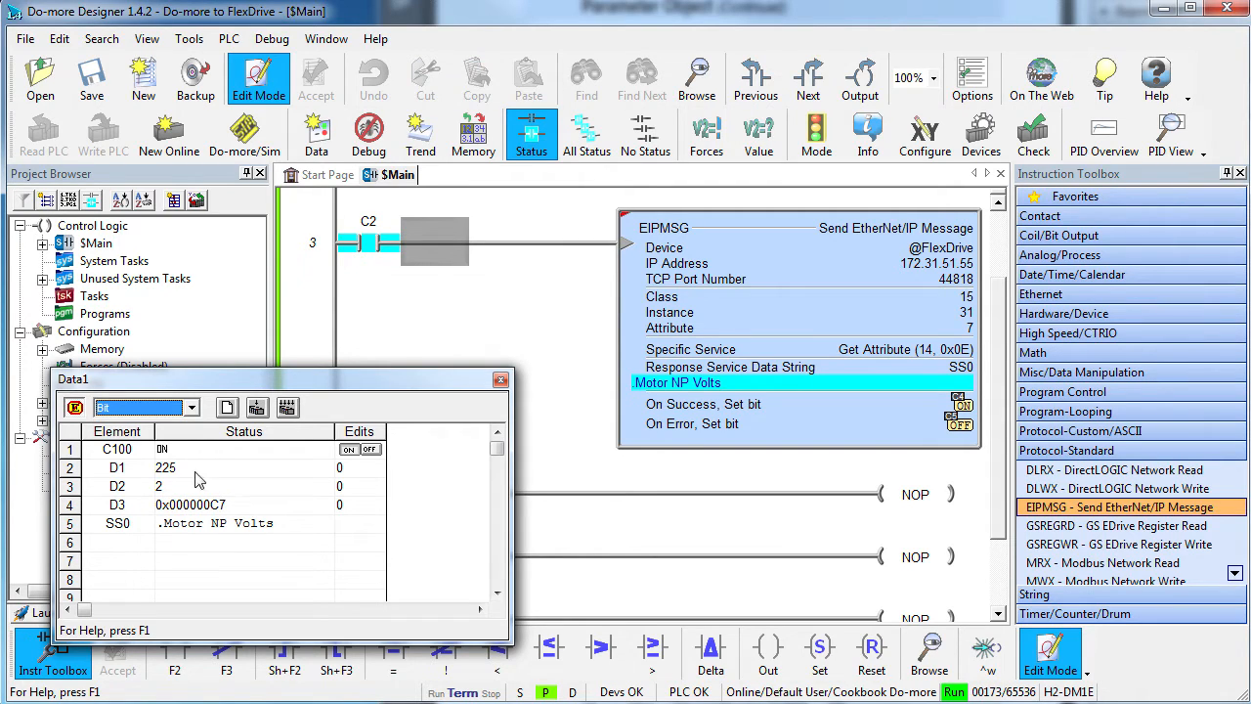
# Step: Show SS0 as hexadecimal bytes and monitor SS0.Length in row 6, reading 17
pyautogui.click(199, 530)
pyautogui.click(193, 408)
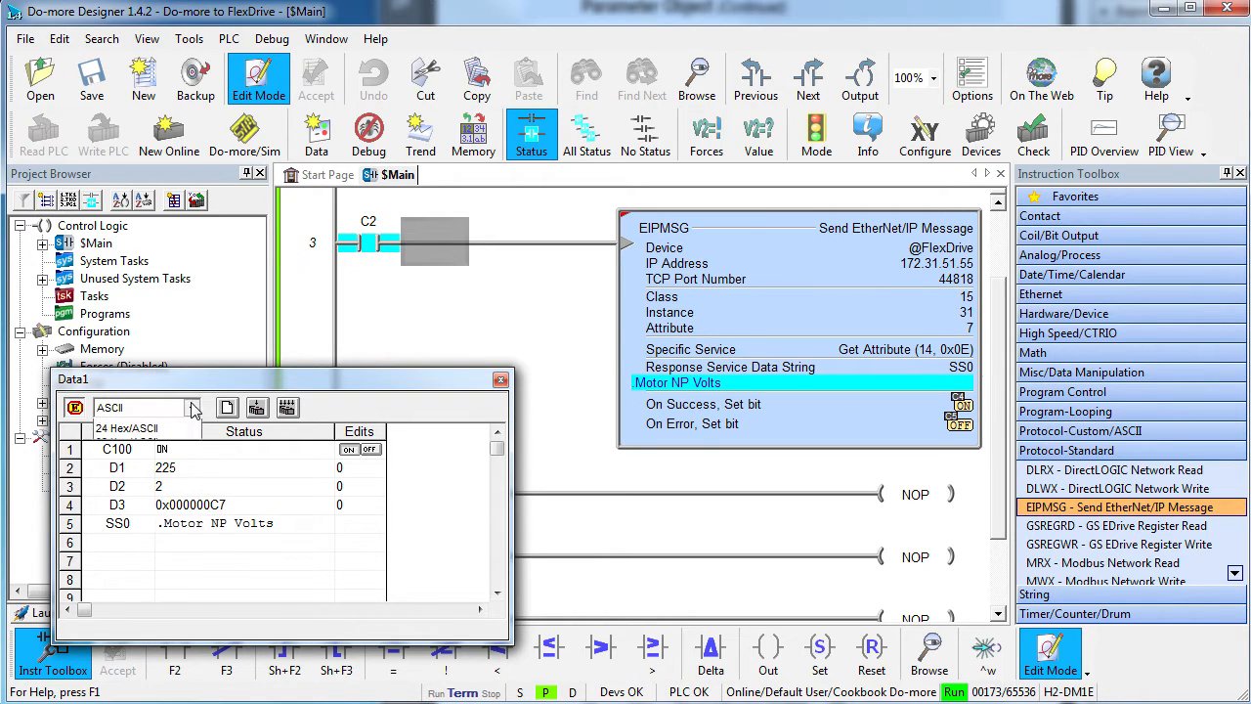
pyautogui.click(136, 457)
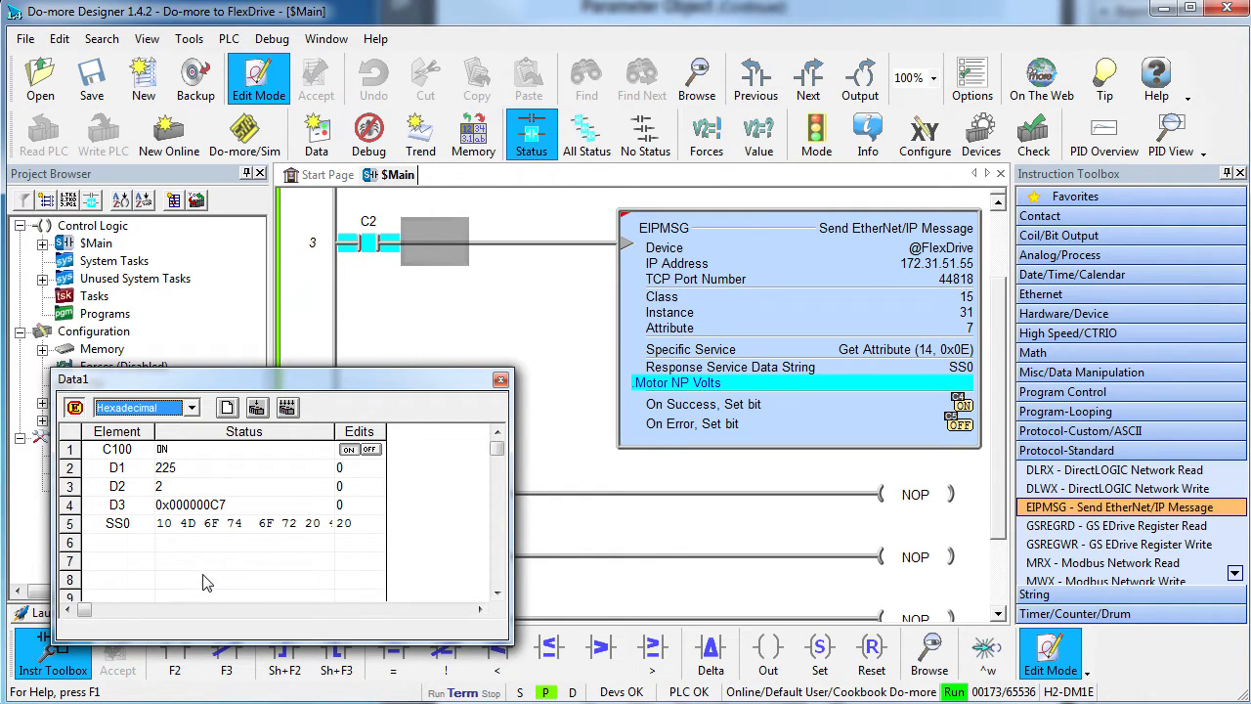
pyautogui.click(122, 543)
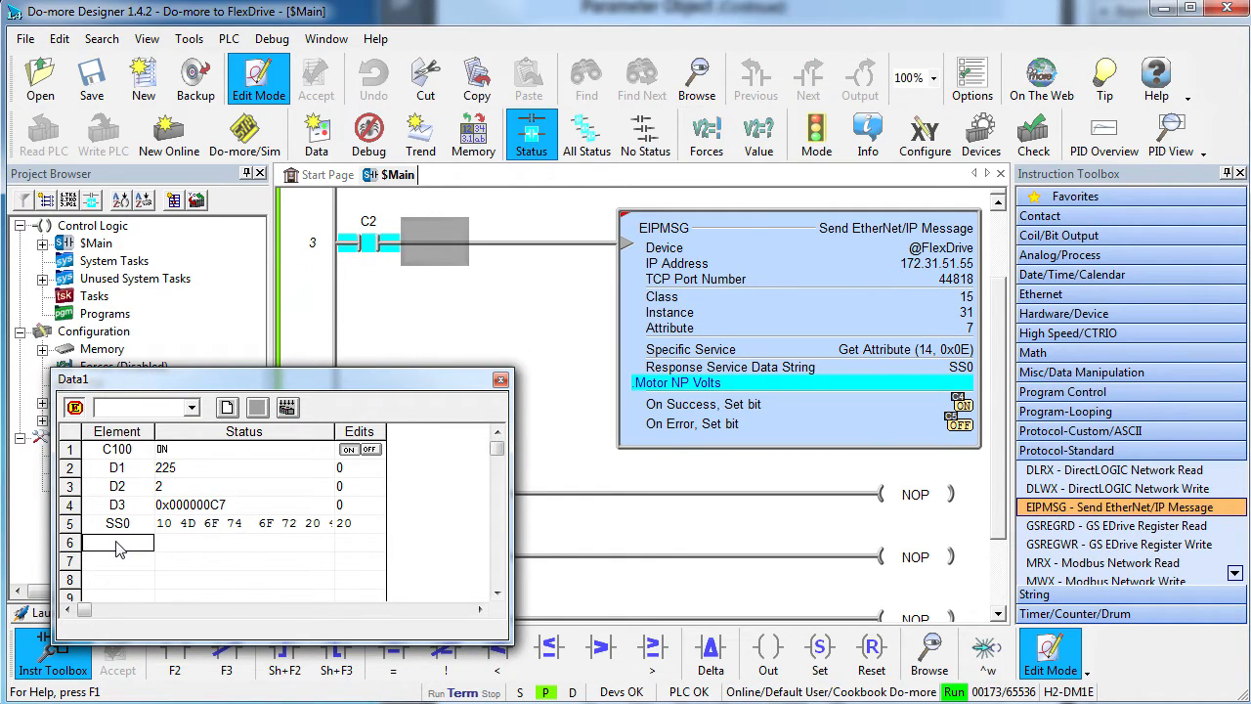
pyautogui.write('ss0.length')
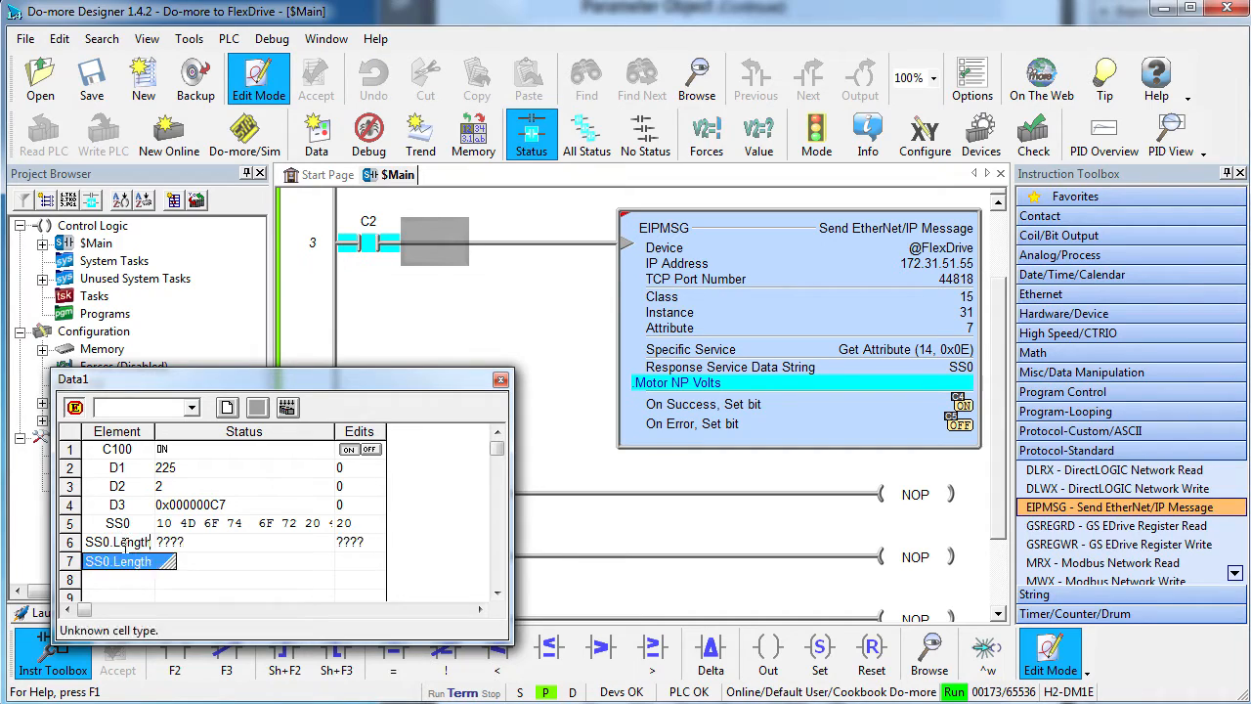
pyautogui.press('Return')
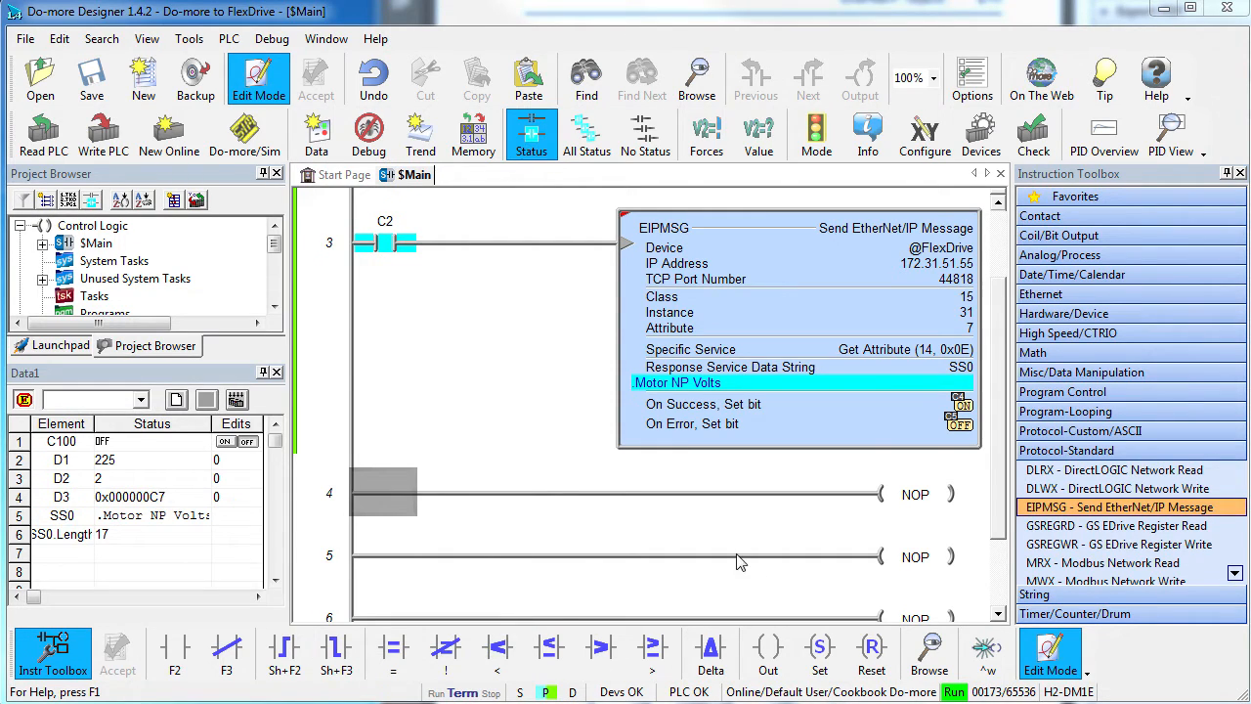
# Step: Copy the EIPMSG instruction onto rung 4 and bring up its settings
pyautogui.rightClick(828, 446)
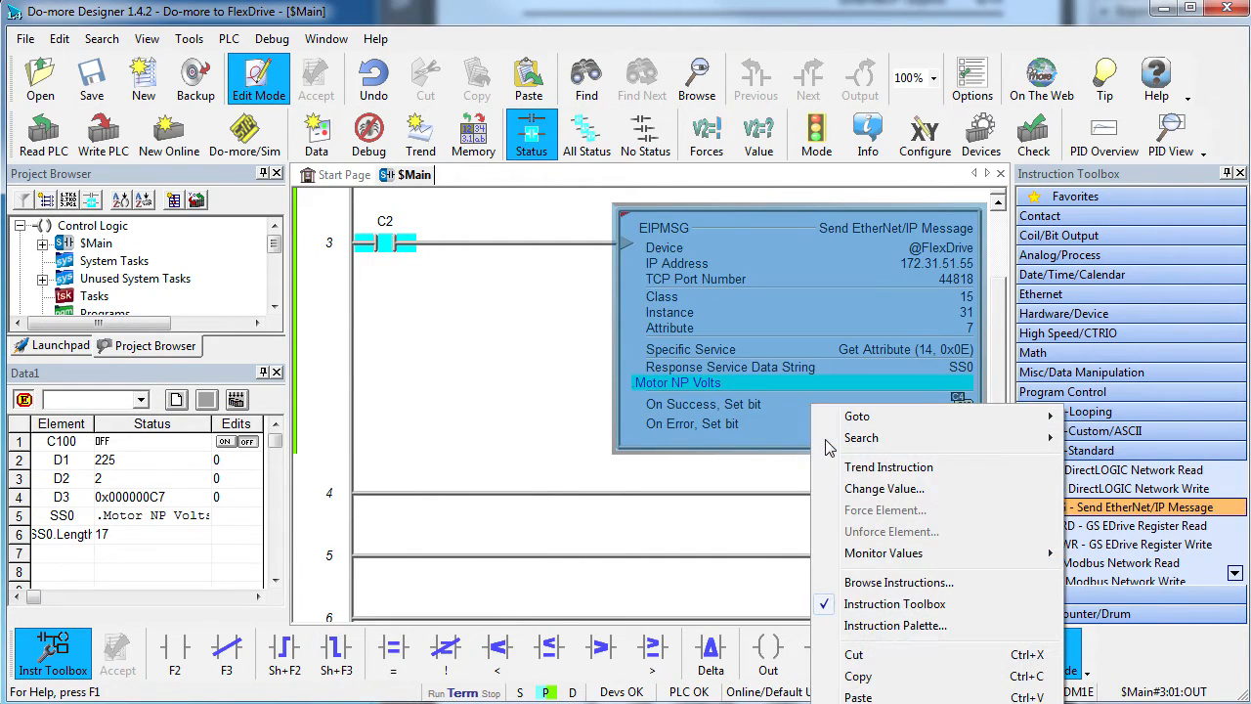
pyautogui.click(858, 676)
pyautogui.rightClick(926, 510)
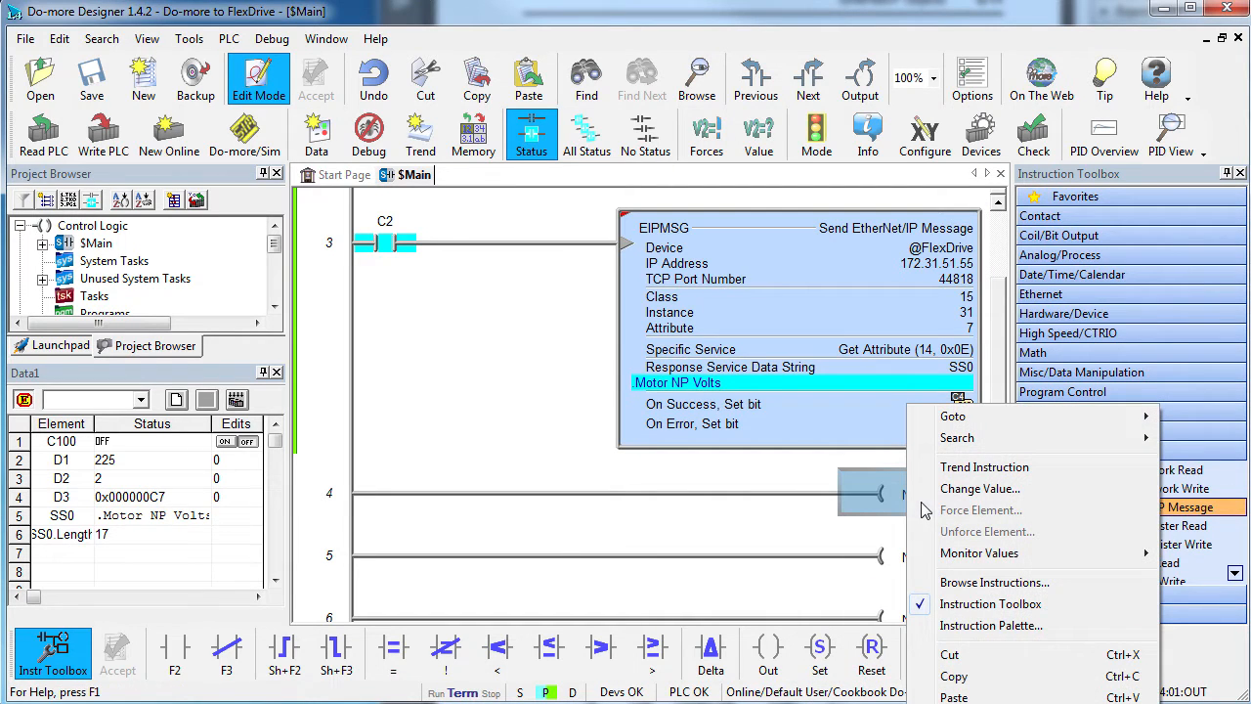
pyautogui.click(953, 696)
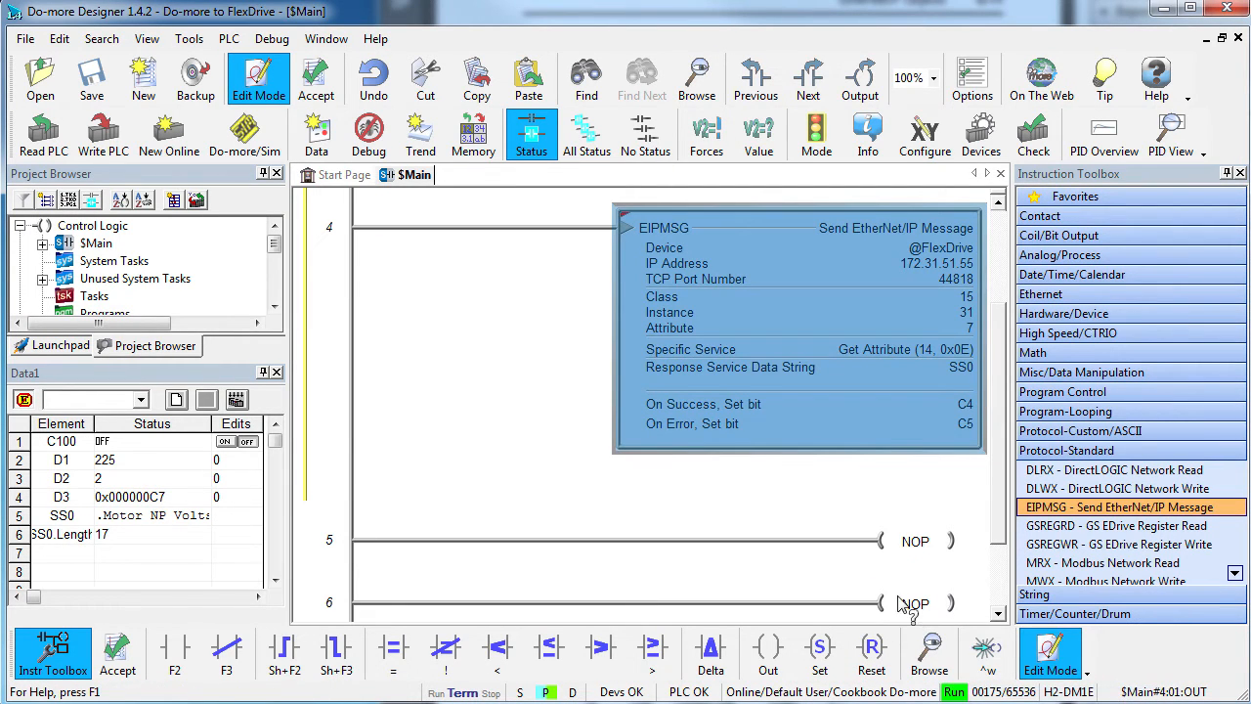
pyautogui.doubleClick(849, 431)
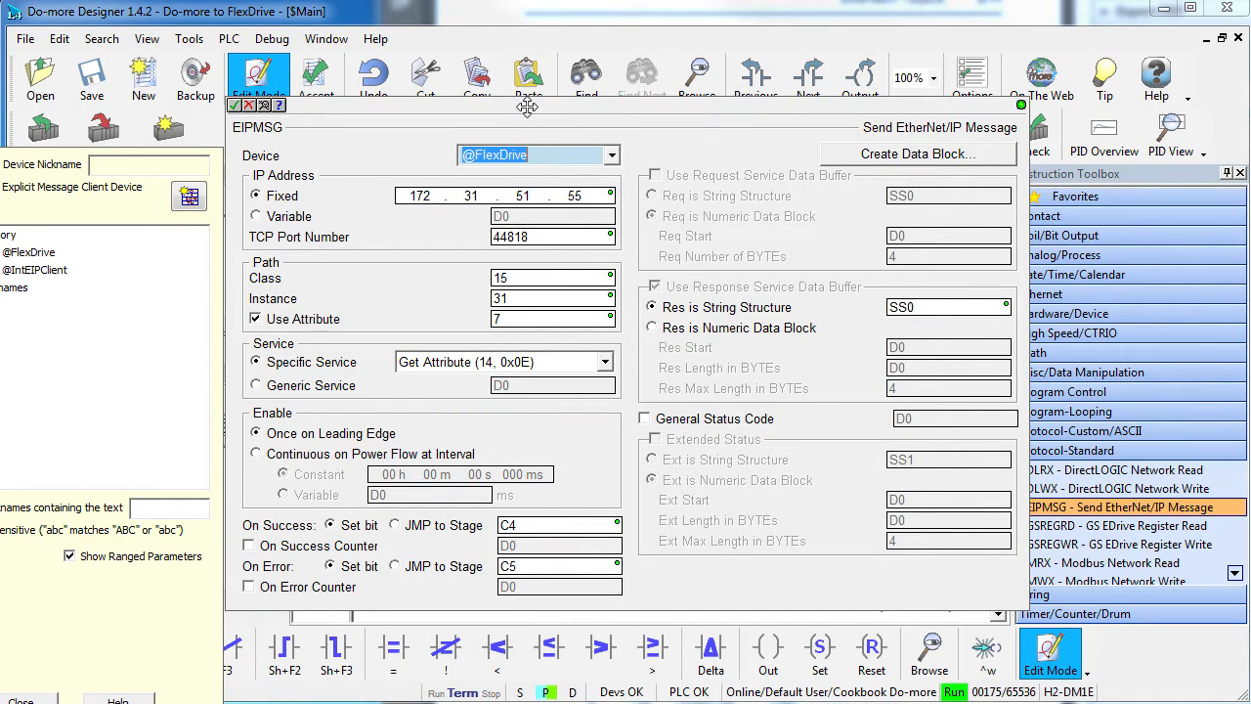
pyautogui.moveTo(528, 110); pyautogui.dragTo(303, 110)
# Step: Set the rung 4 EIPMSG to attribute 8, success C6, error C7, response SS1
pyautogui.click(279, 321)
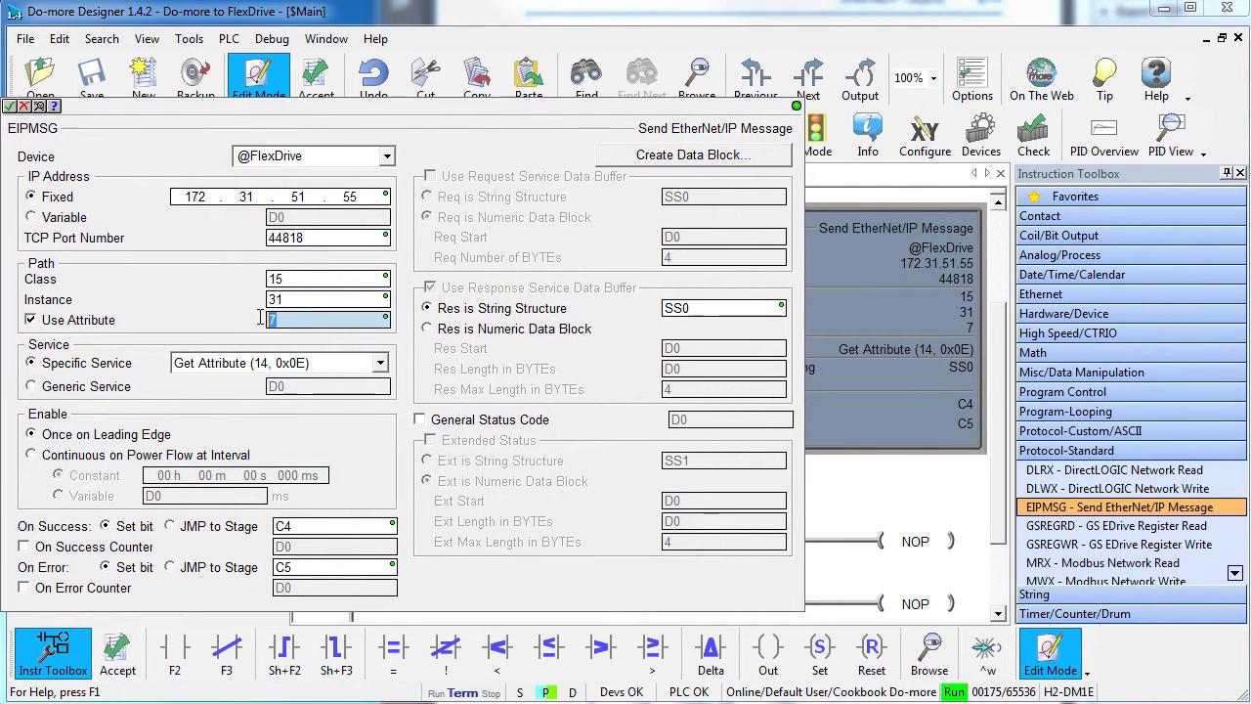
pyautogui.write('8')
pyautogui.click(342, 526)
pyautogui.write('C6')
pyautogui.click(320, 567)
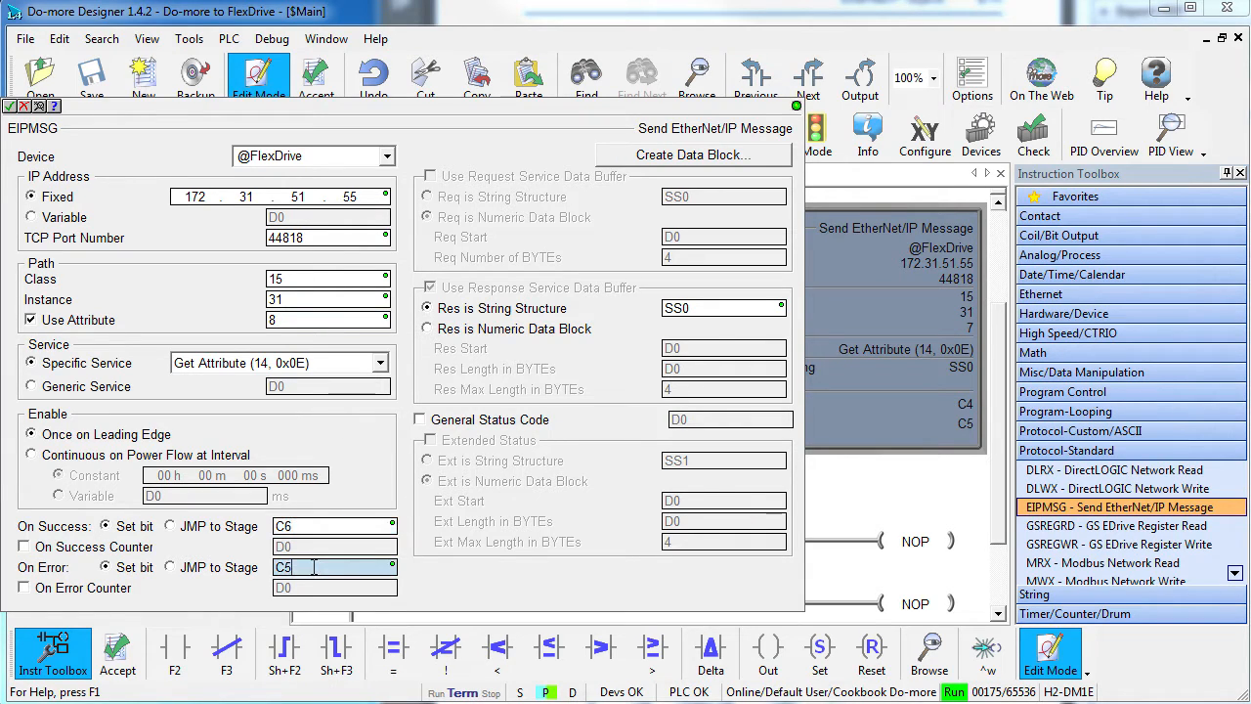
pyautogui.write('C7')
pyautogui.click(723, 308)
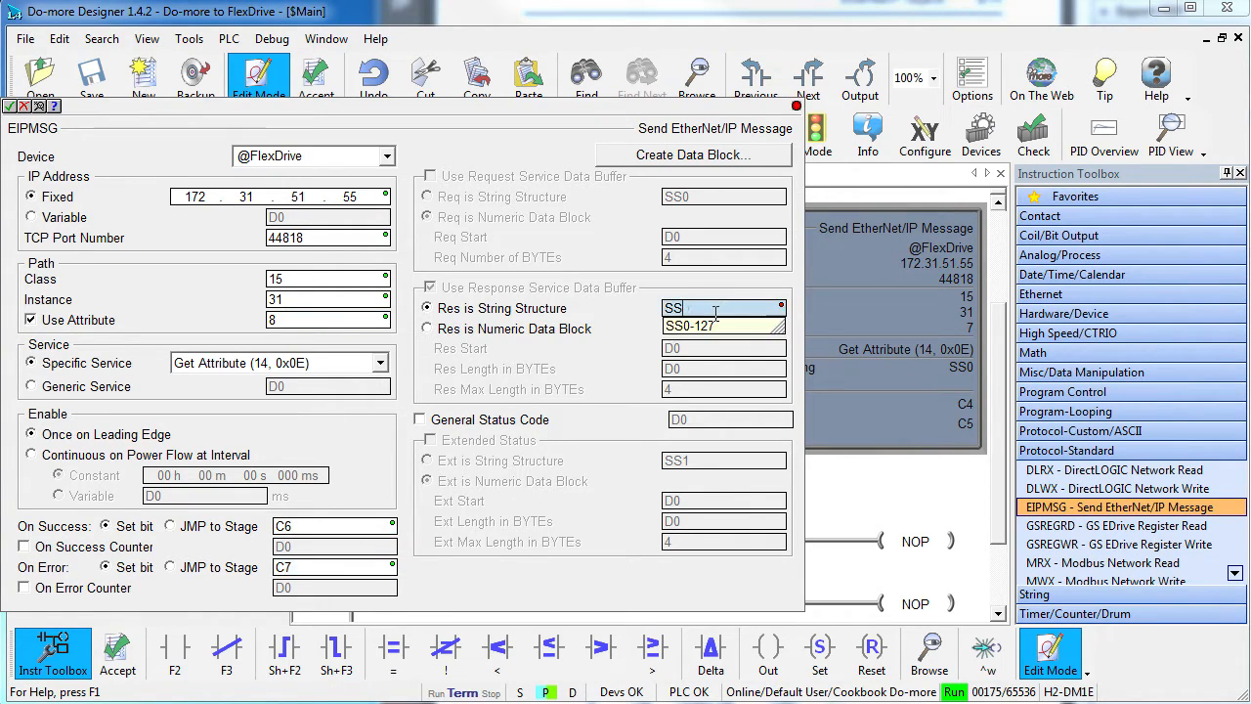
pyautogui.write('SS1')
pyautogui.click(11, 106)
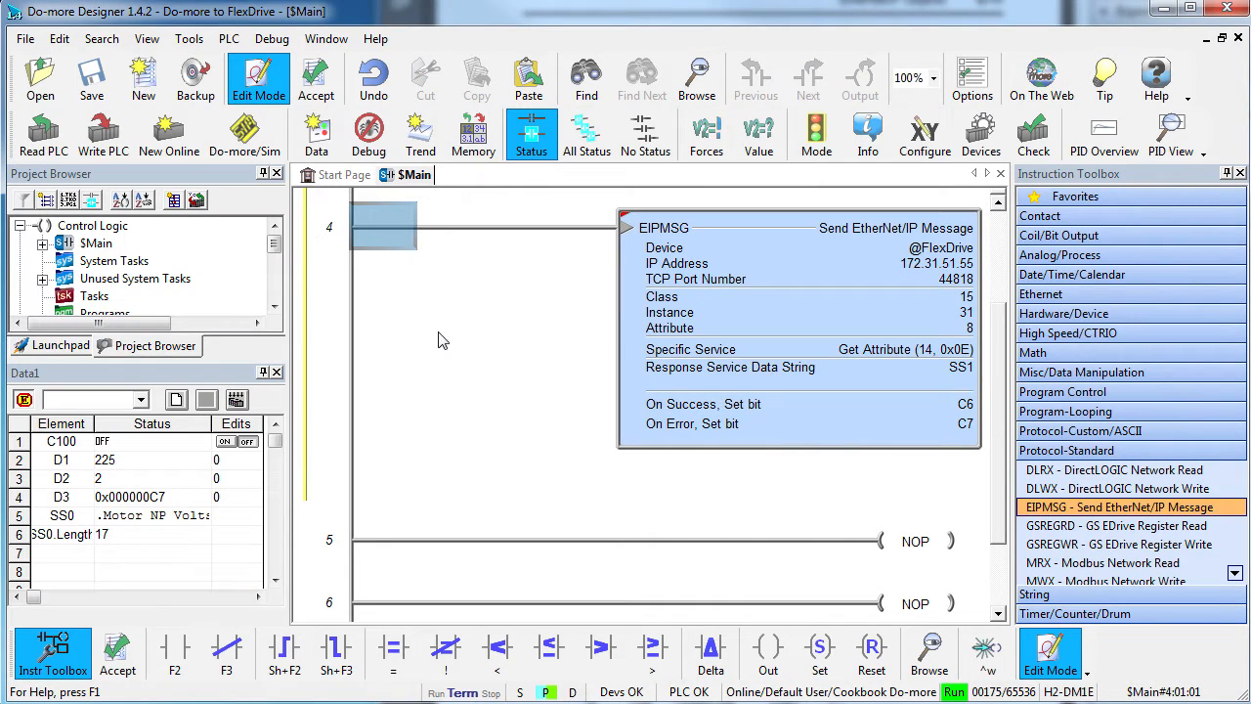
pyautogui.write('c4')
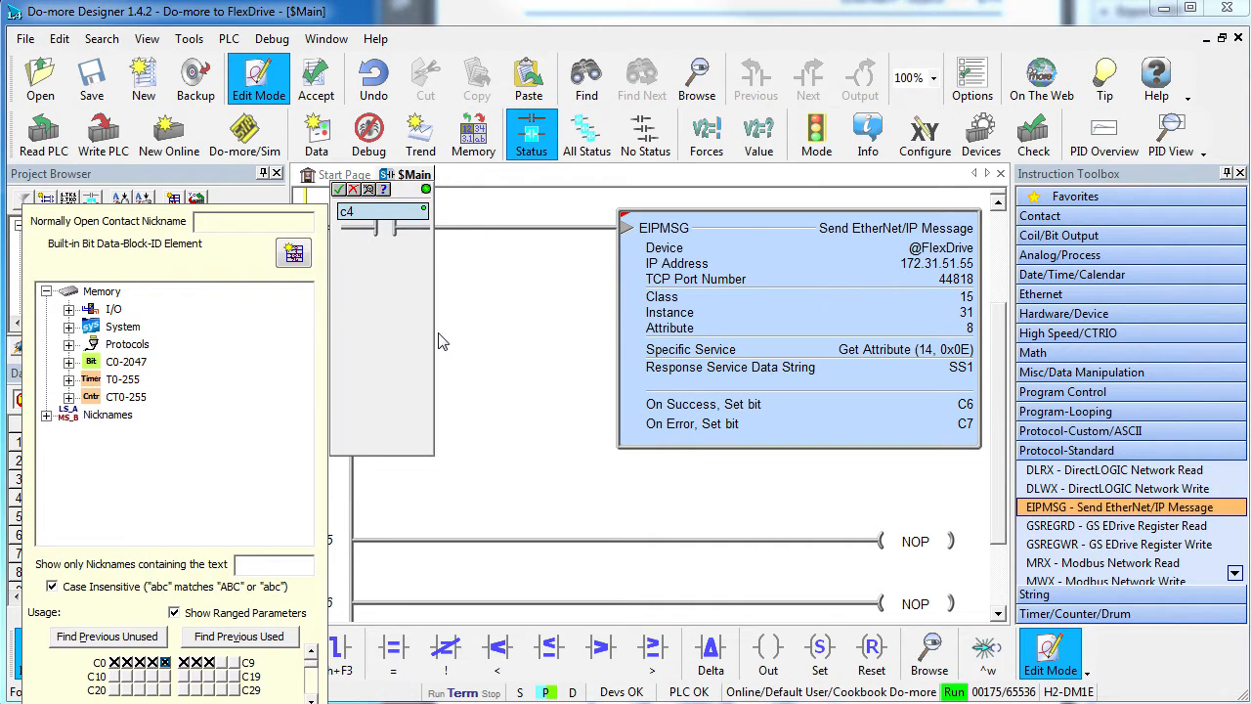
# Step: Confirm contact C4 on rung 4, accept the edits and write to the PLC
pyautogui.press('Return')
pyautogui.click(316, 78)
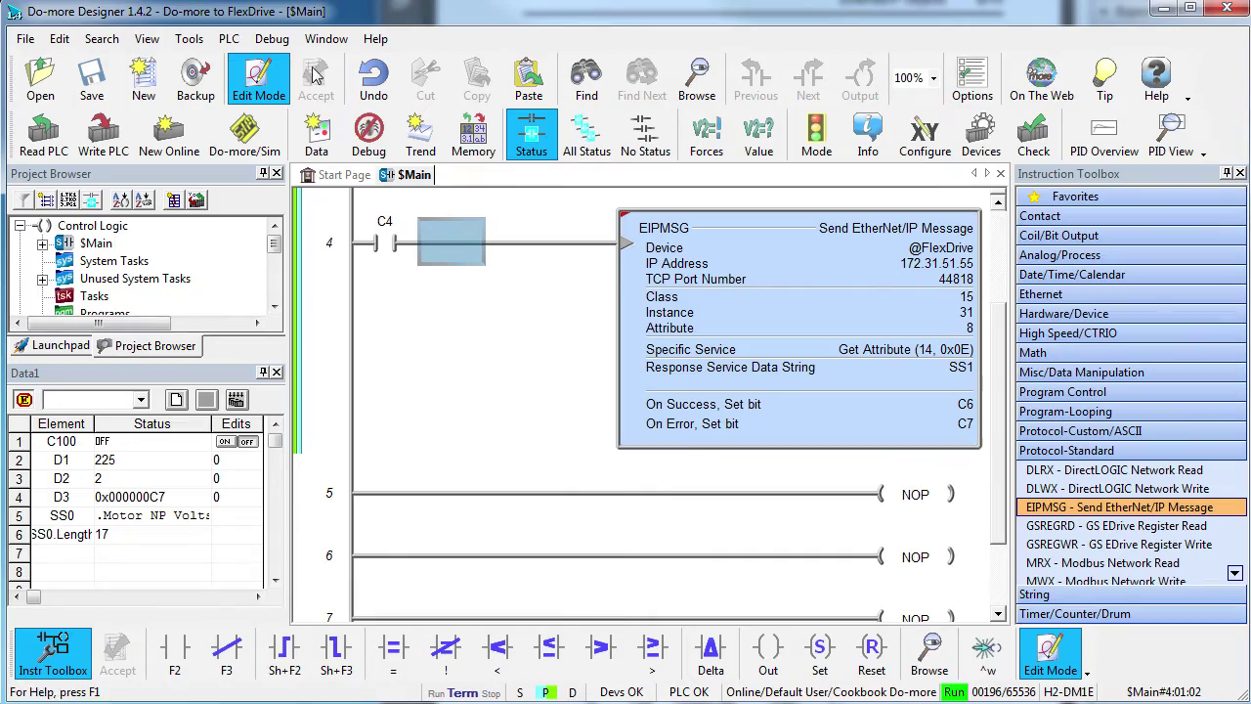
pyautogui.click(104, 134)
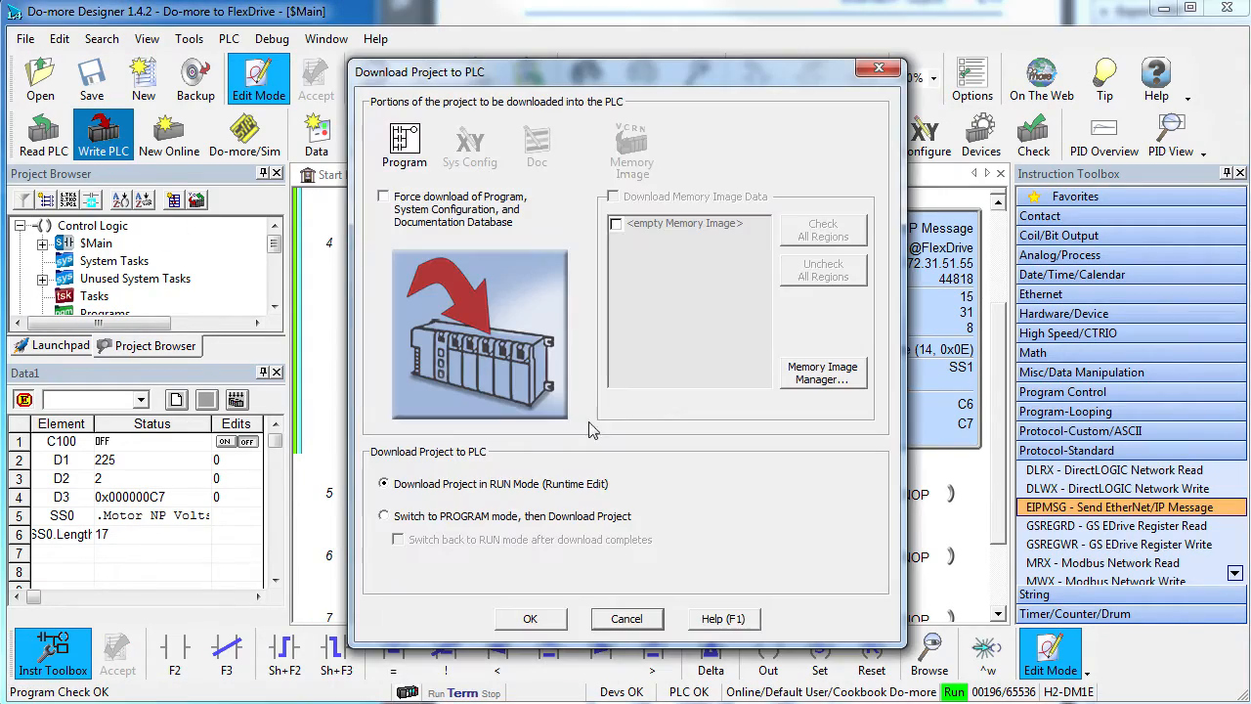
# Step: Download in RUN mode, monitor SS1 in row 7 reading .V, and toggle C100 on then off
pyautogui.click(529, 617)
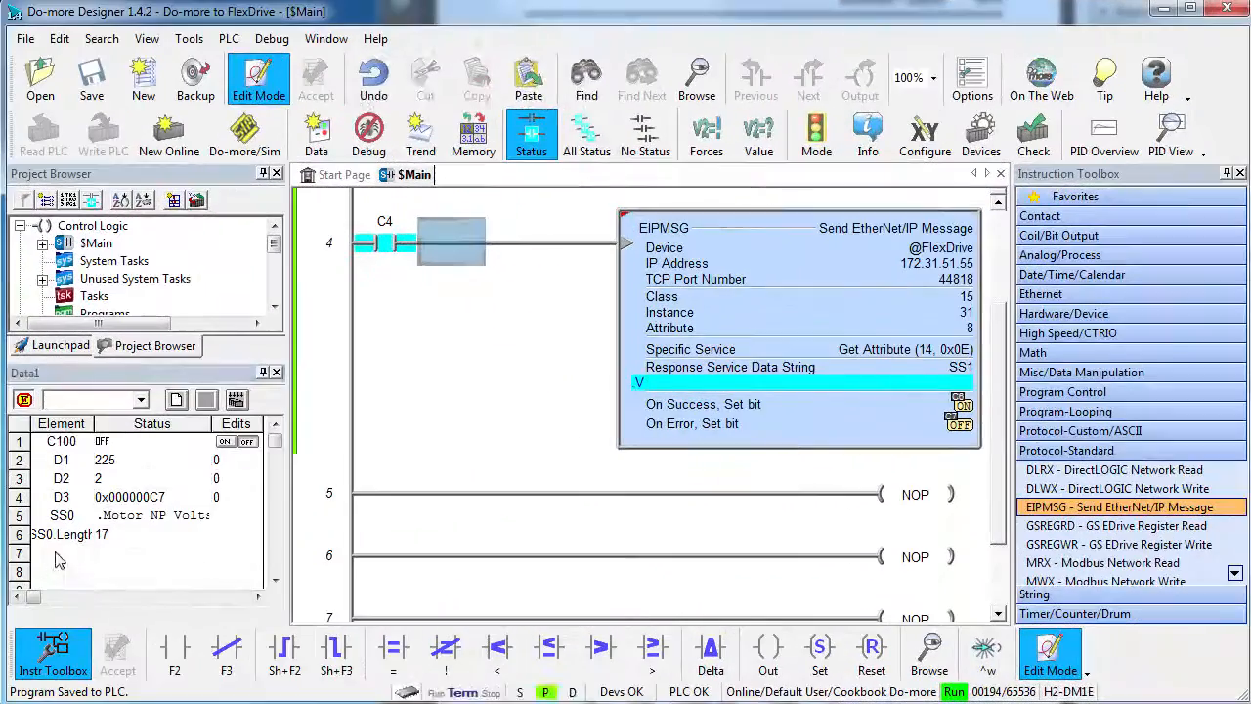
pyautogui.click(59, 554)
pyautogui.write('ss1')
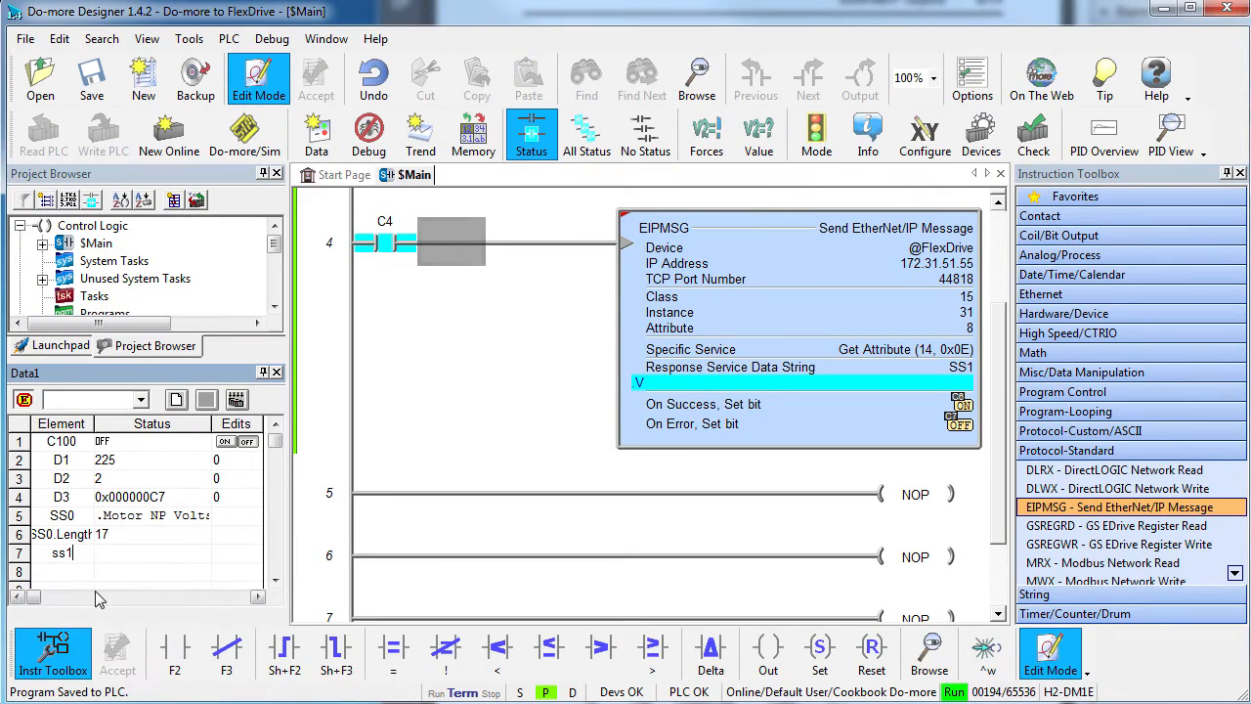
pyautogui.press('Return')
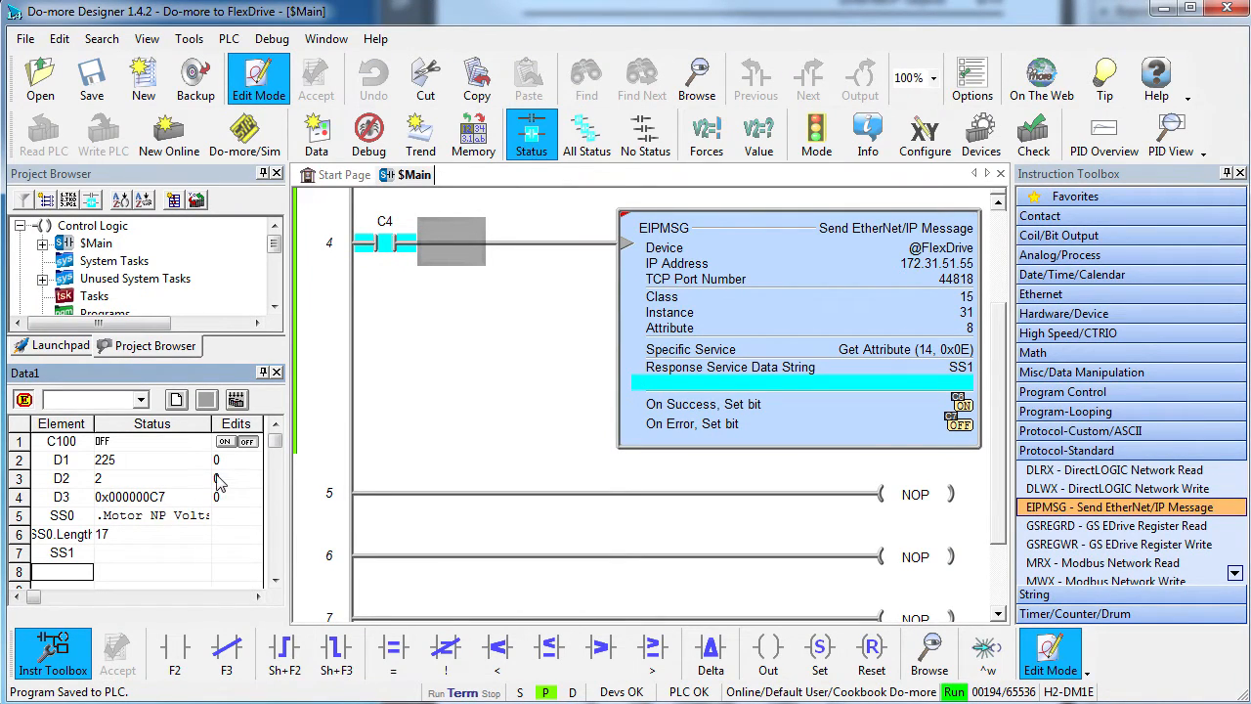
pyautogui.click(224, 442)
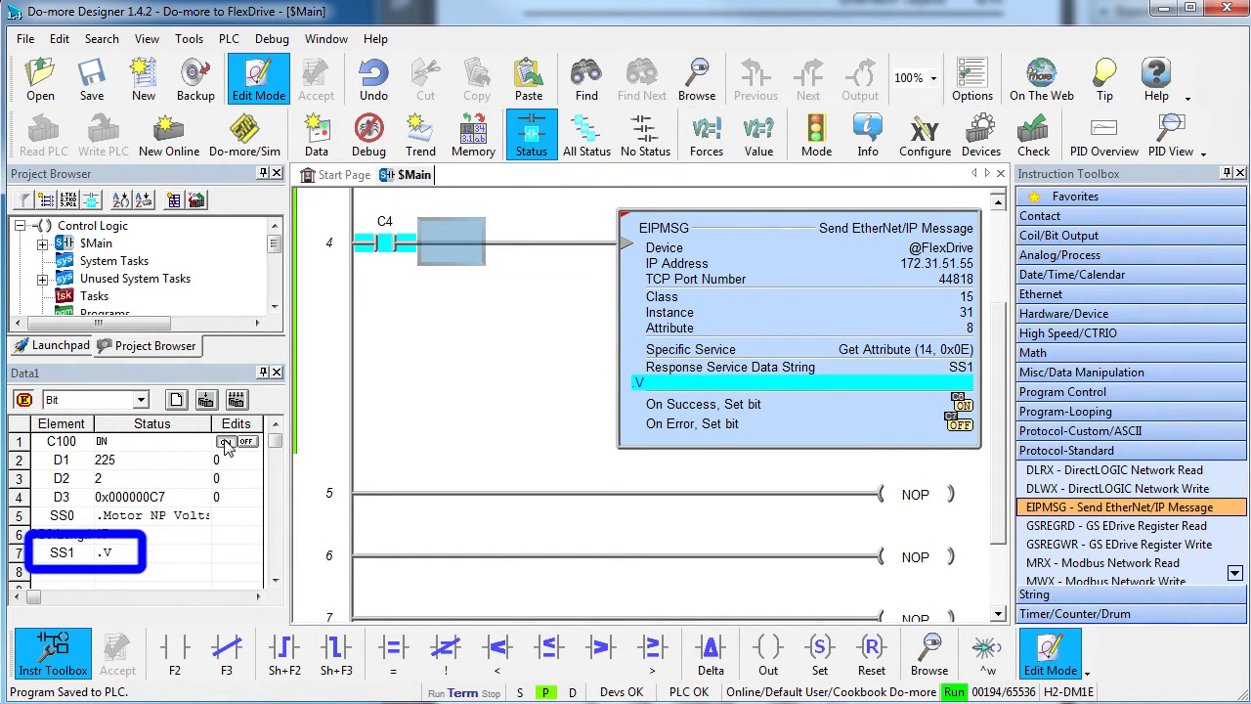
pyautogui.click(247, 441)
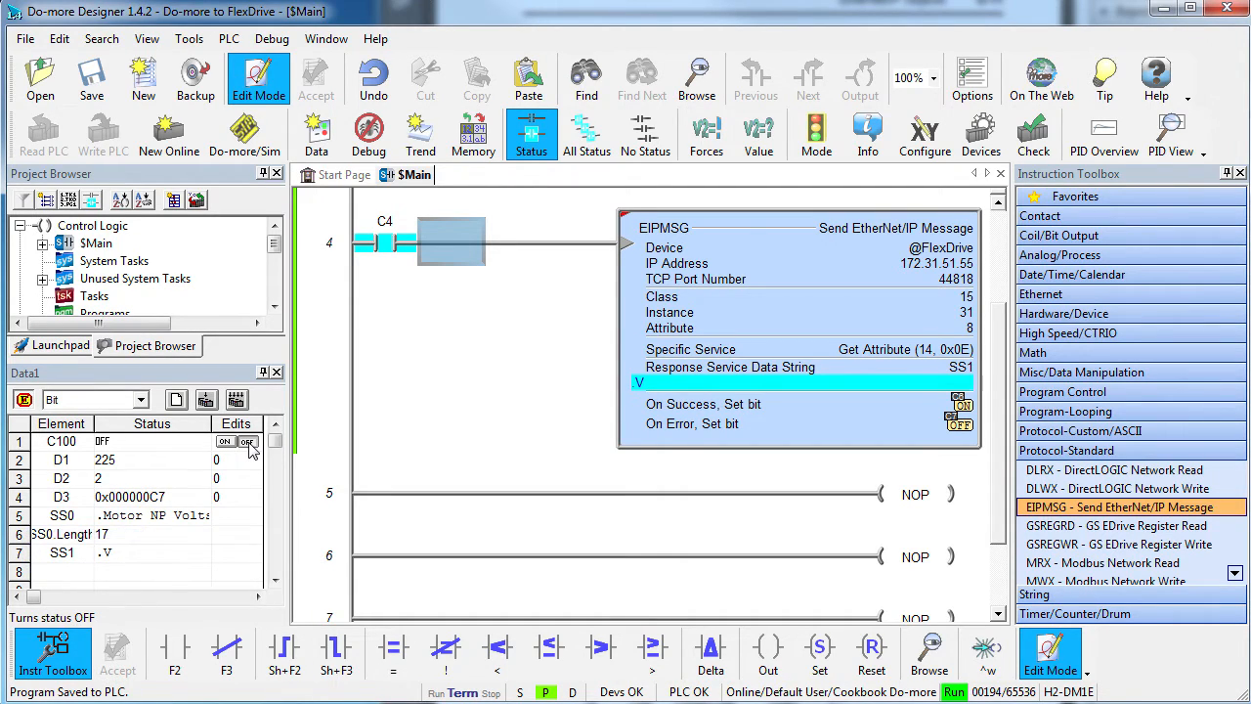
# Step: Change the rung 4 EIPMSG to Instance 39 with the Set Attribute (16, 0x10) service
pyautogui.doubleClick(833, 437)
pyautogui.moveTo(757, 108); pyautogui.dragTo(532, 111)
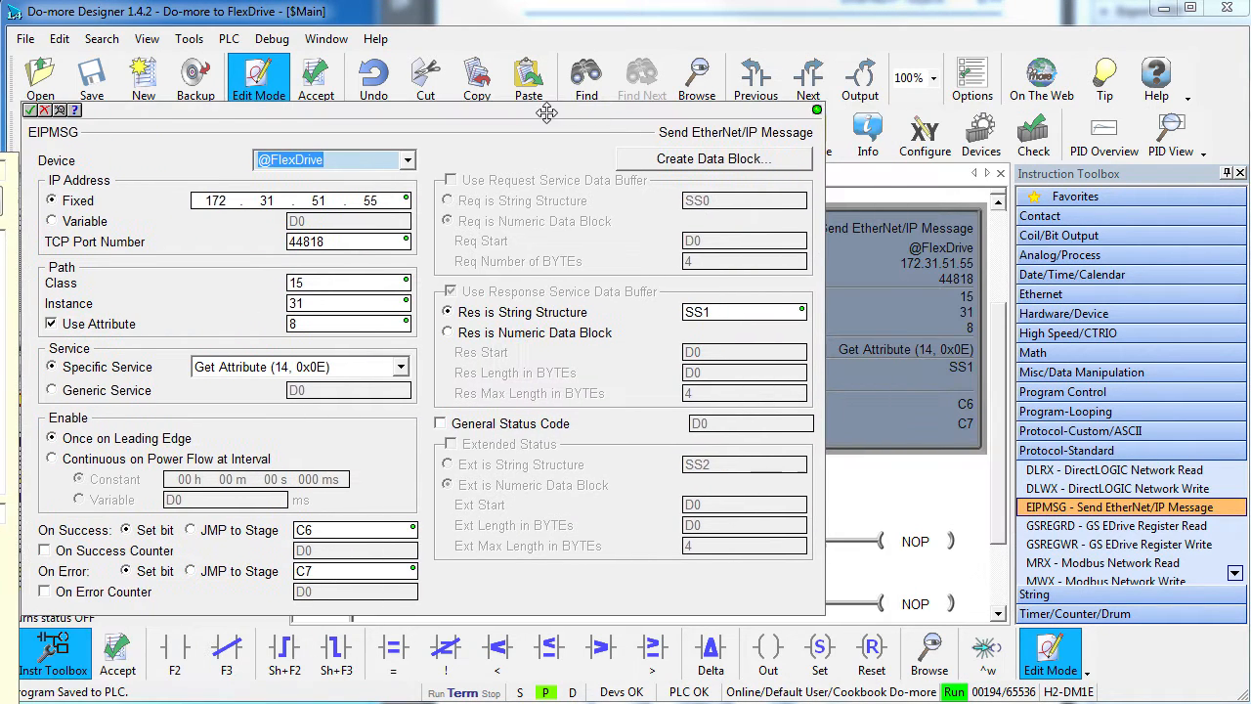
pyautogui.doubleClick(319, 301)
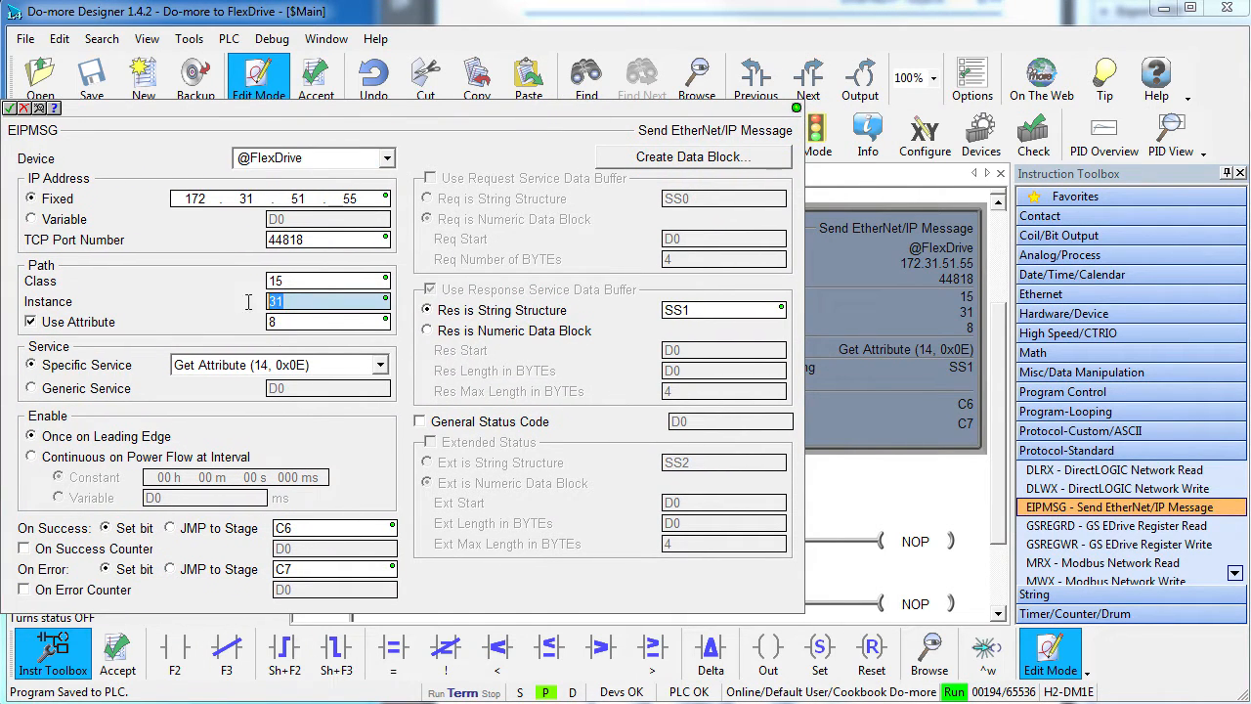
pyautogui.write('39')
pyautogui.click(381, 366)
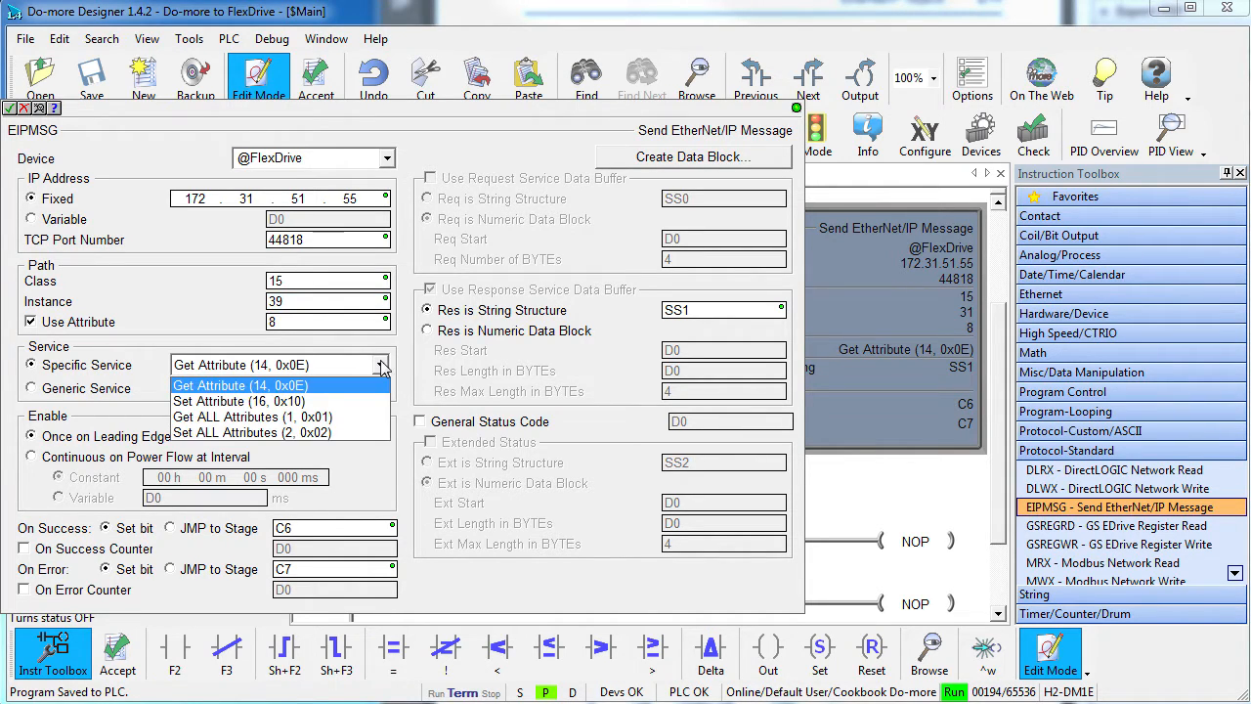
pyautogui.click(315, 403)
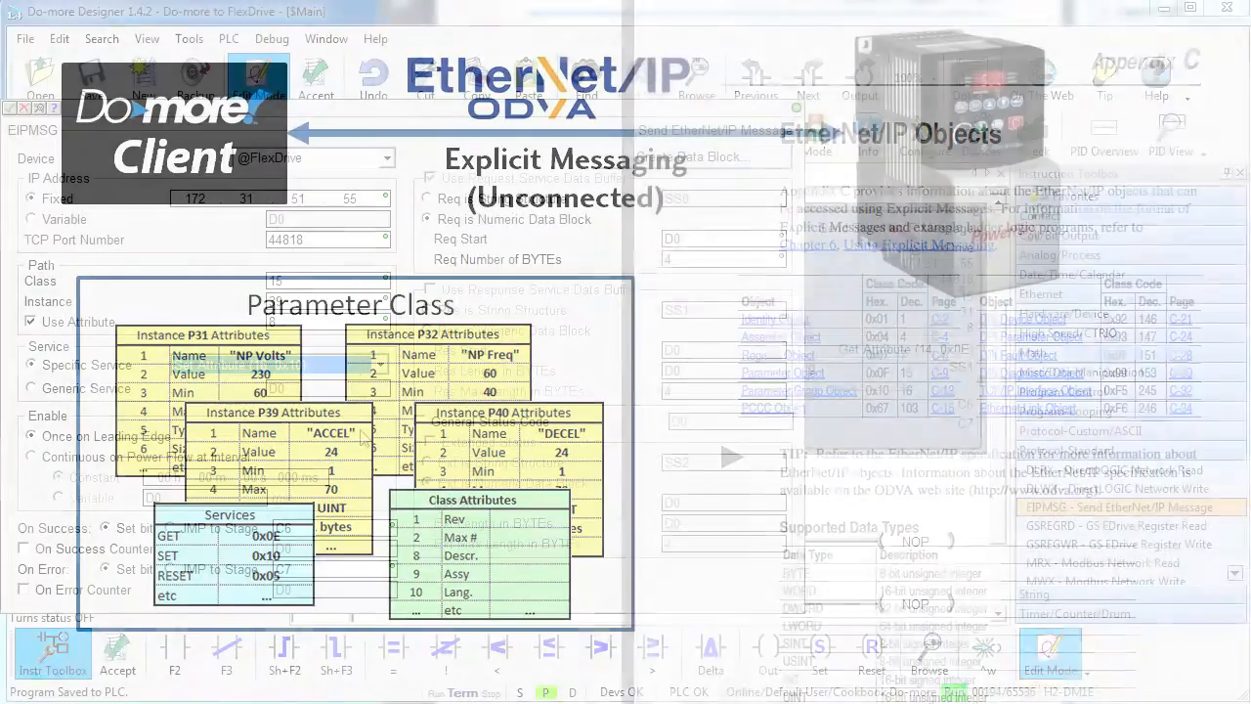
pyautogui.doubleClick(275, 280)
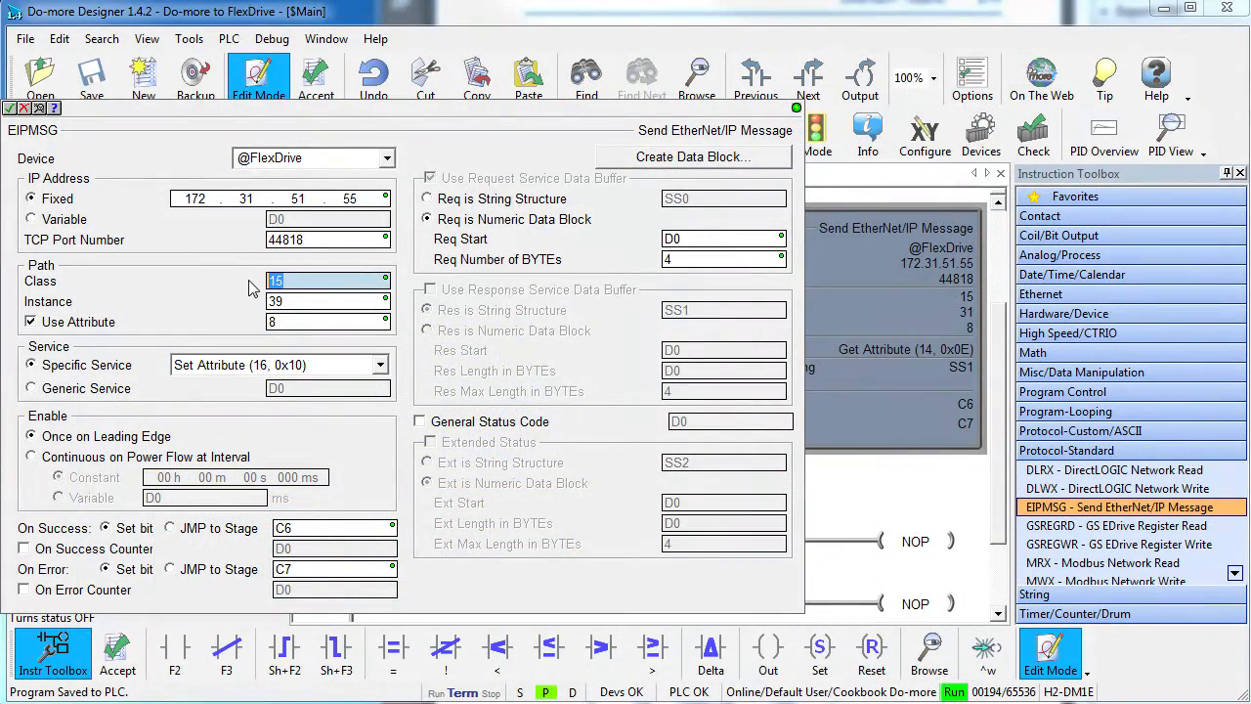